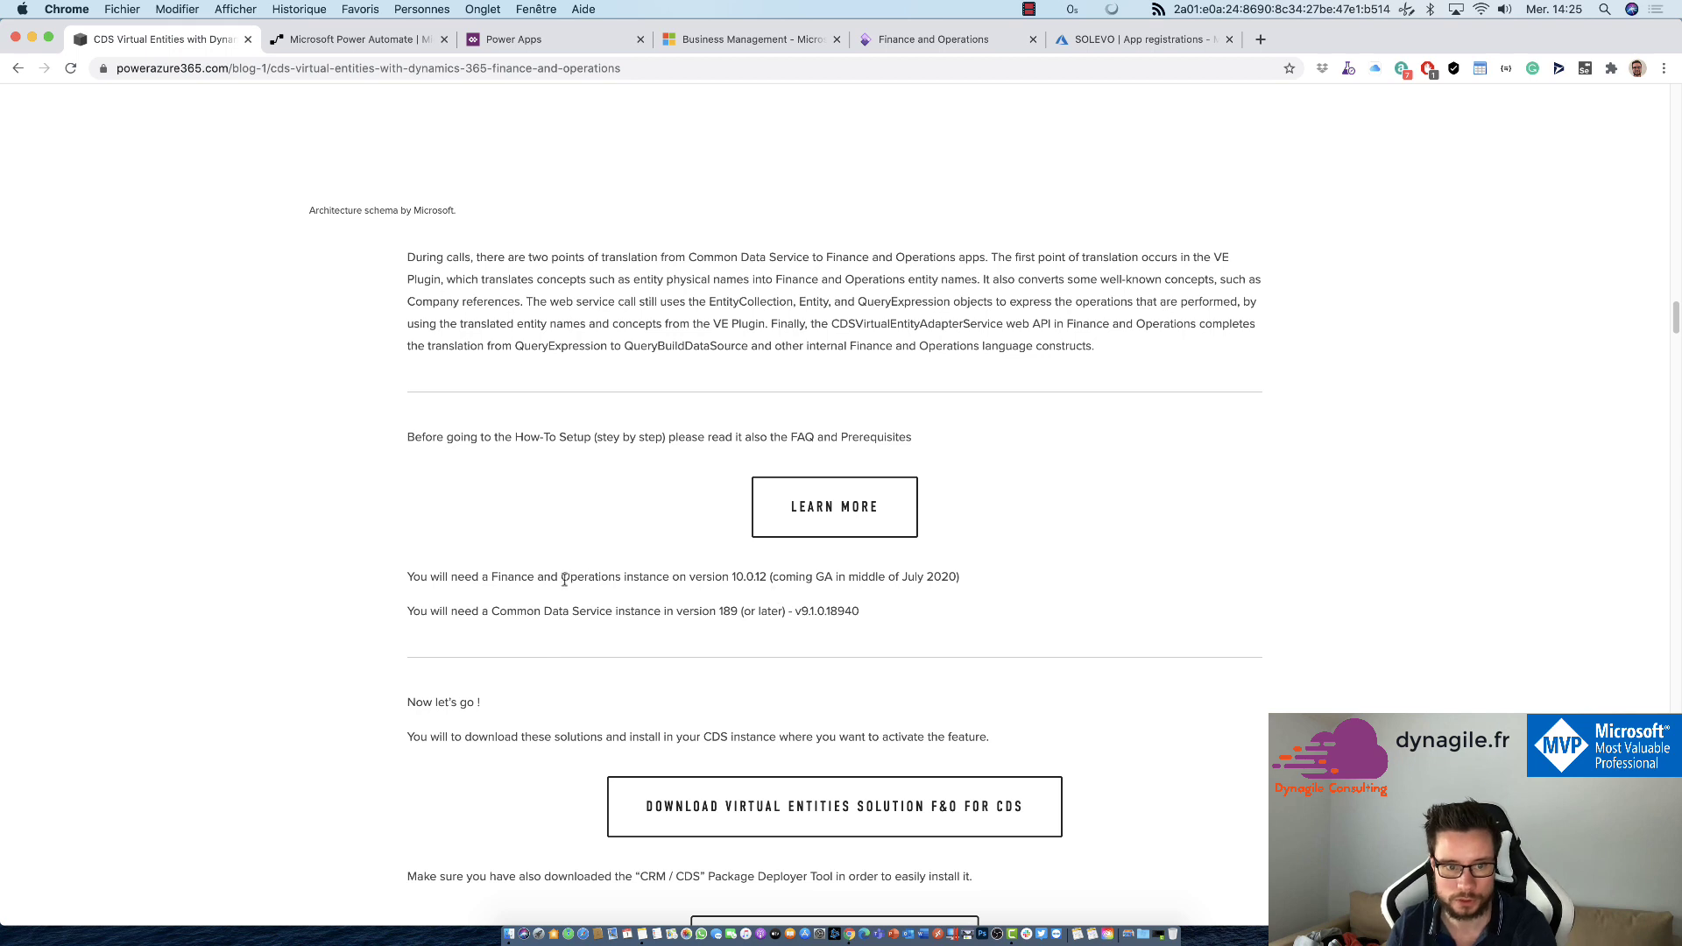
# Review the blog guide's version prerequisites, solution and package deployer downloads, and Azure application registration instructions.
pyautogui.moveTo(572, 610); pyautogui.dragTo(879, 617)
pyautogui.moveTo(720, 611); pyautogui.dragTo(784, 611)
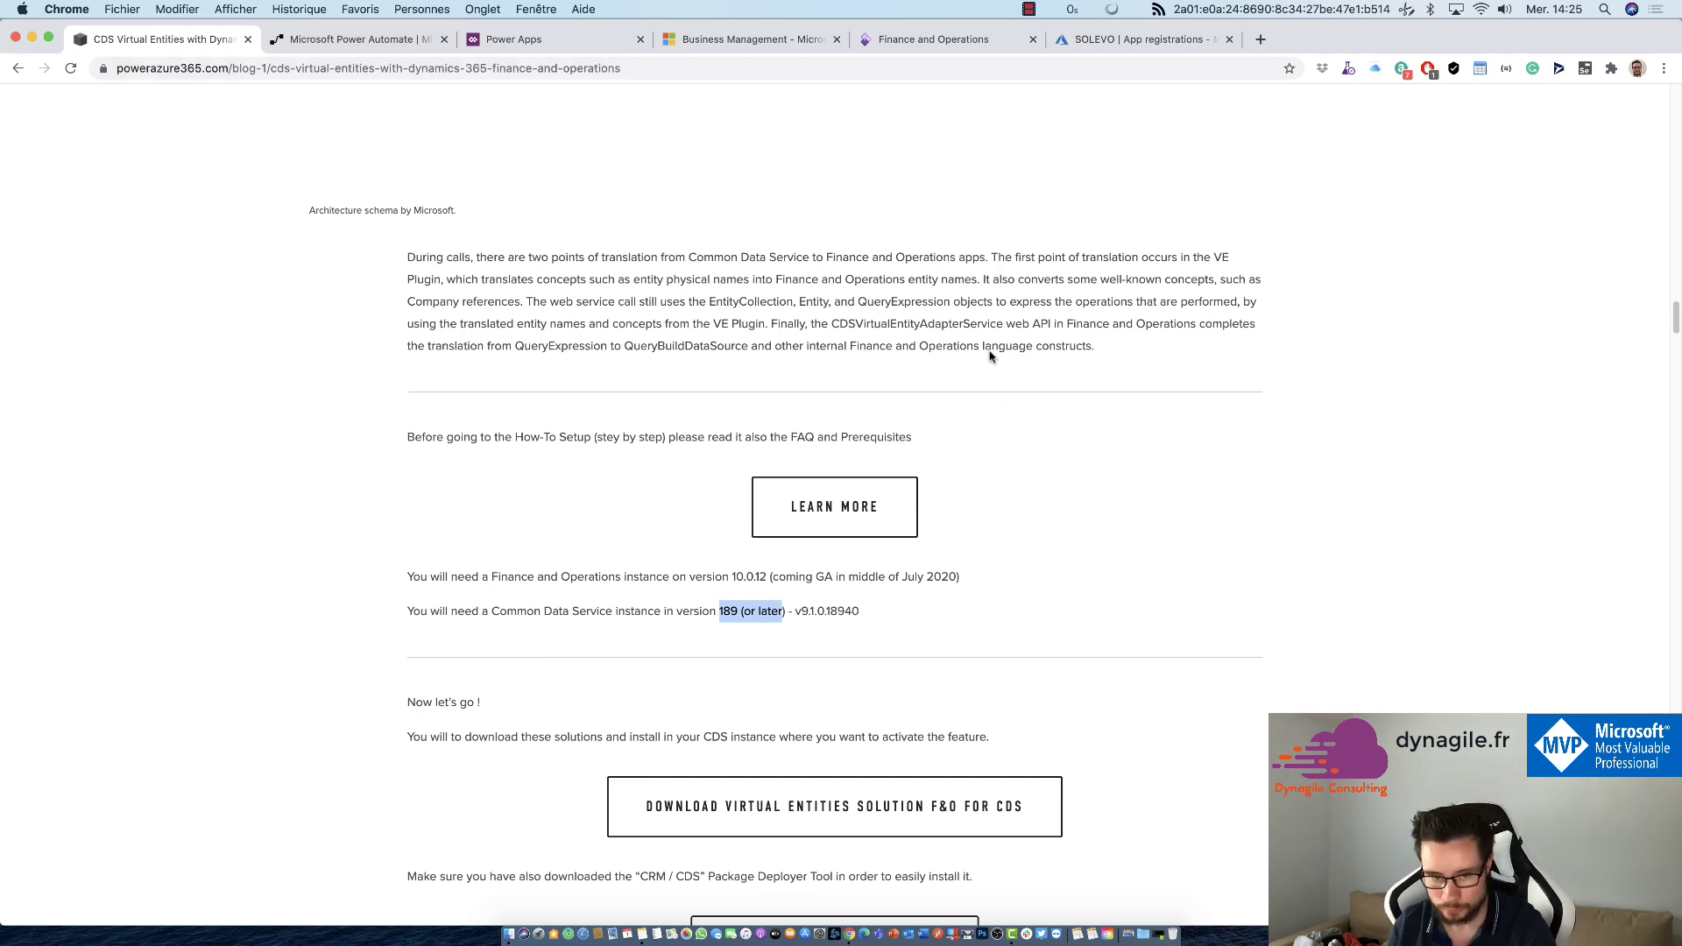
pyautogui.click(1014, 419)
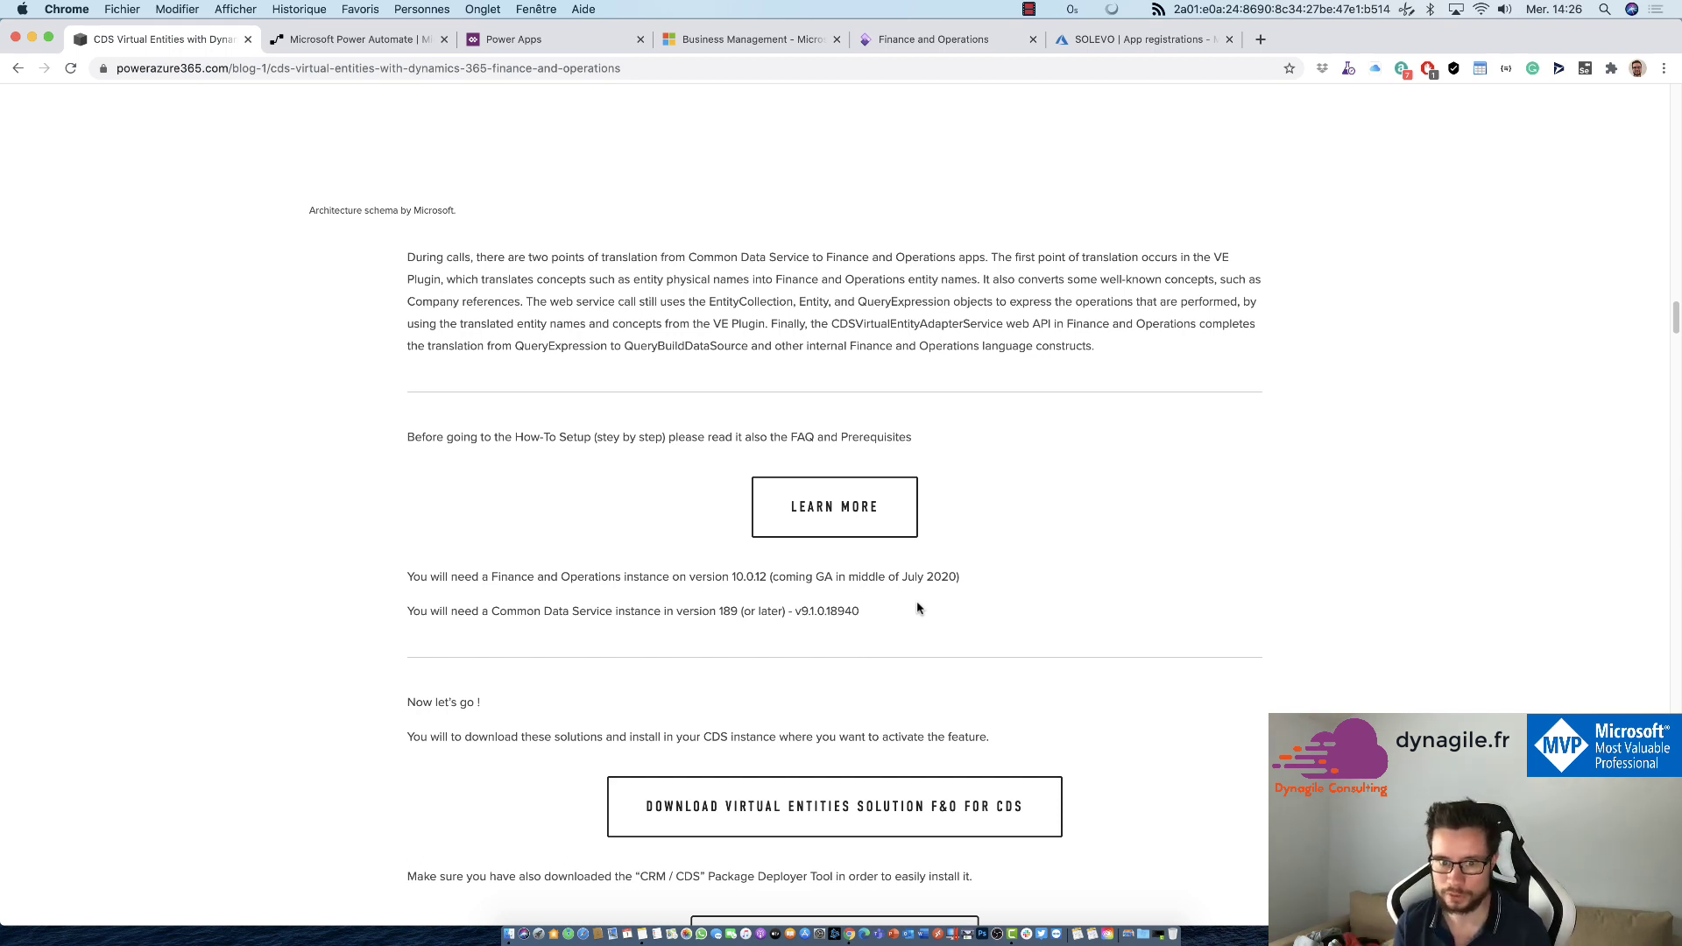
pyautogui.scroll(-5, 964, 684)
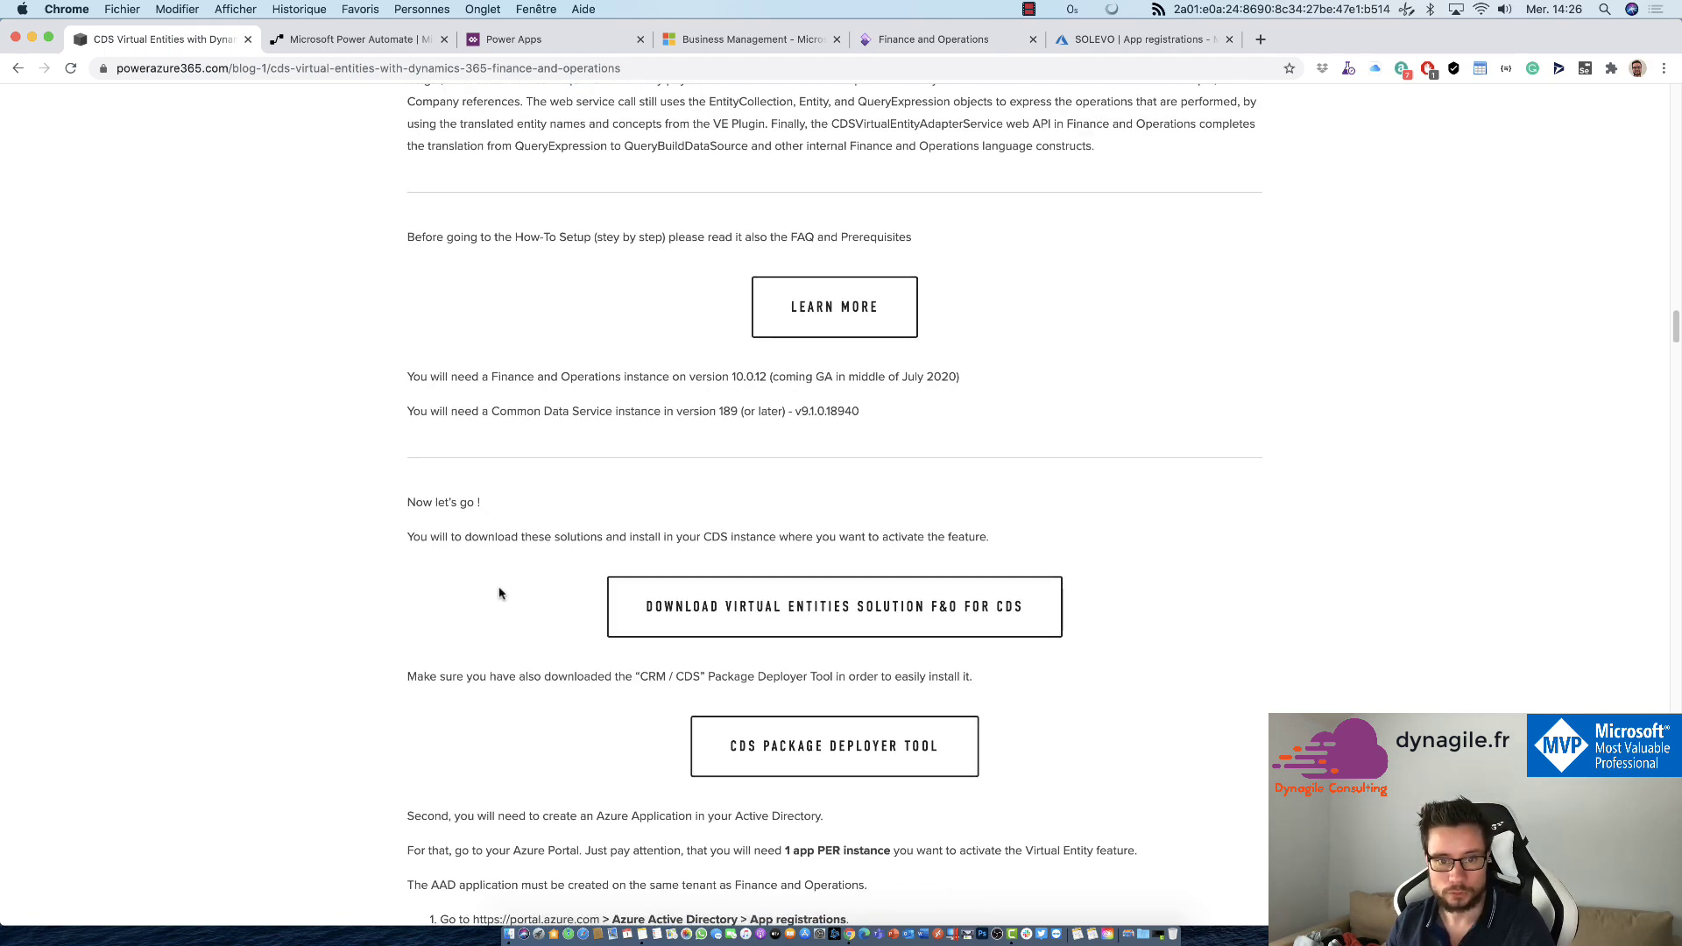
pyautogui.scroll(-1, 501, 588)
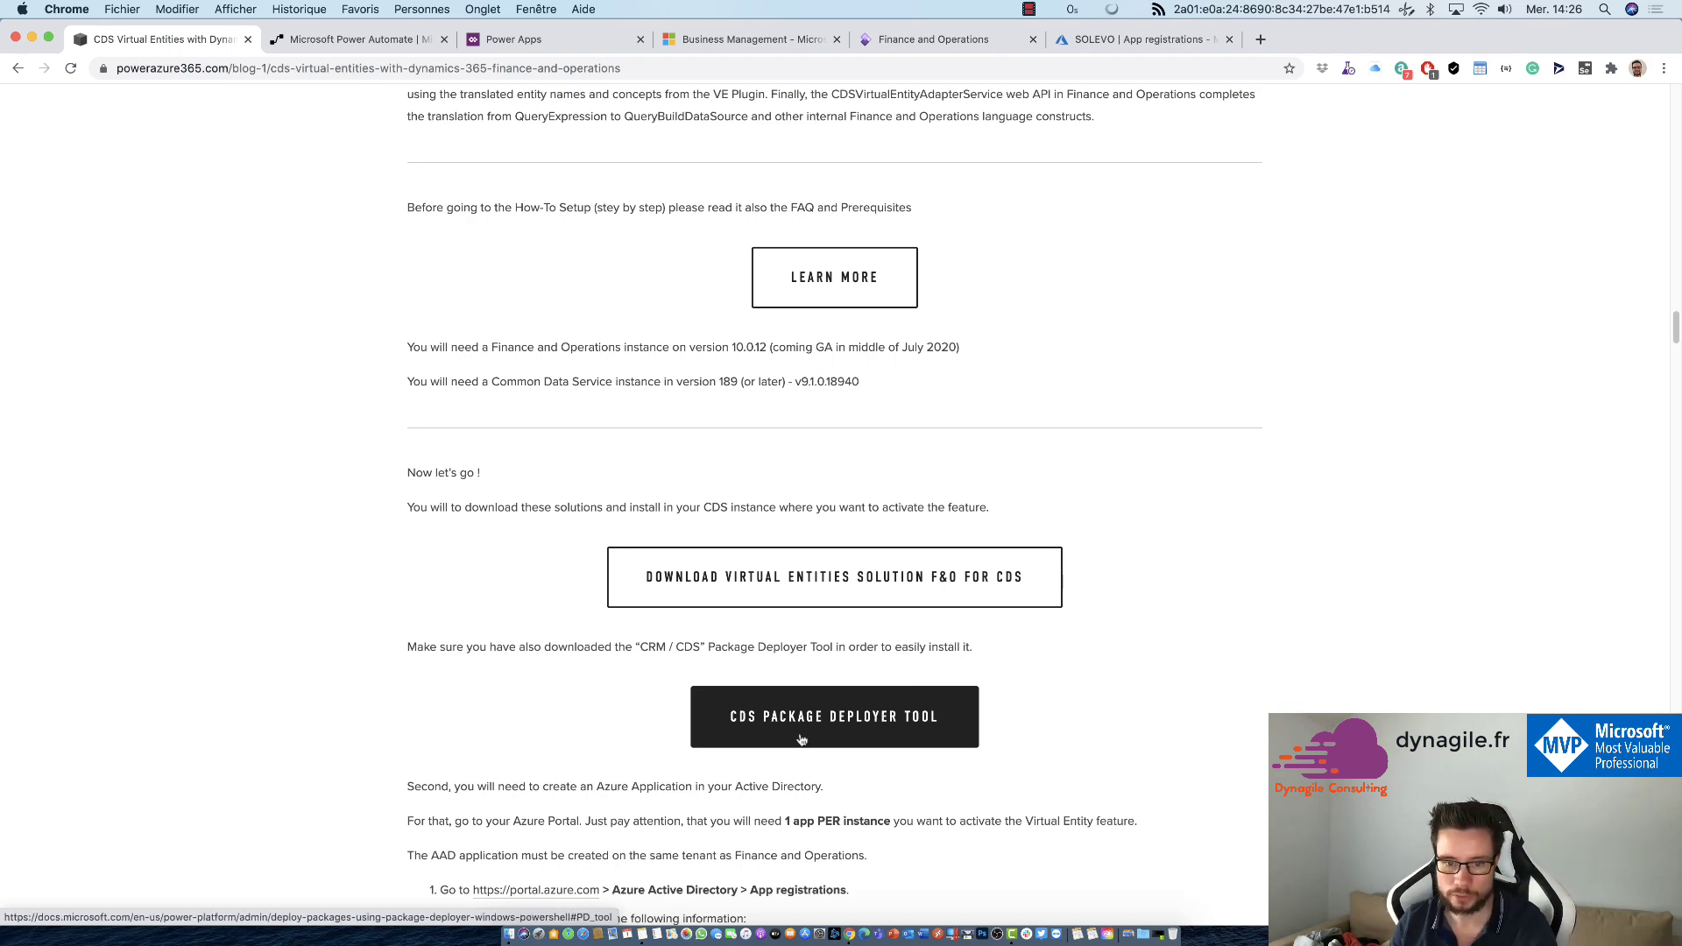
pyautogui.scroll(-3, 1227, 763)
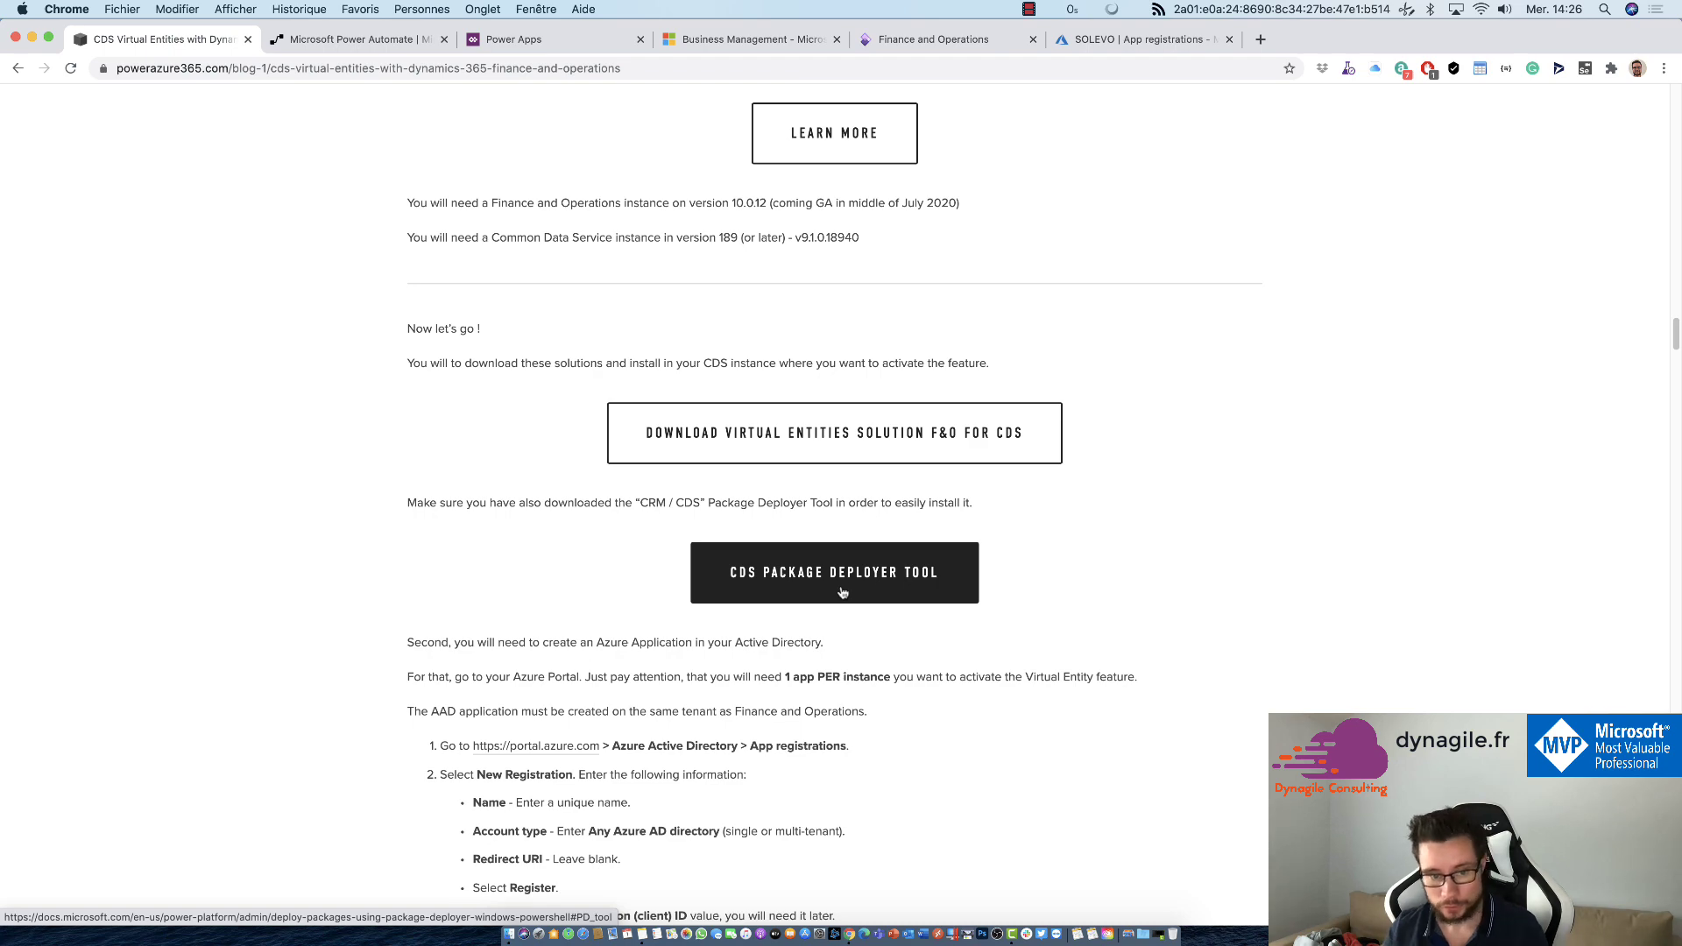
pyautogui.scroll(-5, 1104, 784)
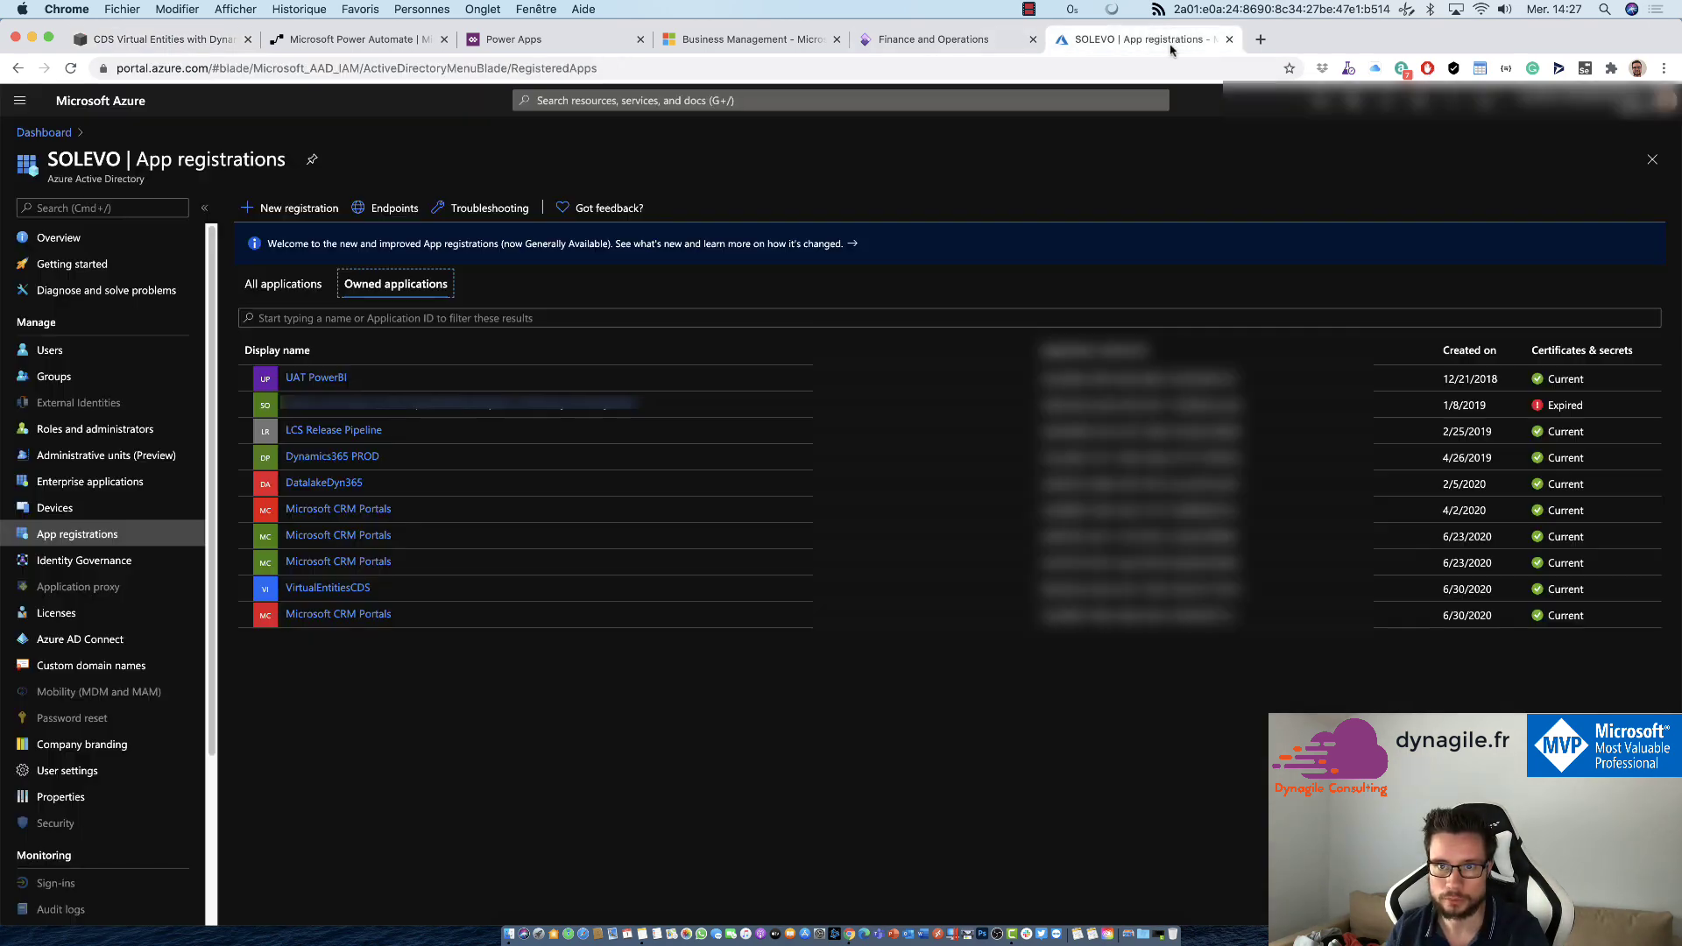
# In the Azure portal, open the VirtualEntitiesCDS app registration and view its certificates and client secrets.
pyautogui.click(337, 592)
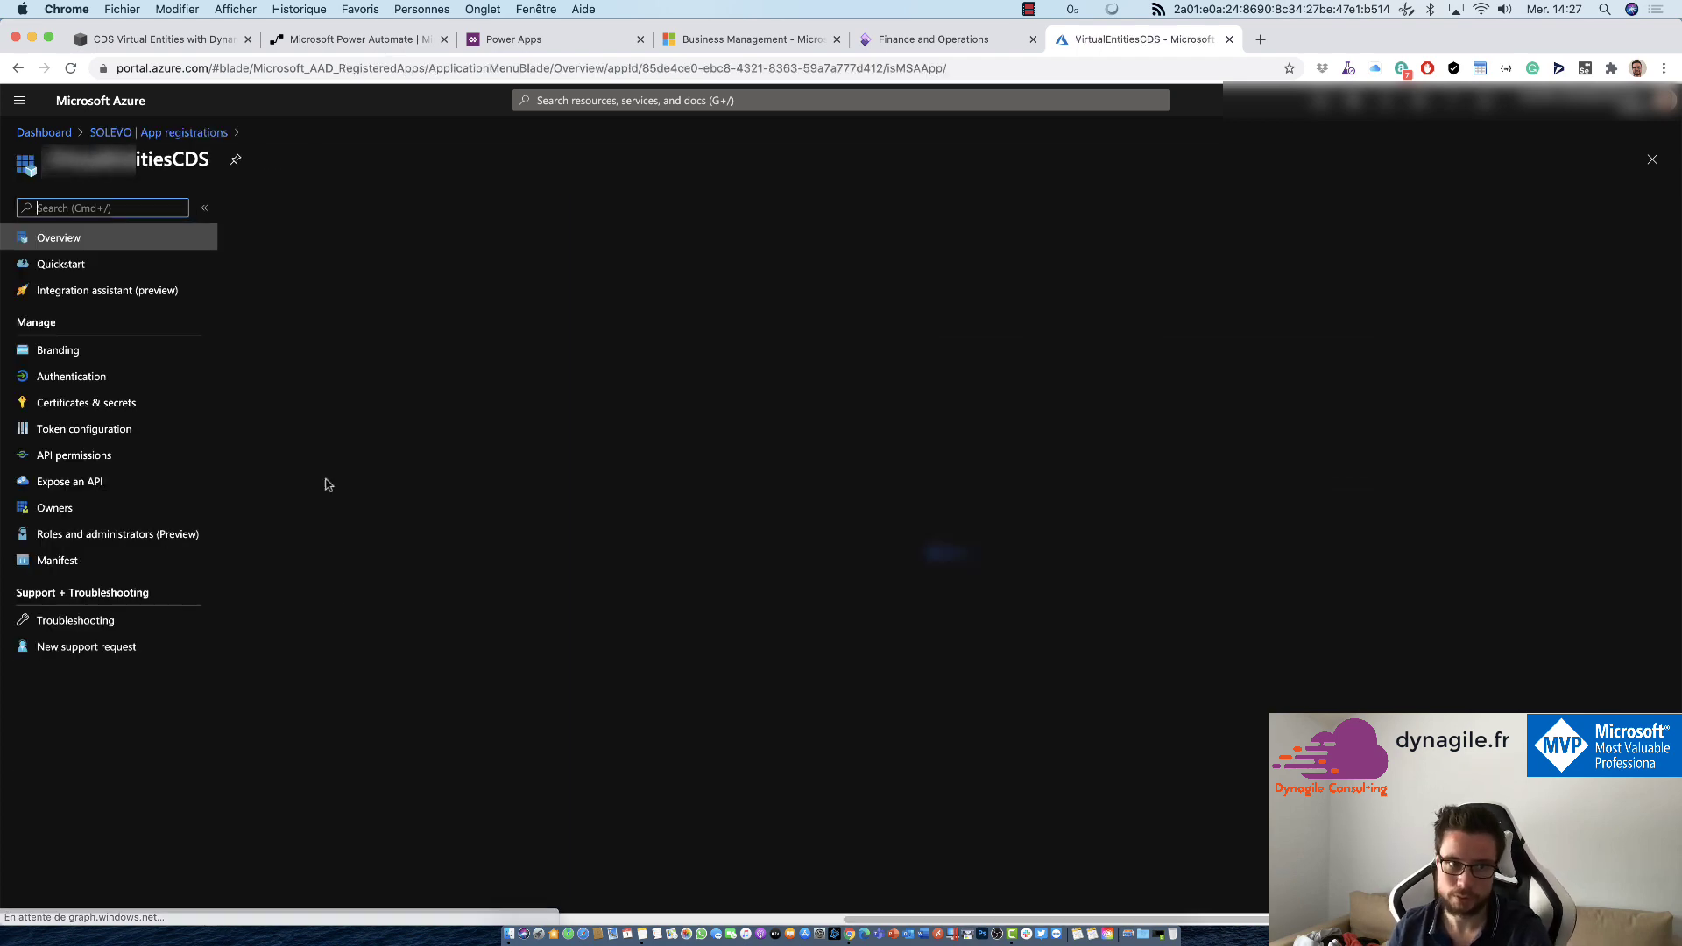
pyautogui.click(16, 68)
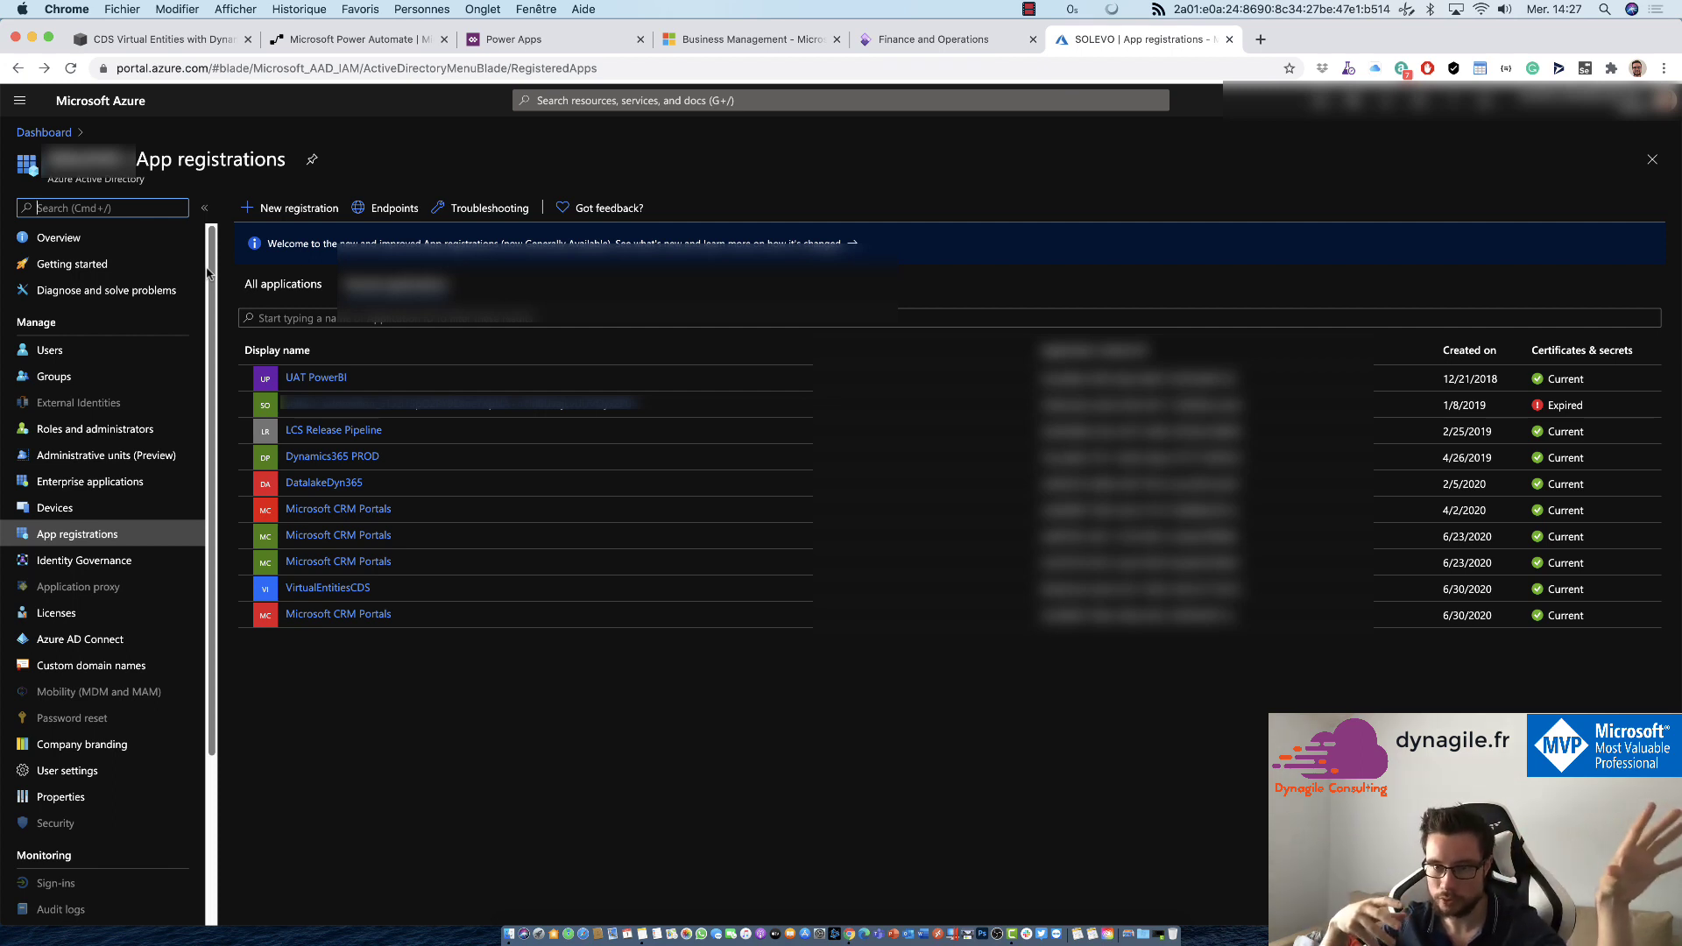
pyautogui.click(344, 589)
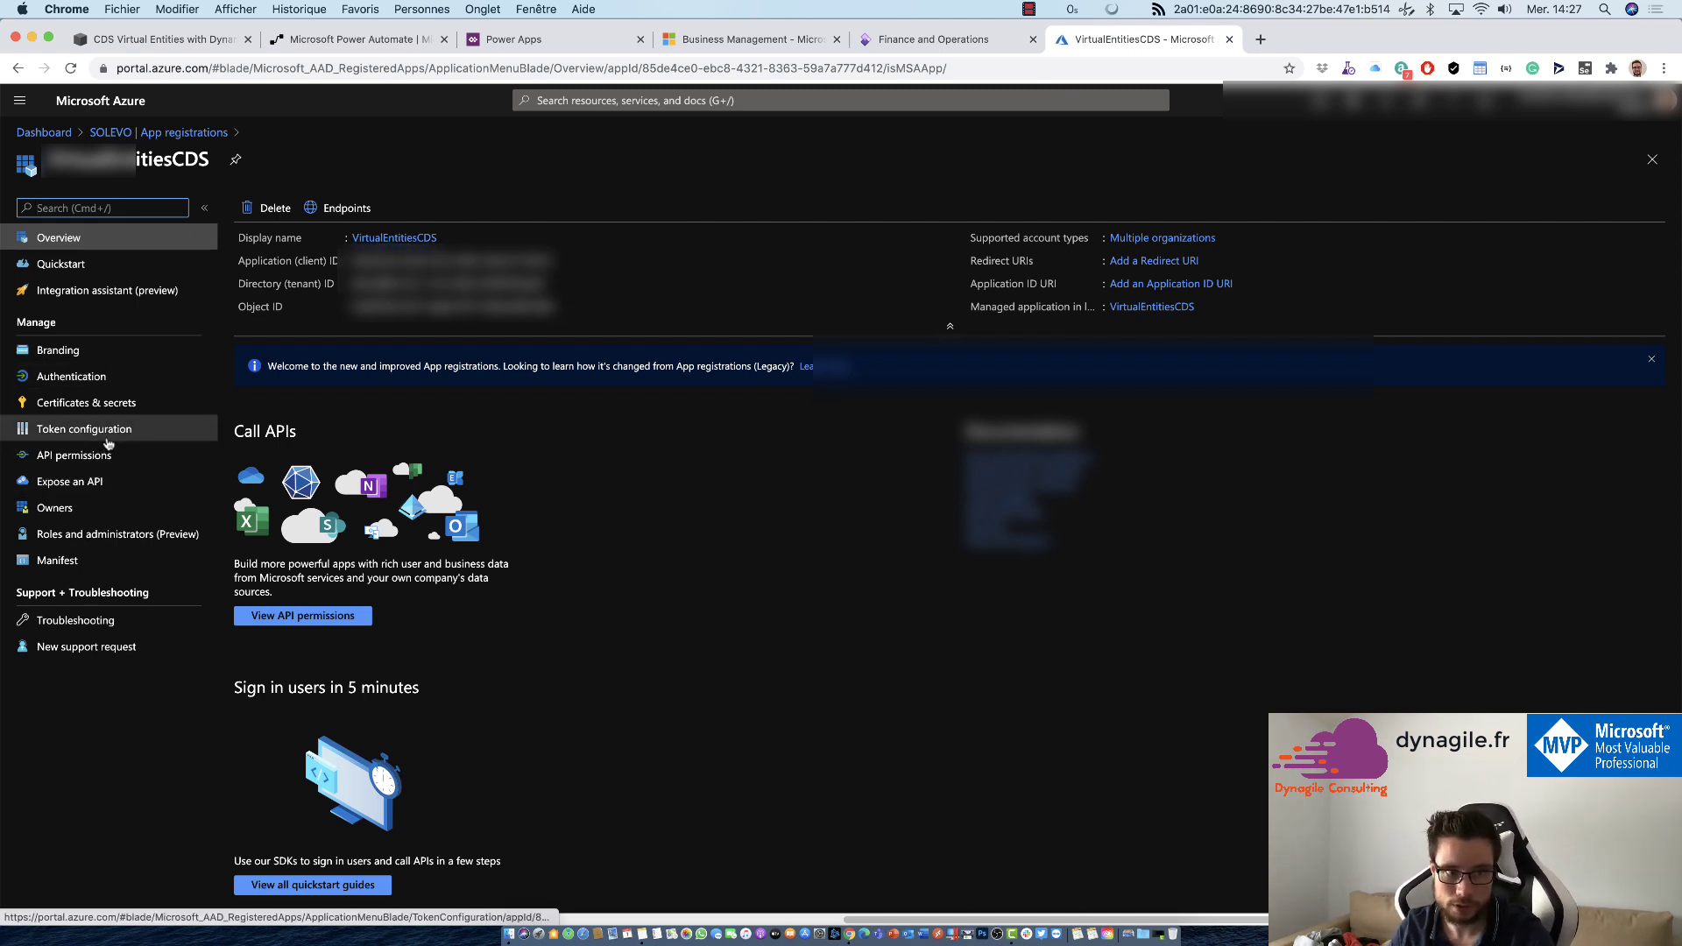
pyautogui.click(120, 405)
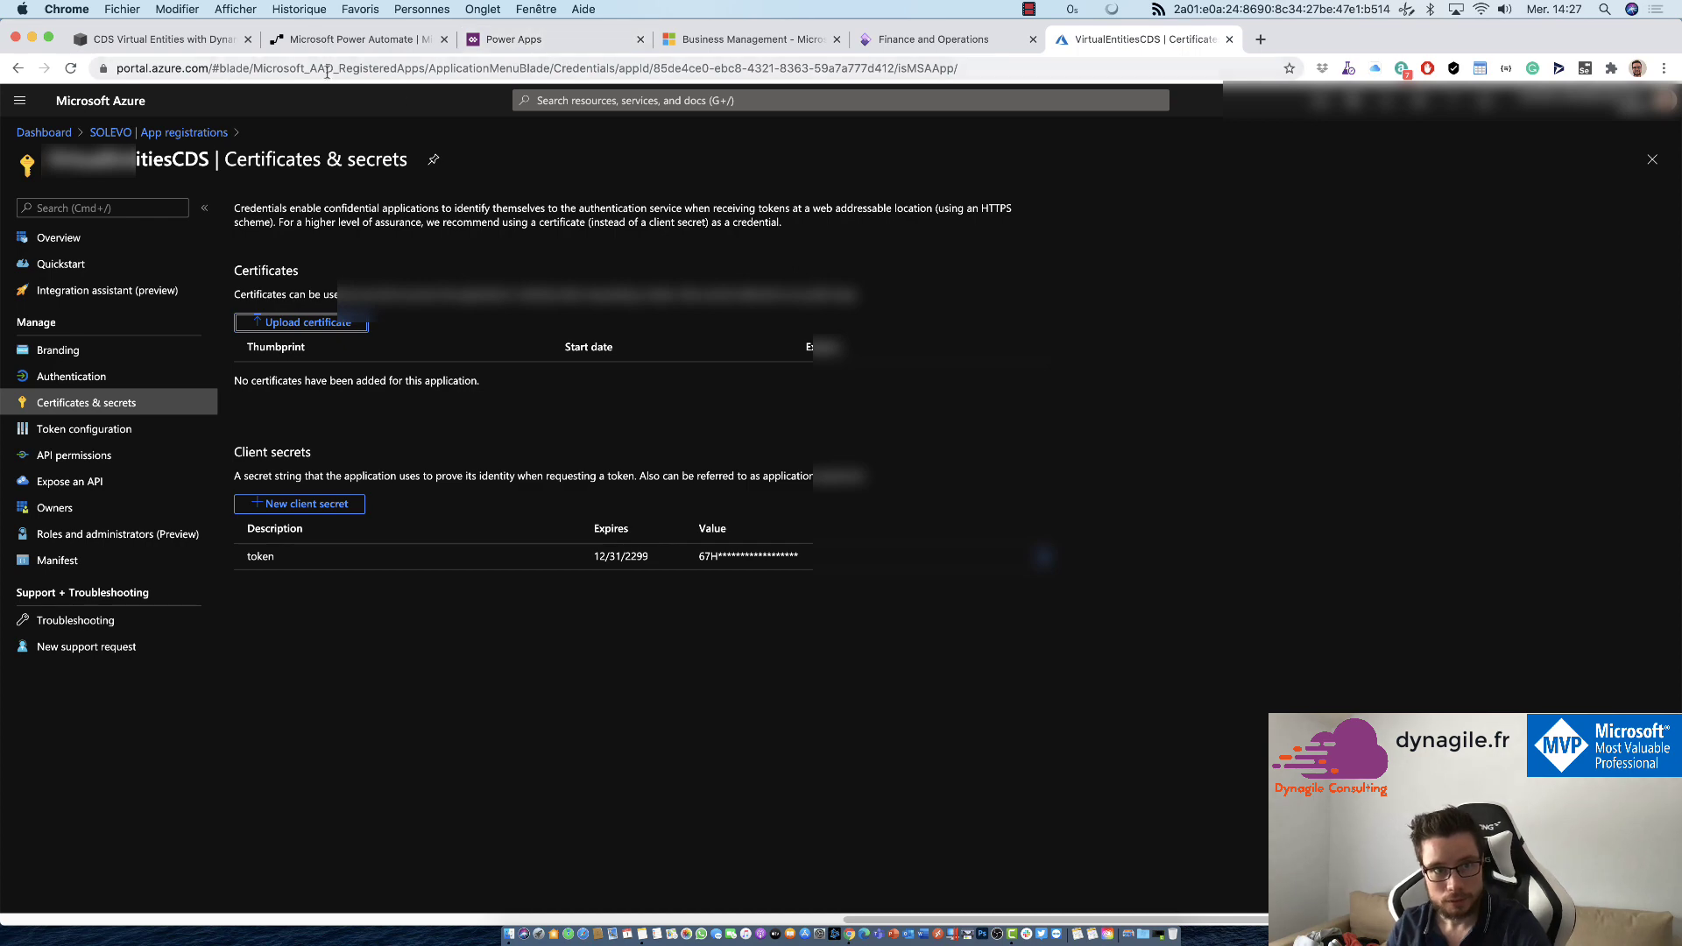
# Consult the guide's Finance and Operations instructions, and open the Users list in a new Finance and Operations session.
pyautogui.click(210, 40)
pyautogui.scroll(-6, 688, 570)
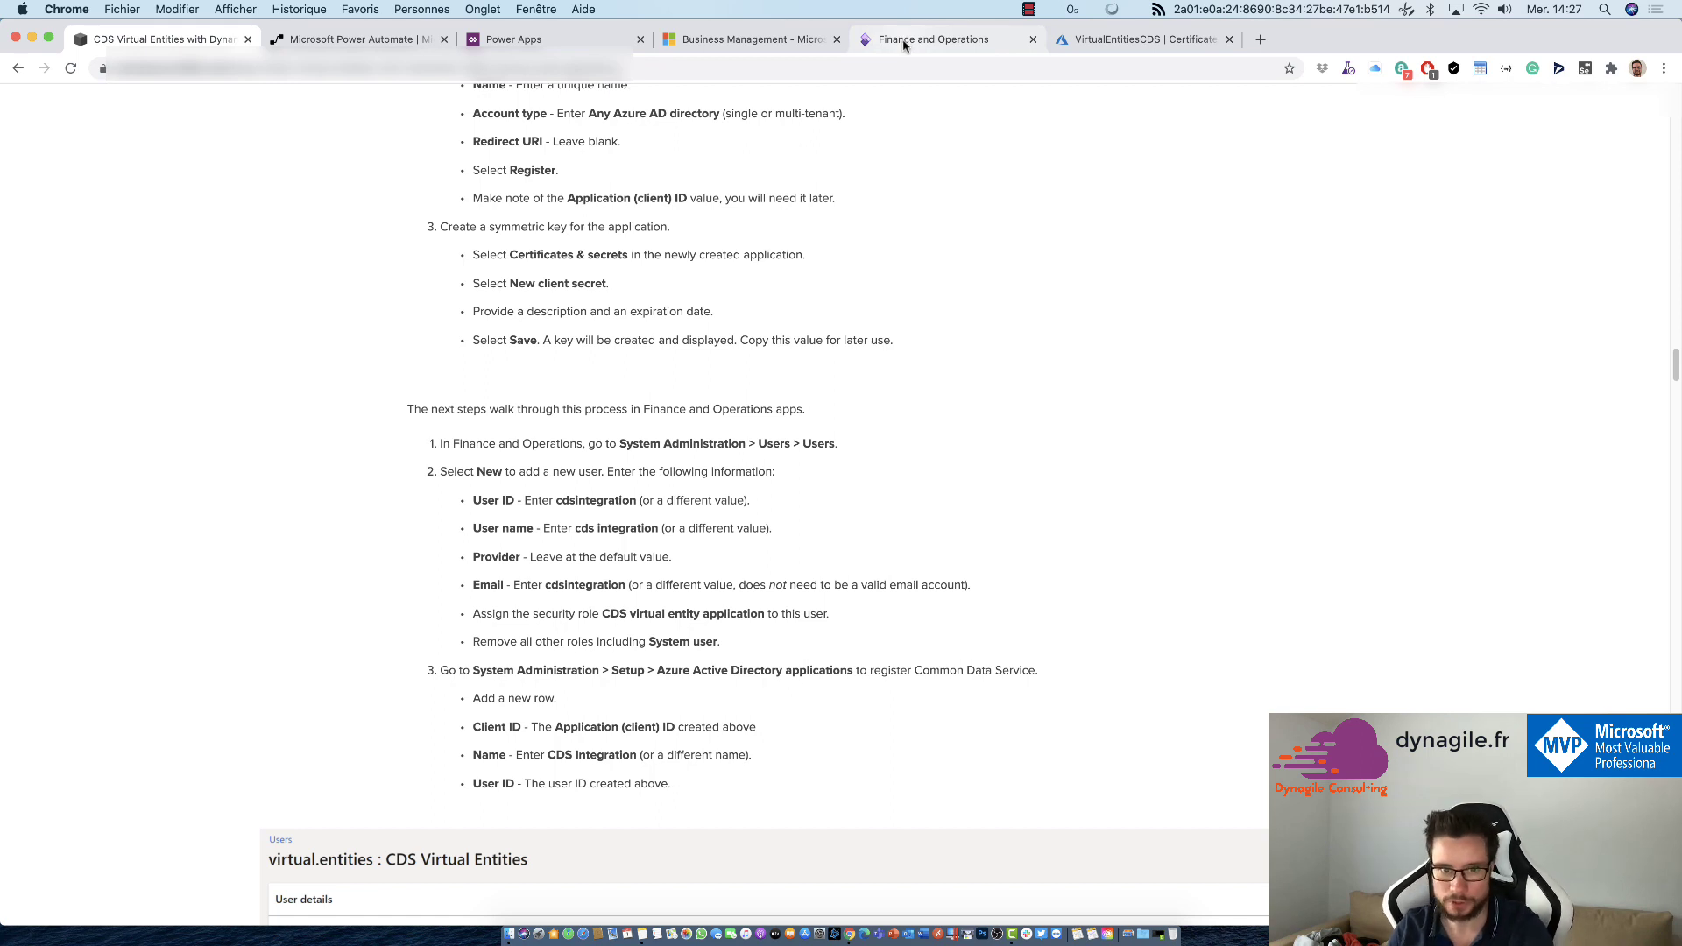
pyautogui.click(904, 45)
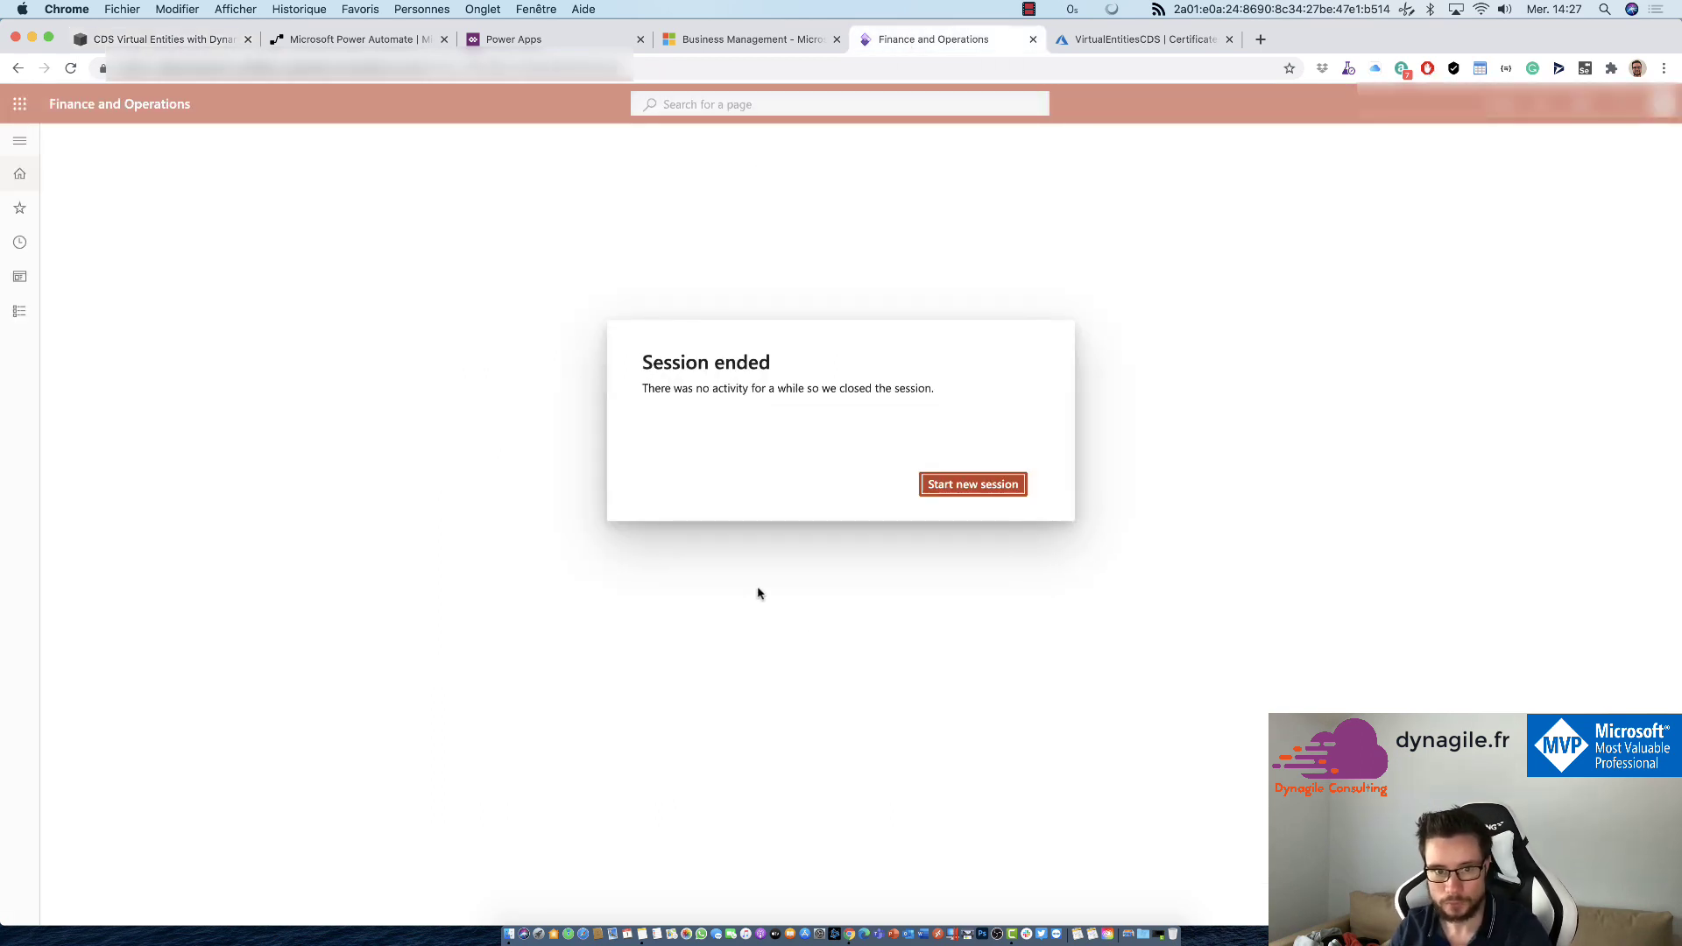
pyautogui.click(967, 484)
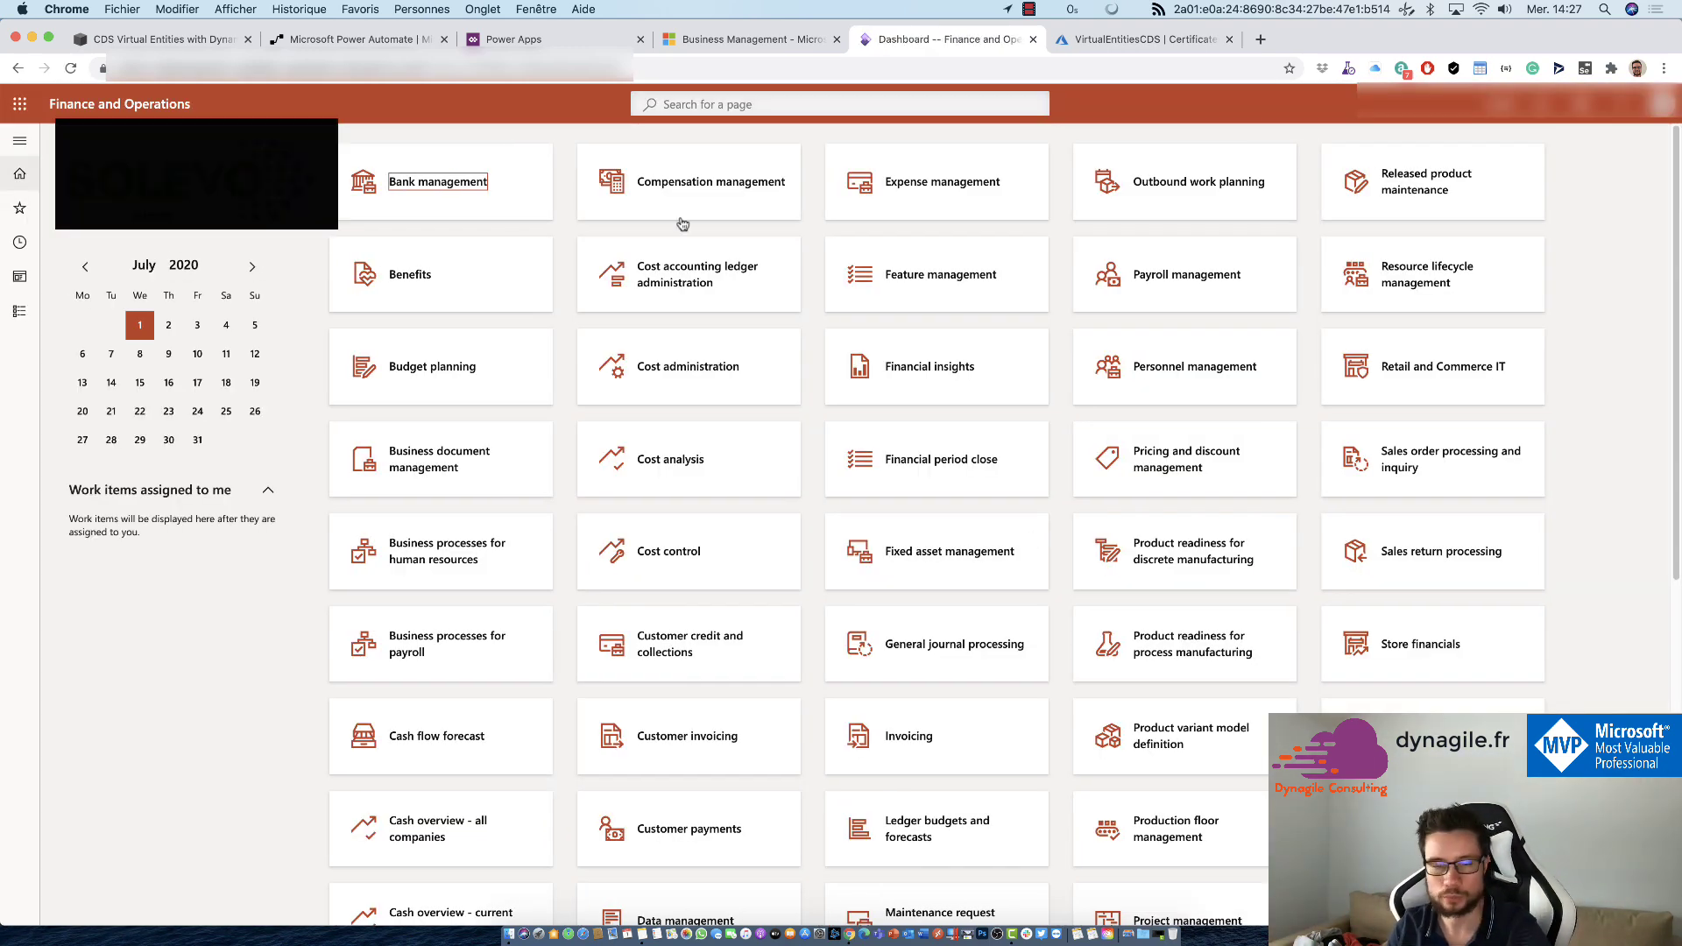
pyautogui.click(21, 139)
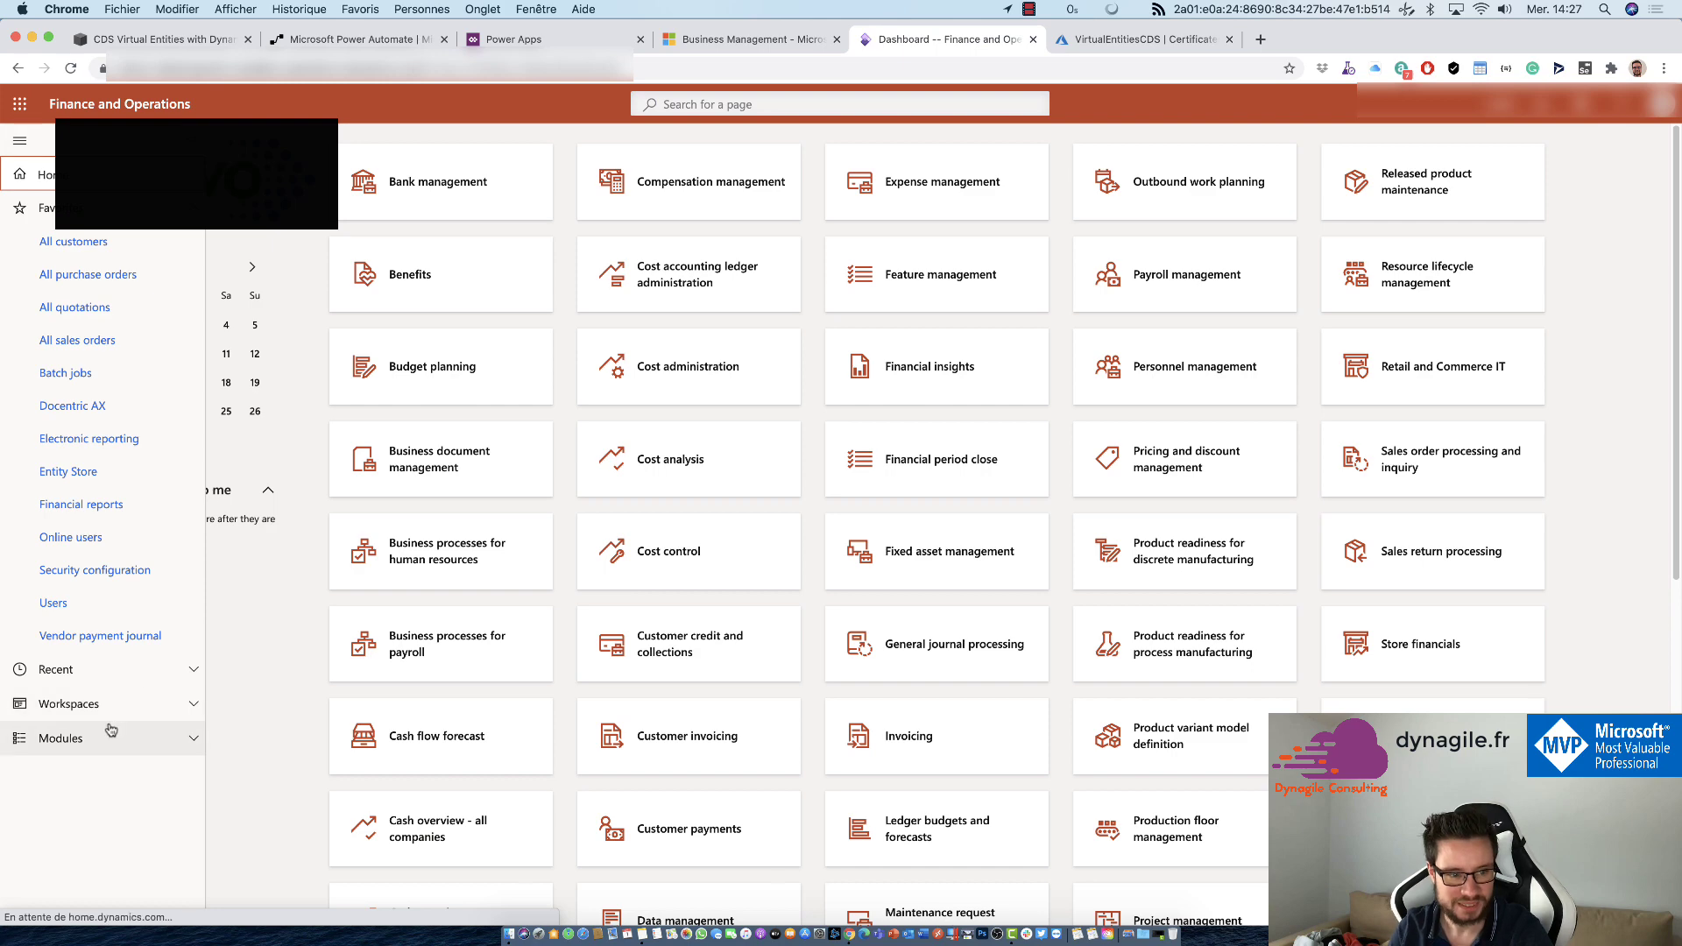
pyautogui.click(54, 601)
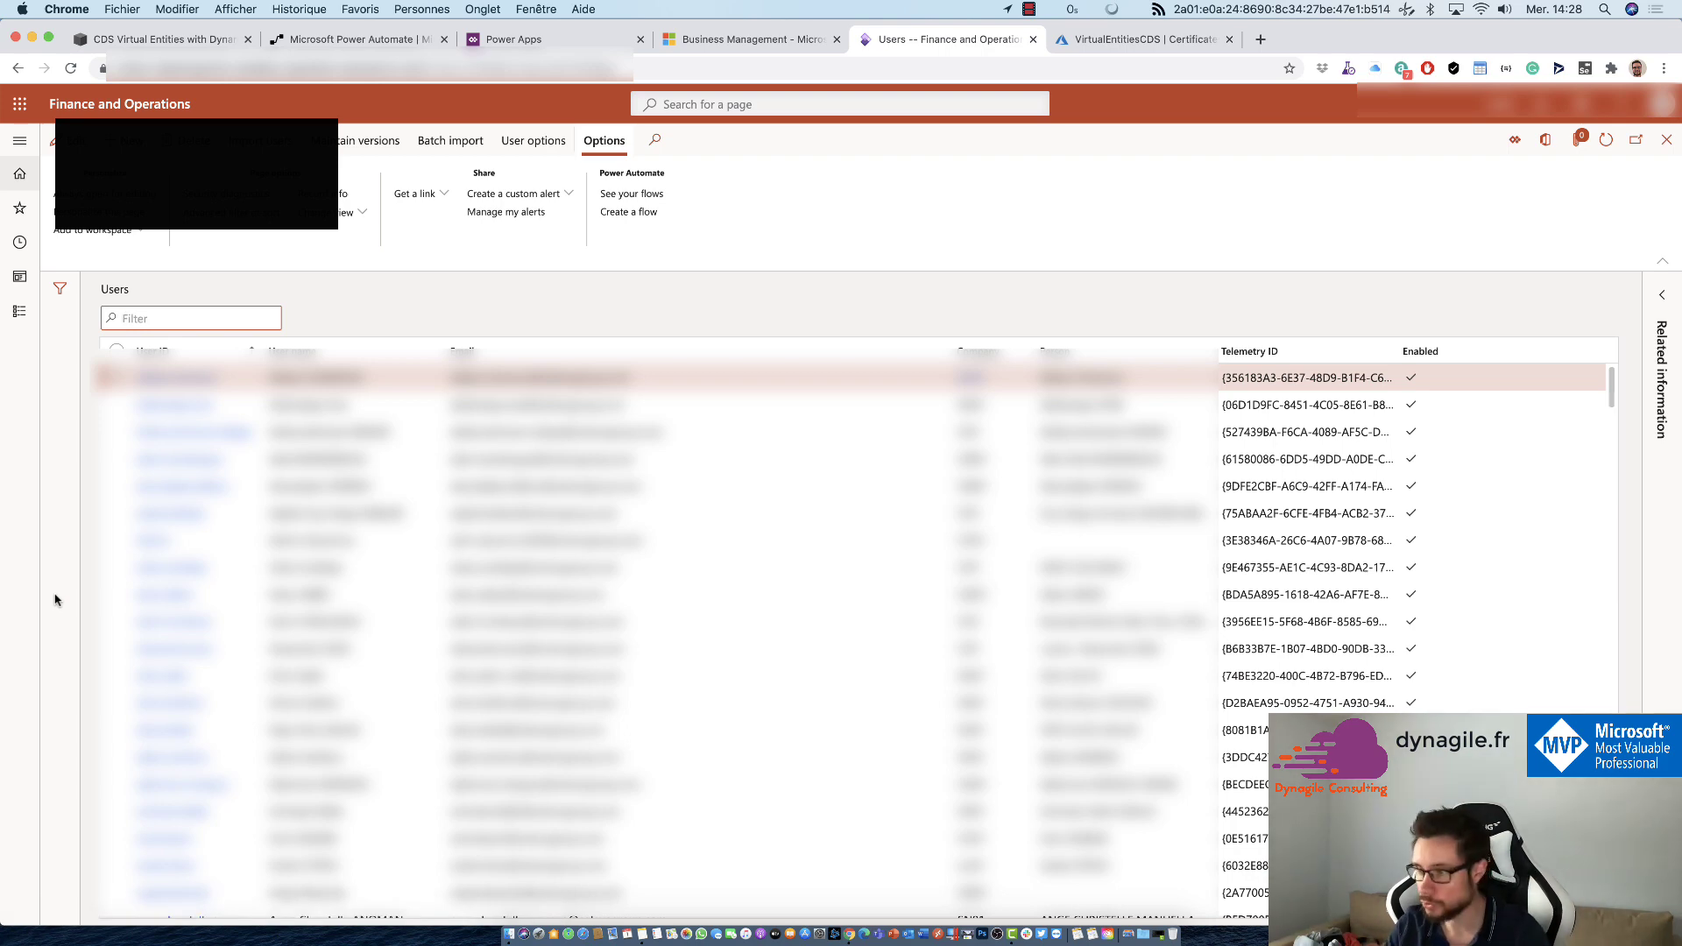
# Find the virtual.entities user in the list and examine its details and its CDS virtual entity application role.
pyautogui.scroll(-10, 253, 719)
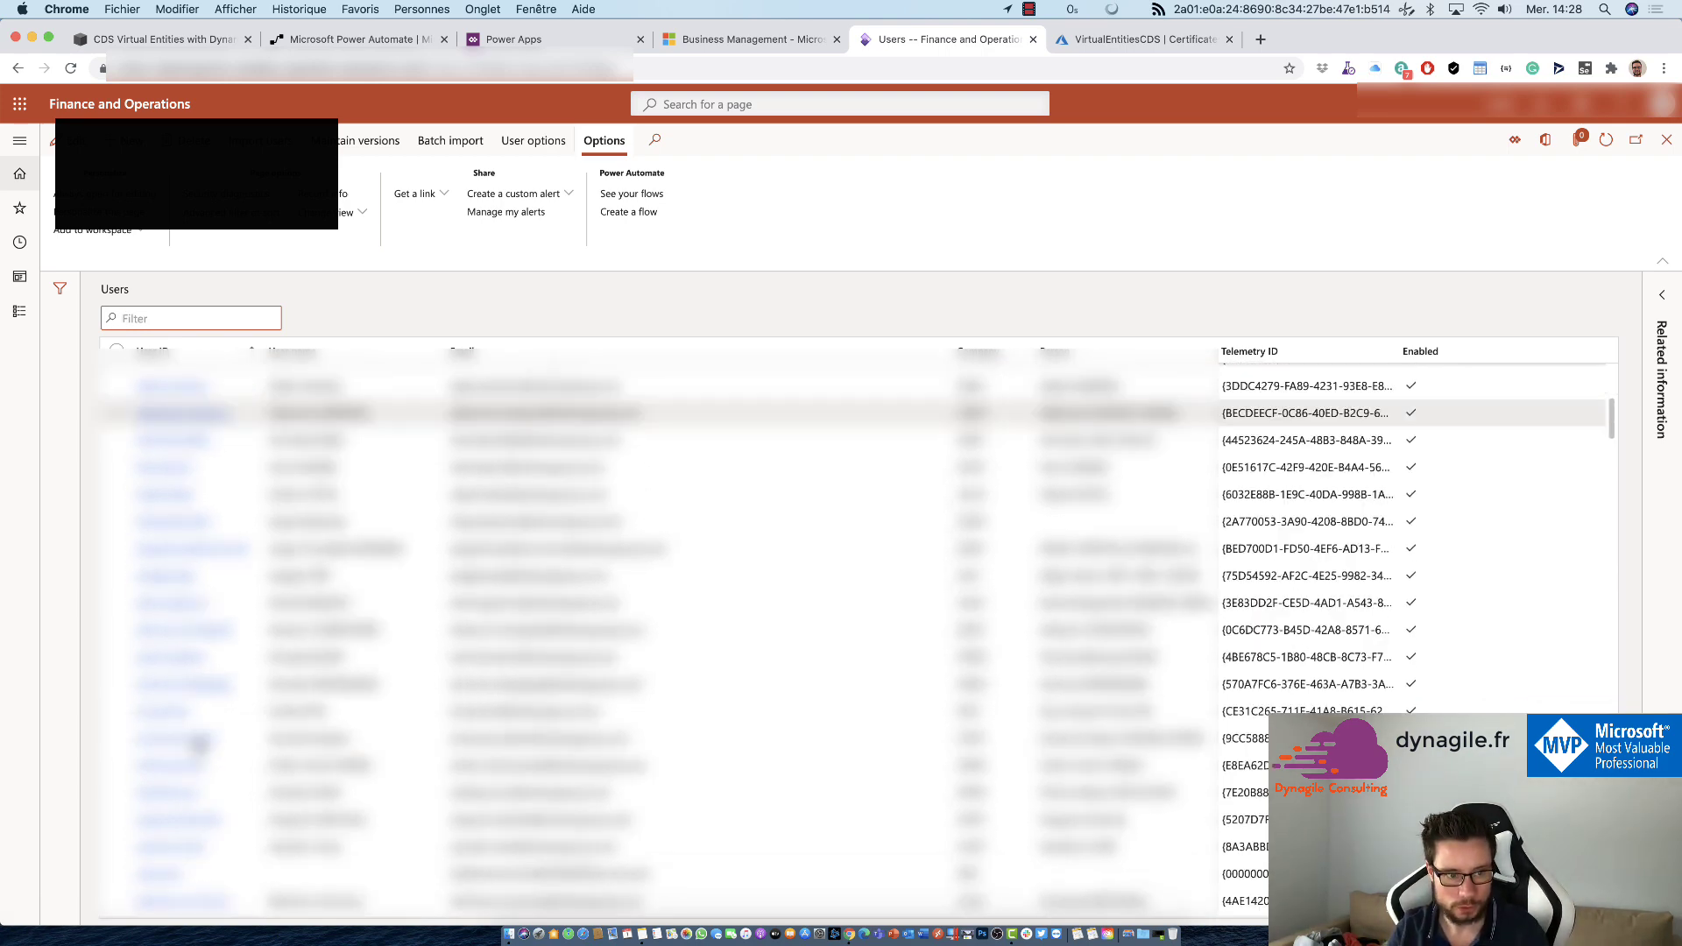
pyautogui.scroll(-10, 253, 719)
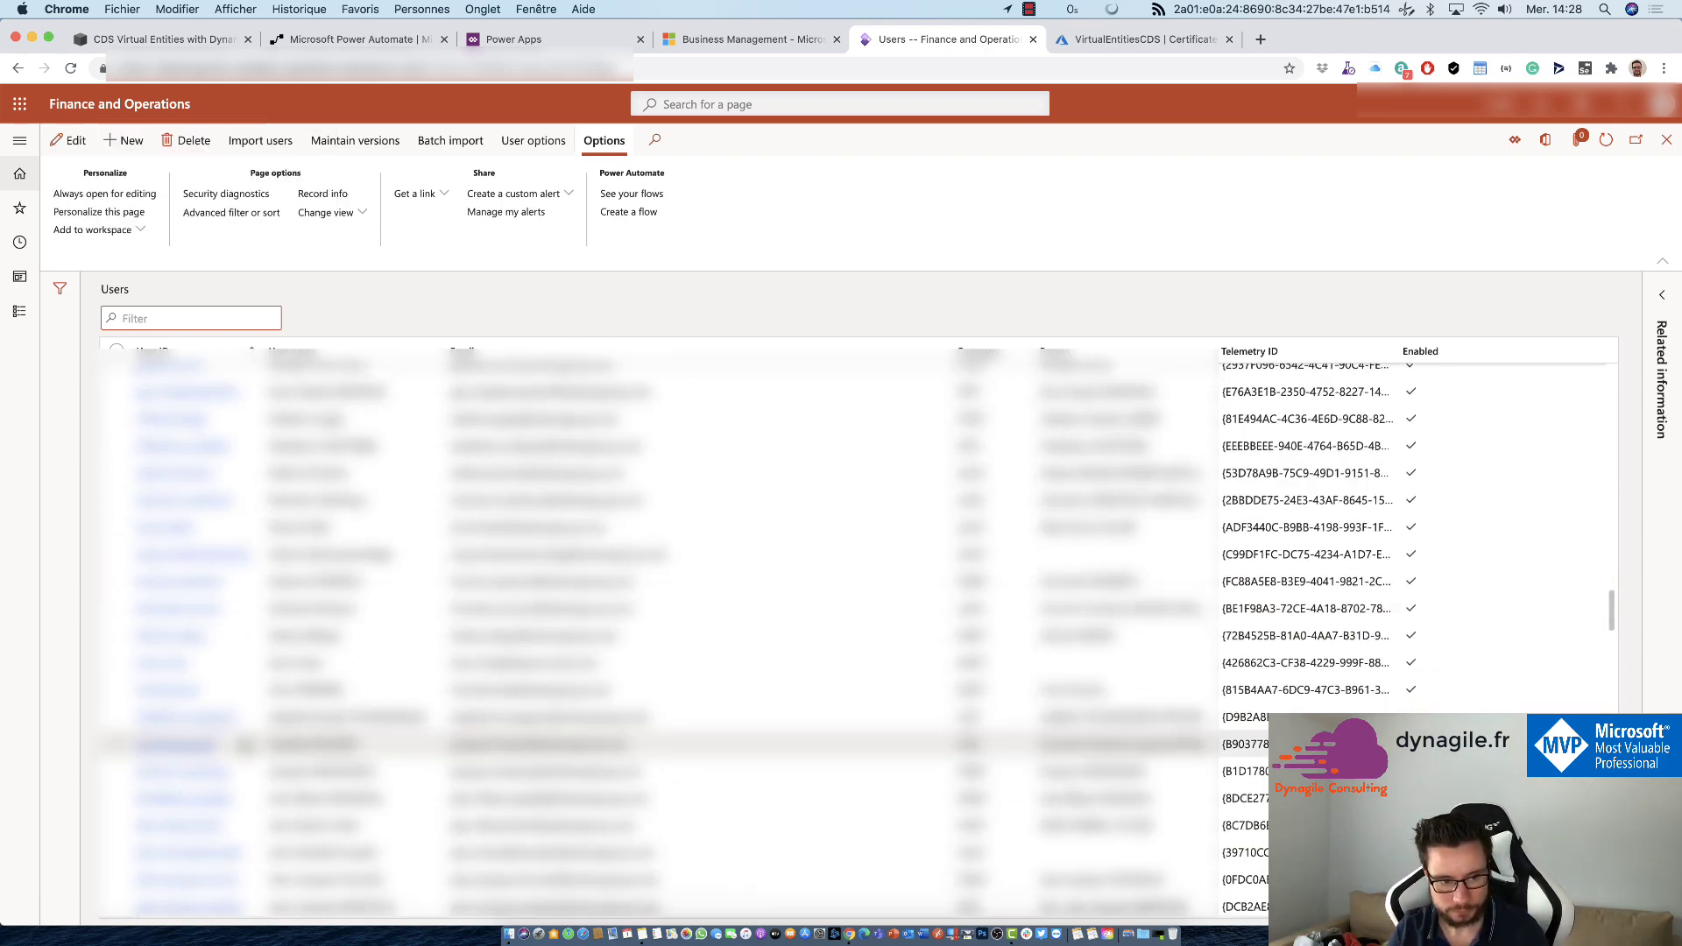
pyautogui.scroll(-10, 244, 766)
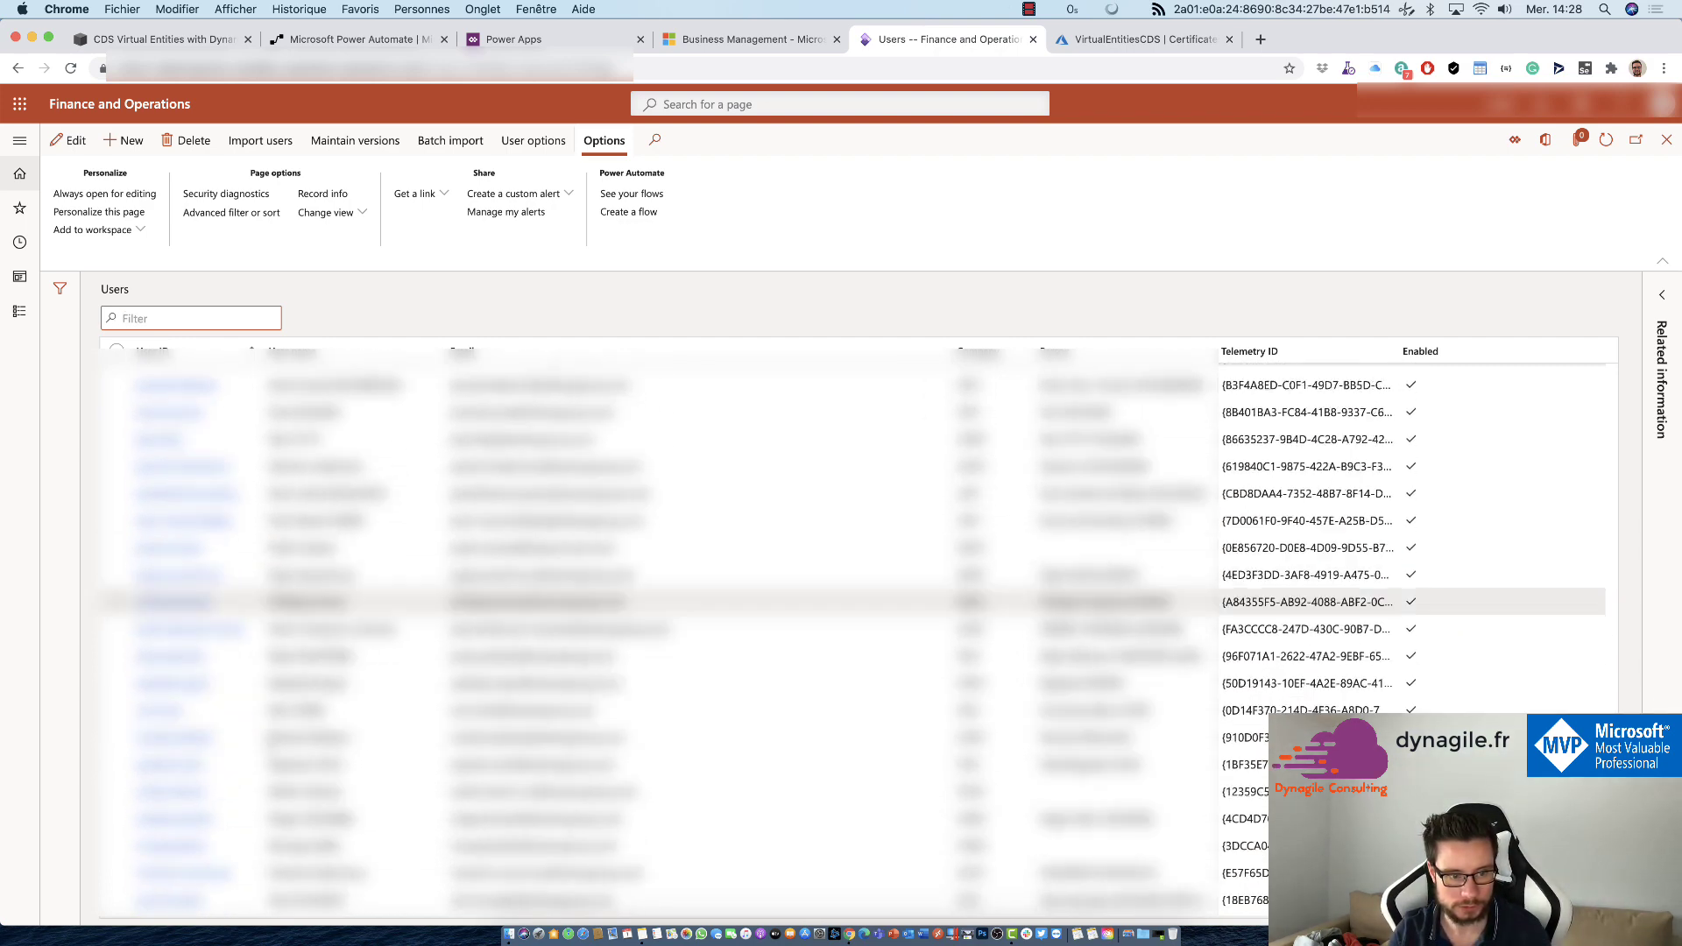
pyautogui.click(163, 714)
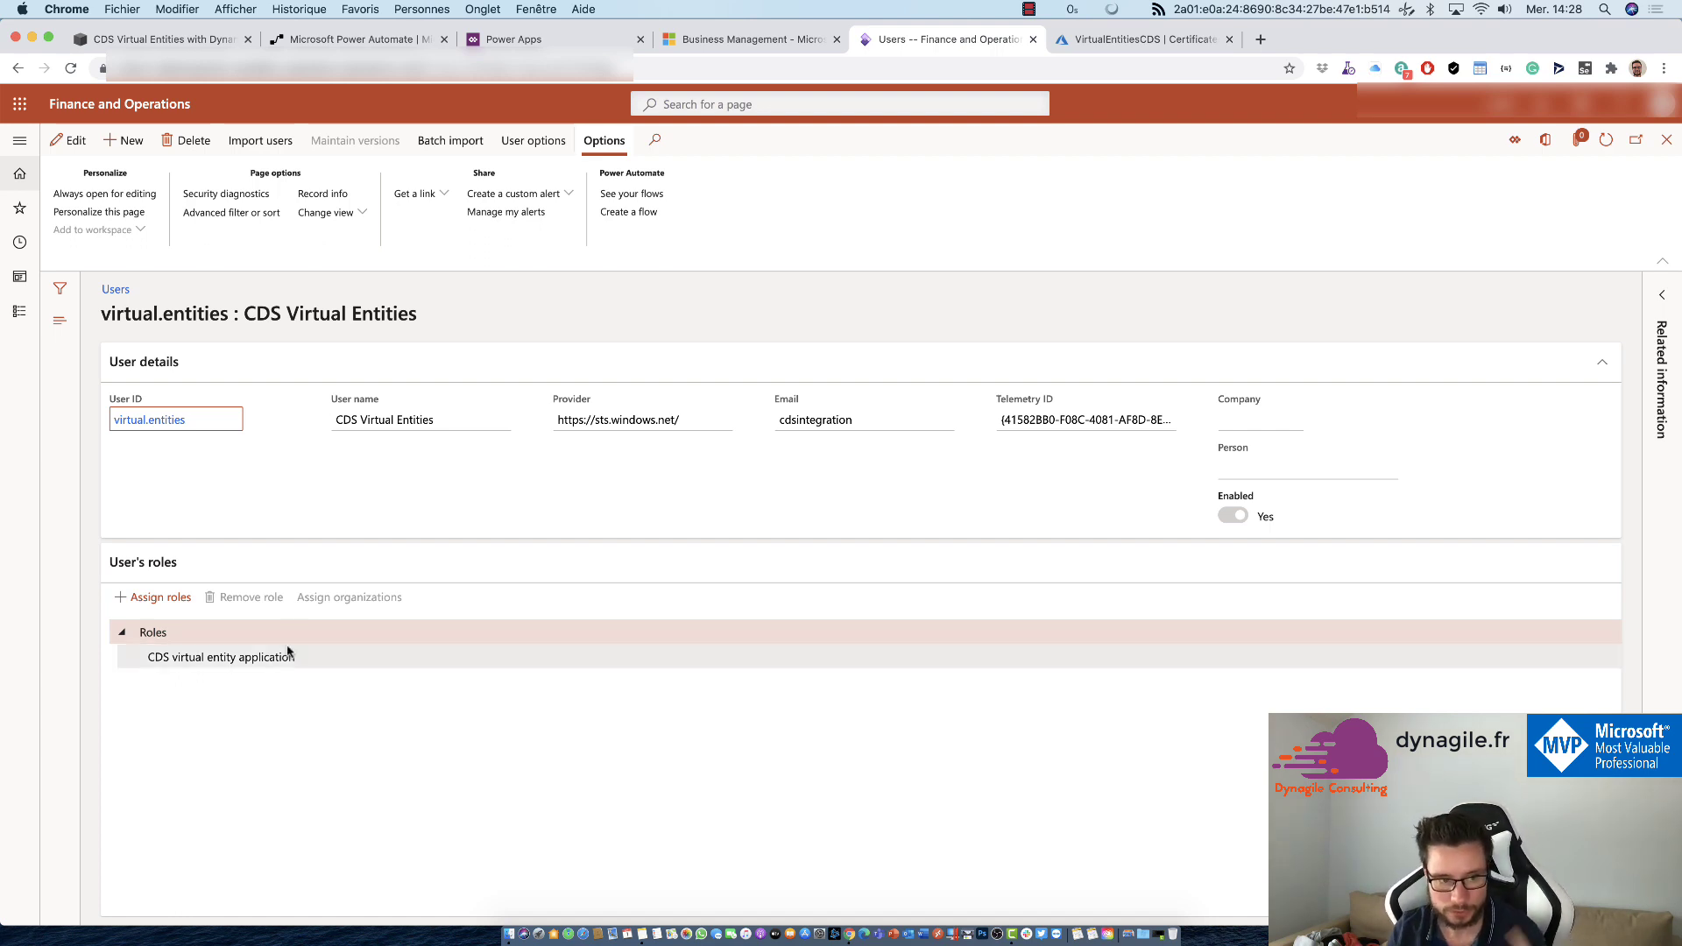
pyautogui.click(265, 657)
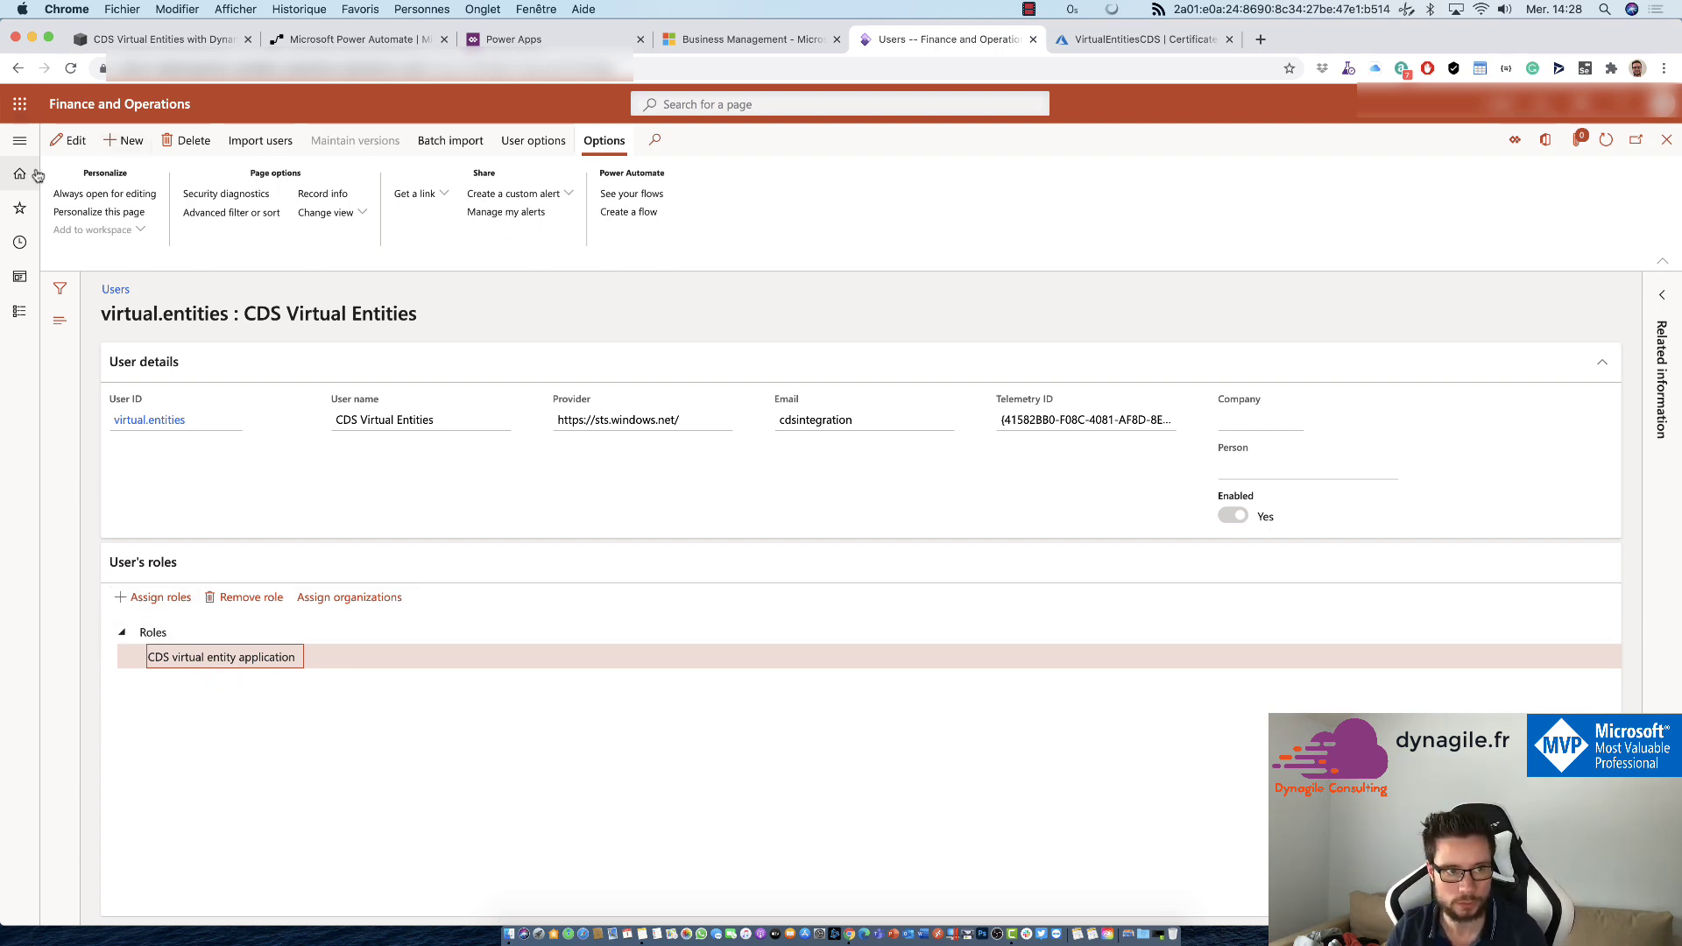
# Find and open the Azure Active Directory applications page, and add a blank application row and delete it.
pyautogui.click(19, 141)
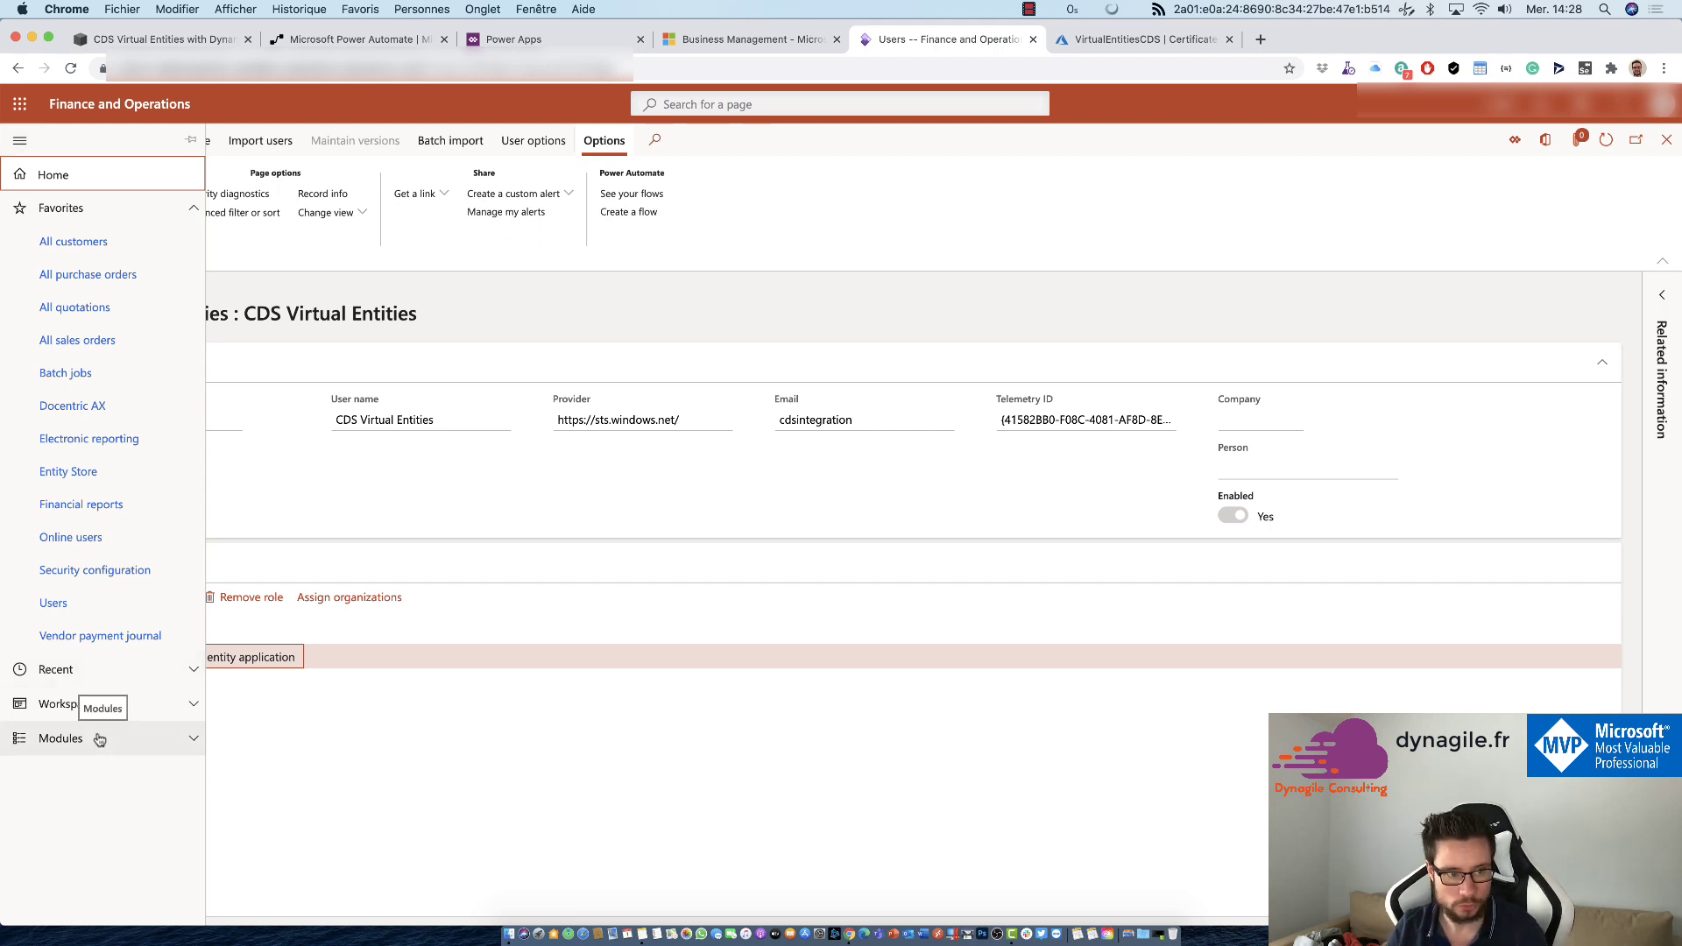
pyautogui.click(715, 109)
pyautogui.write('Azure ')
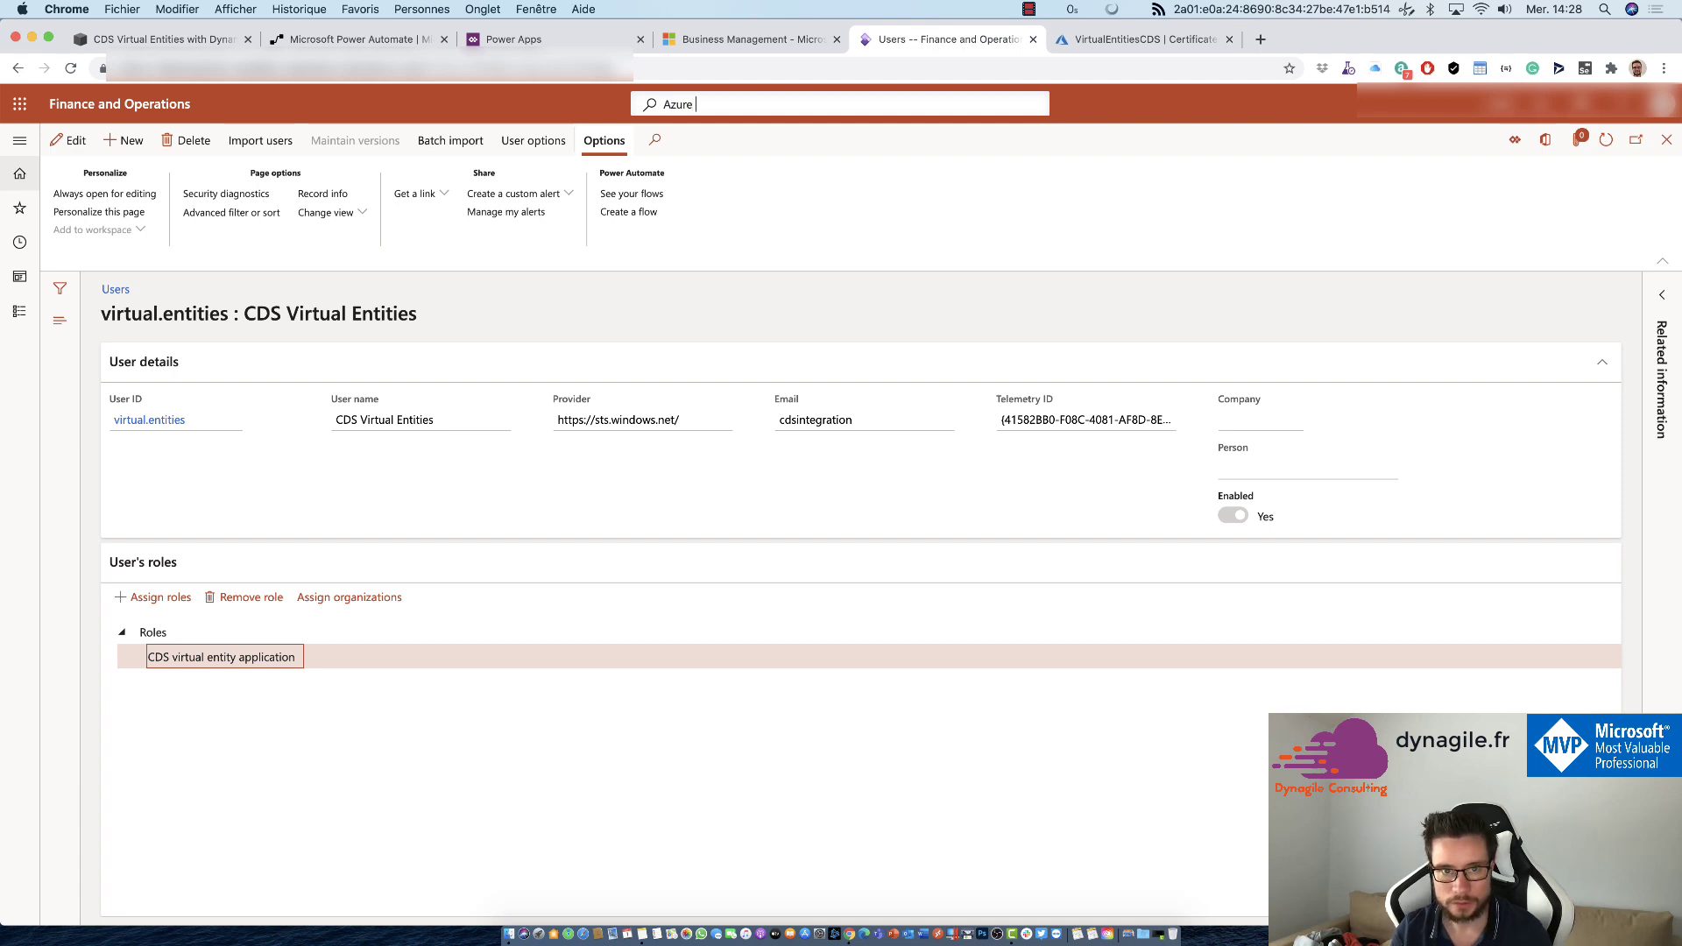
pyautogui.write('Acti')
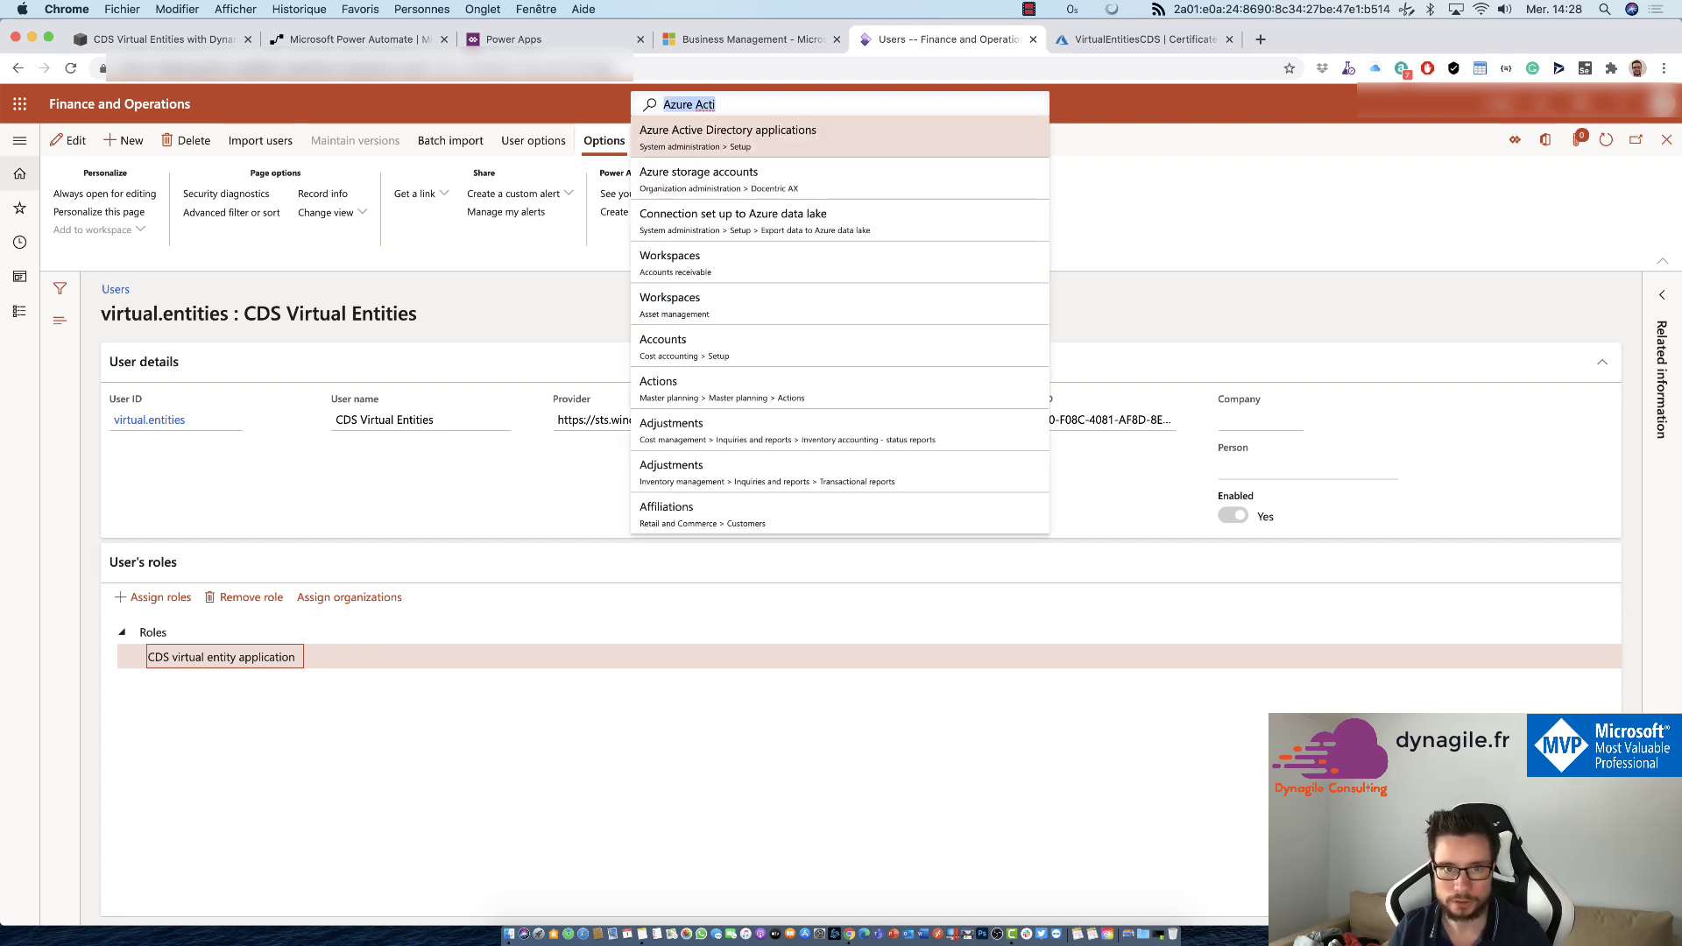
pyautogui.press('Return')
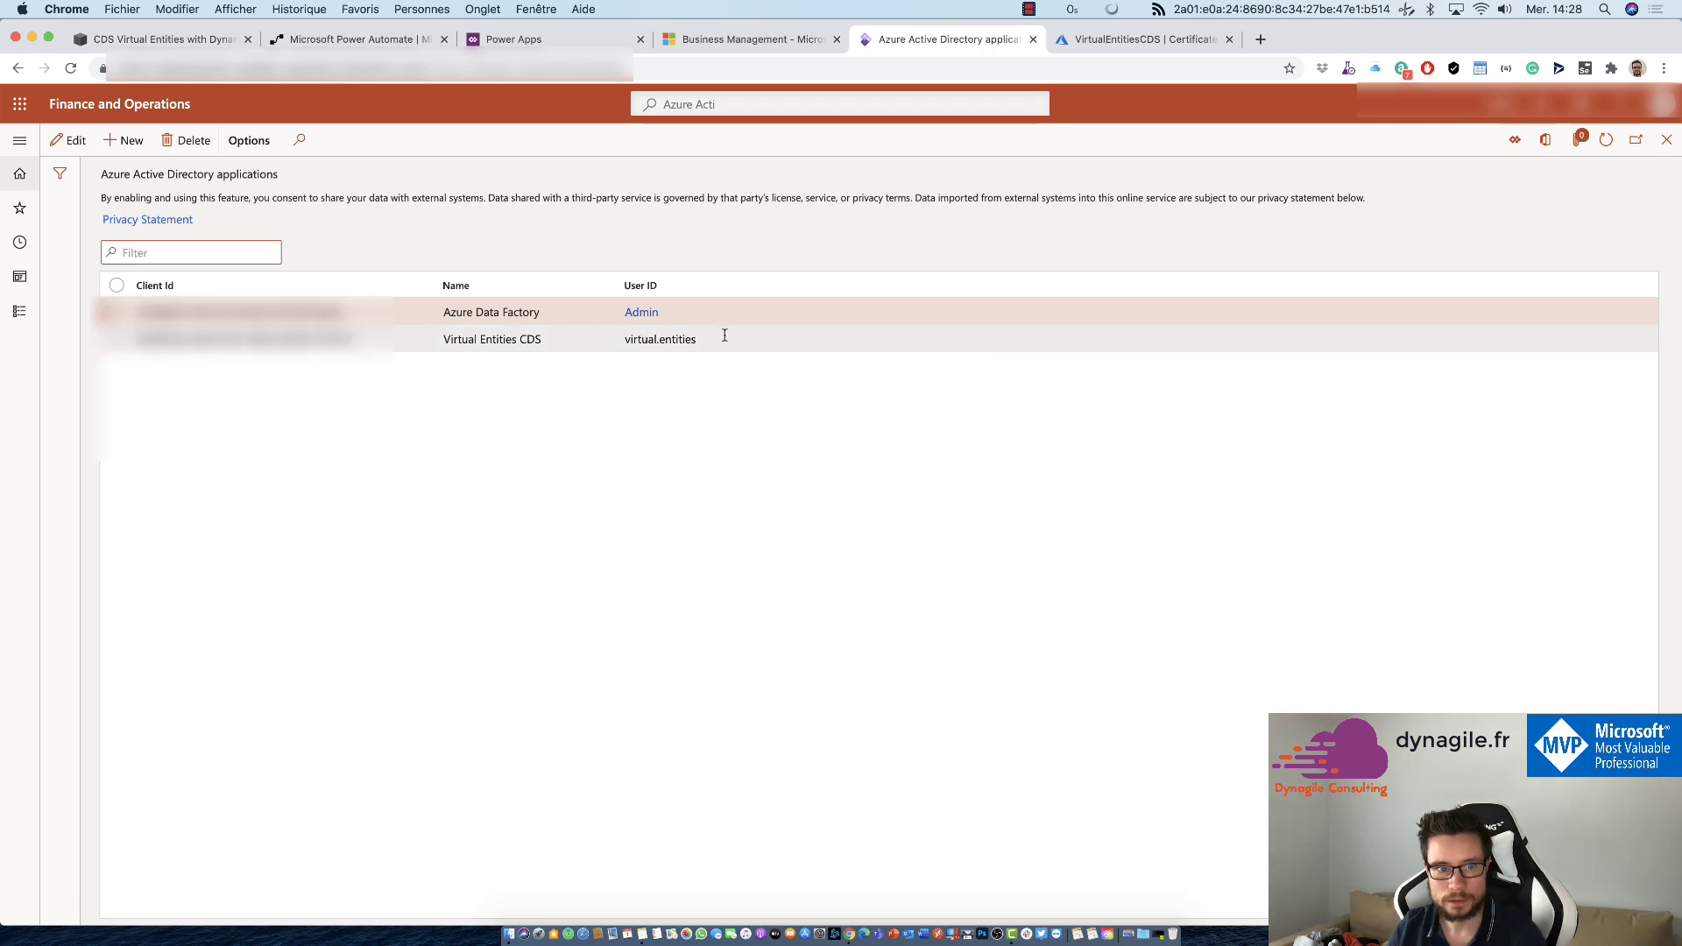
pyautogui.click(131, 141)
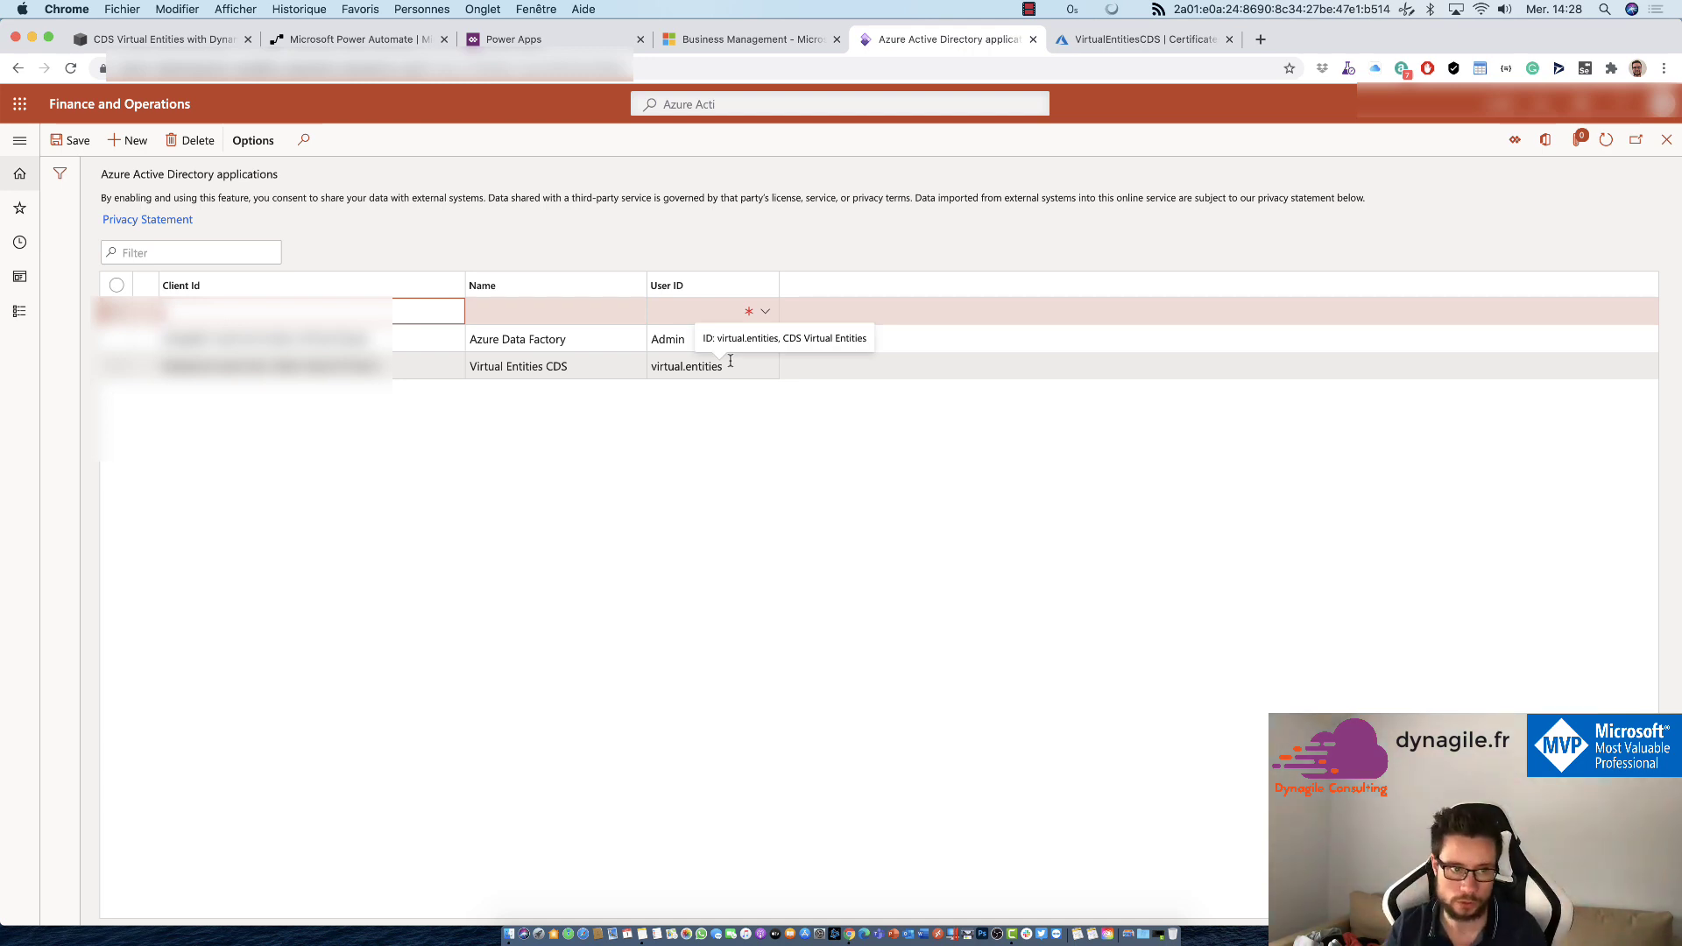
pyautogui.click(192, 141)
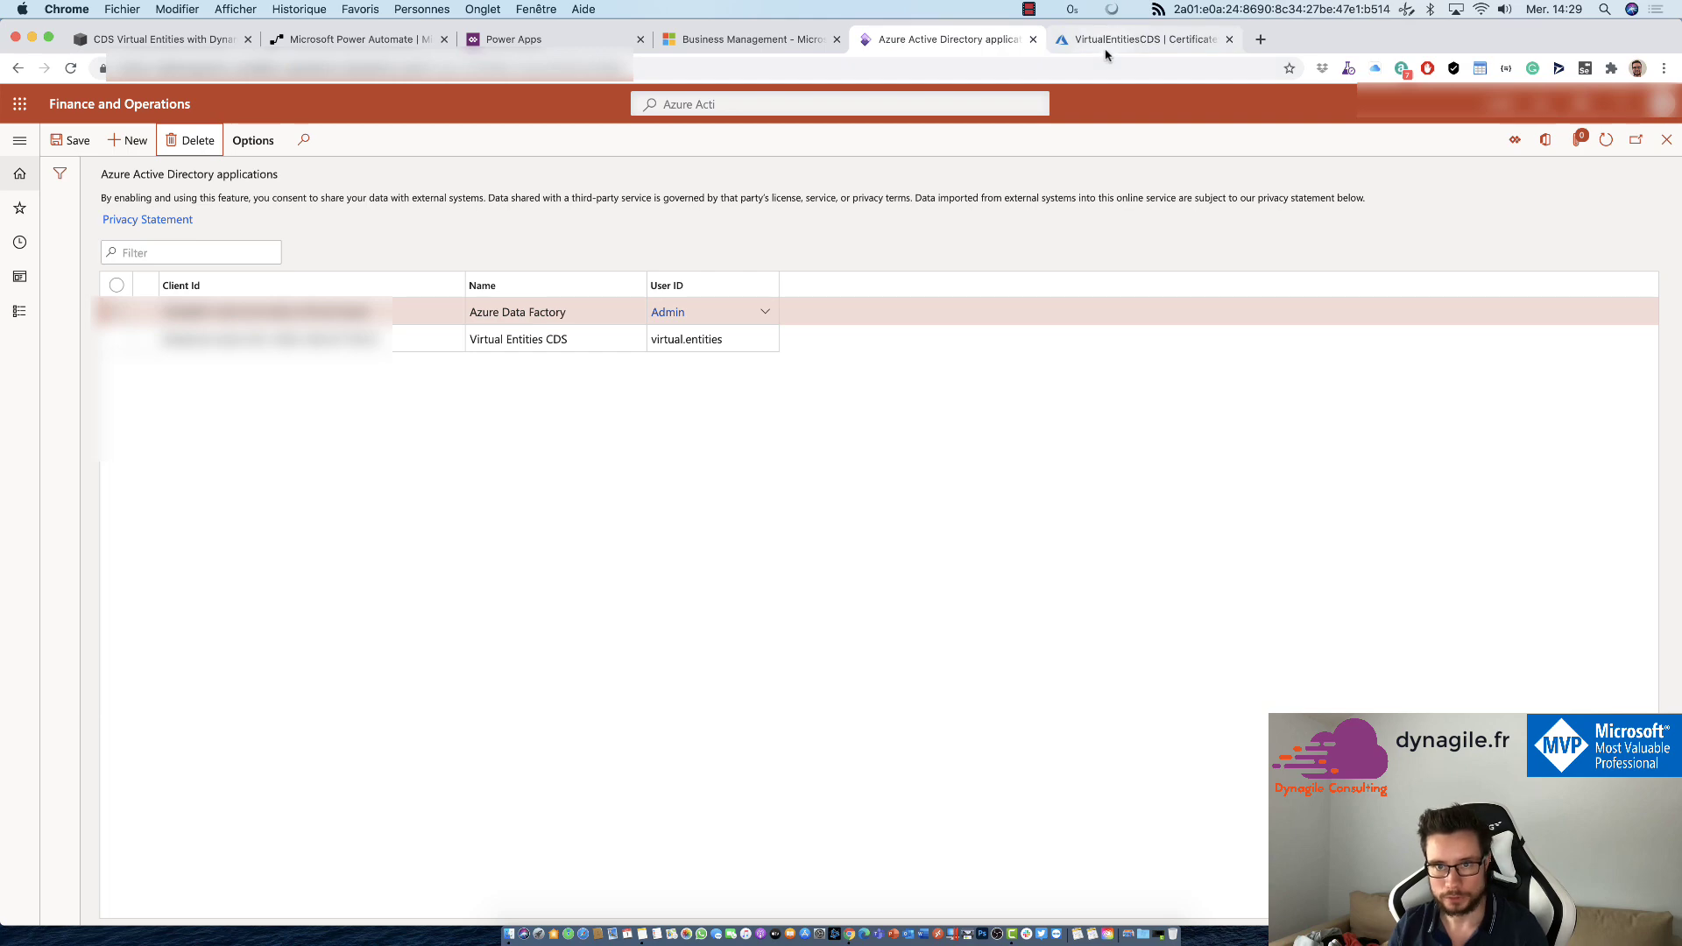
# Return to the blog guide and read the instructions for connecting Common Data Service to the Finance and Operations instance.
pyautogui.click(193, 43)
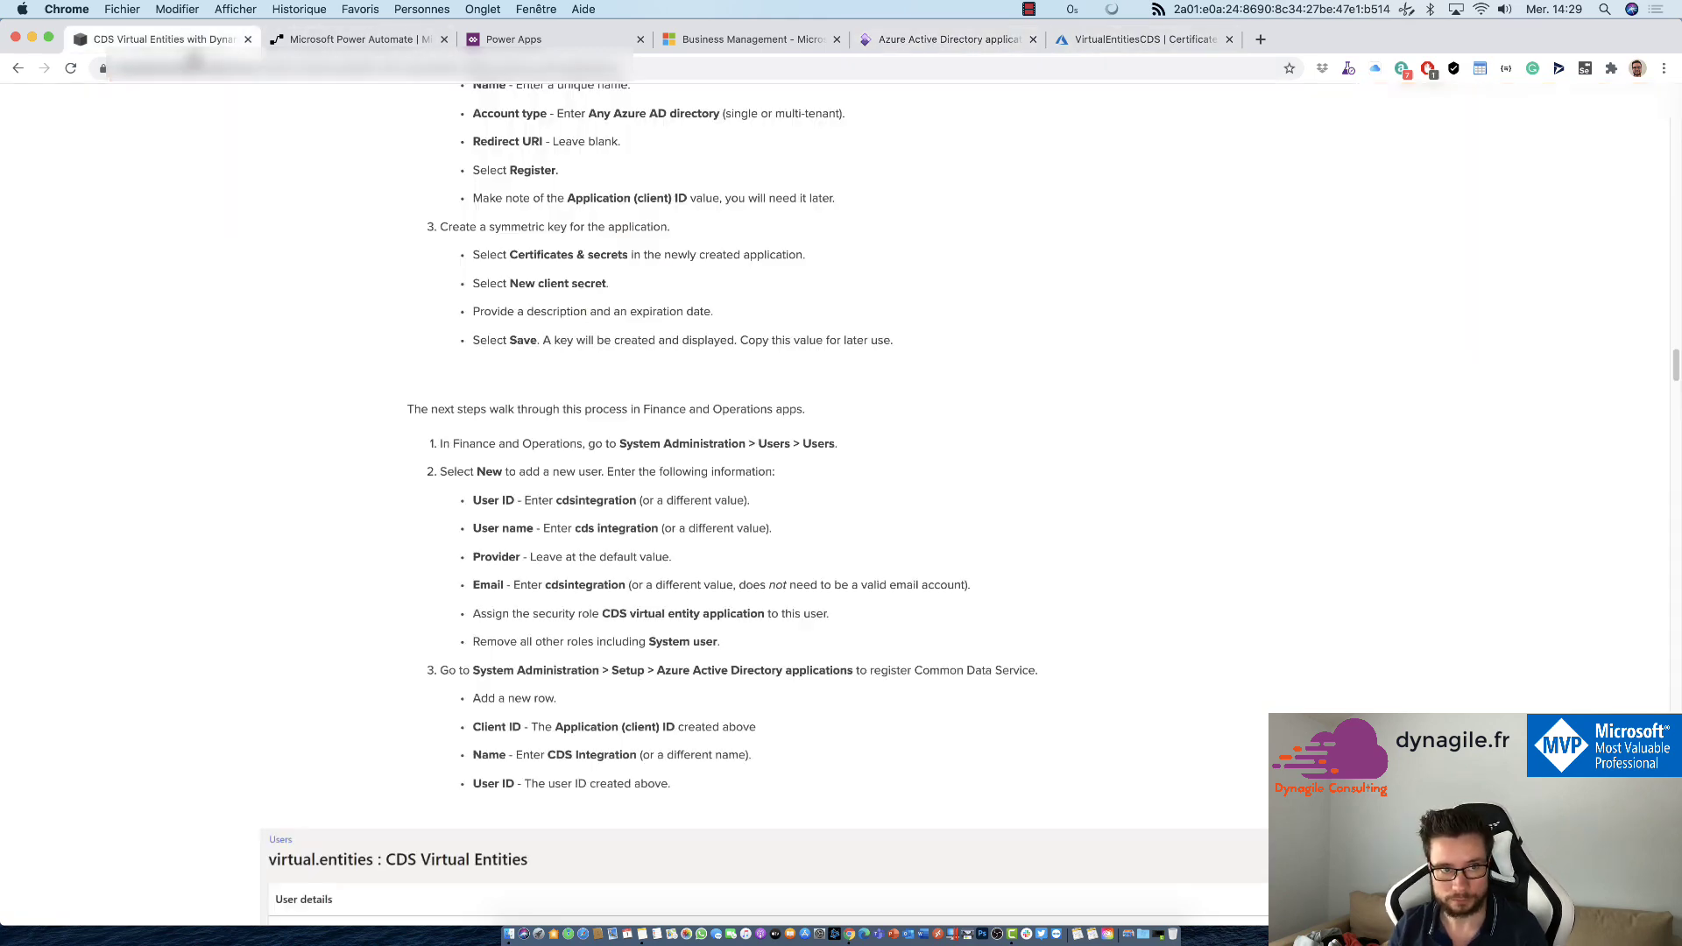
pyautogui.scroll(-3, 383, 289)
pyautogui.scroll(-5, 422, 394)
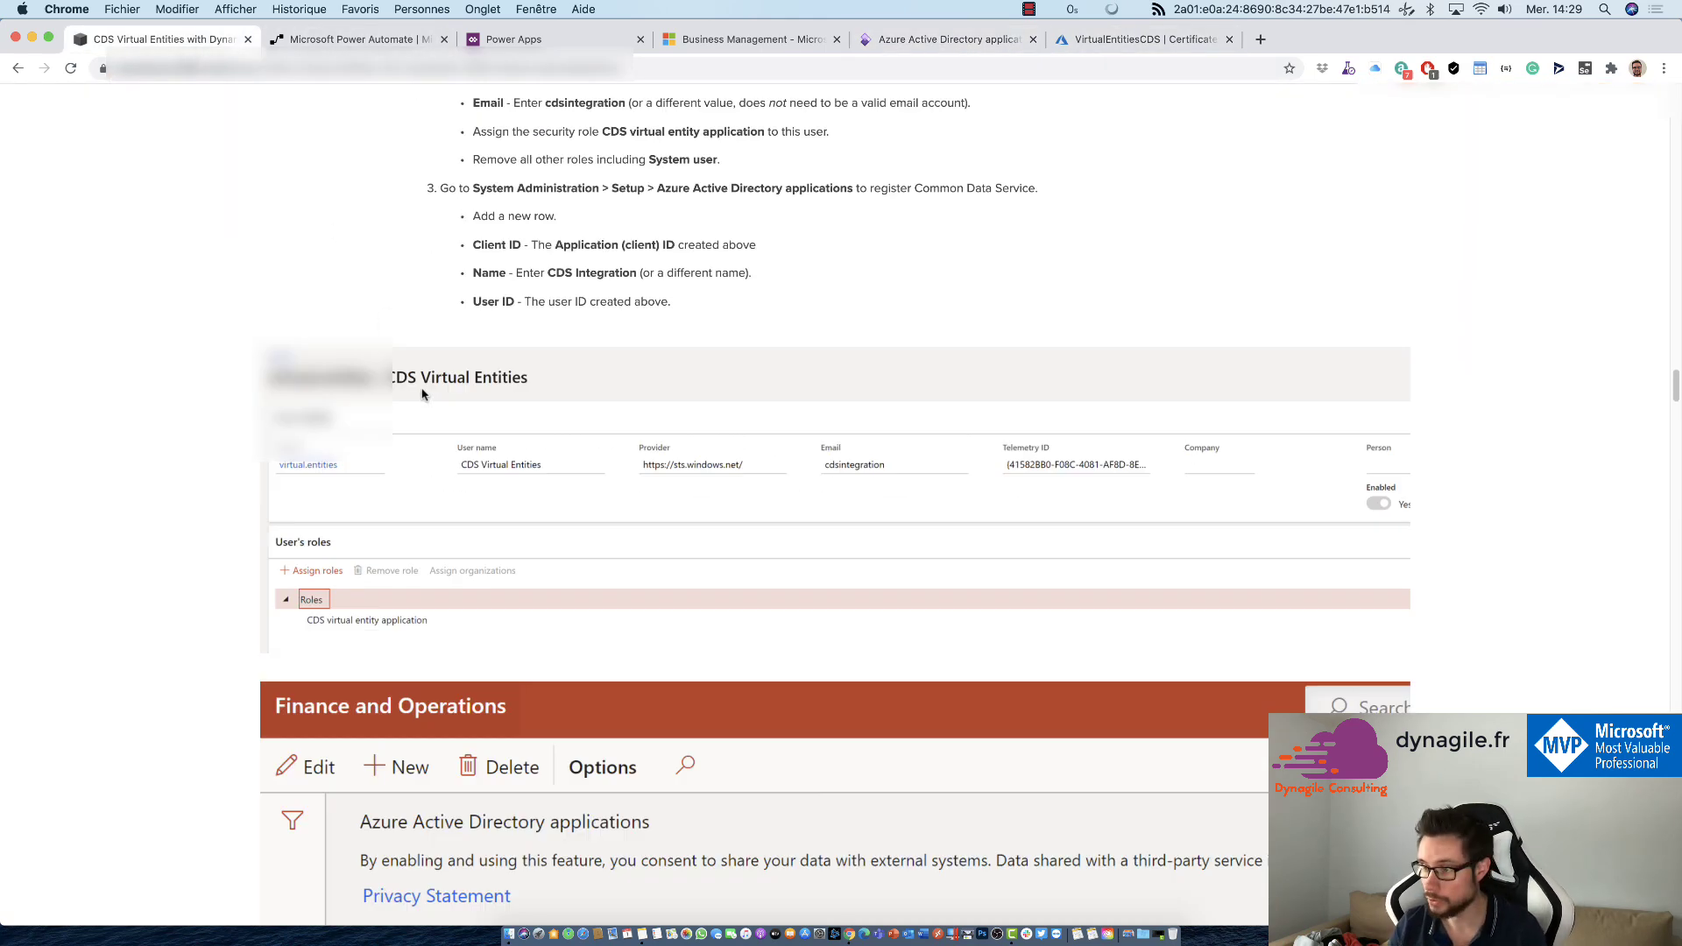
pyautogui.scroll(-12, 421, 394)
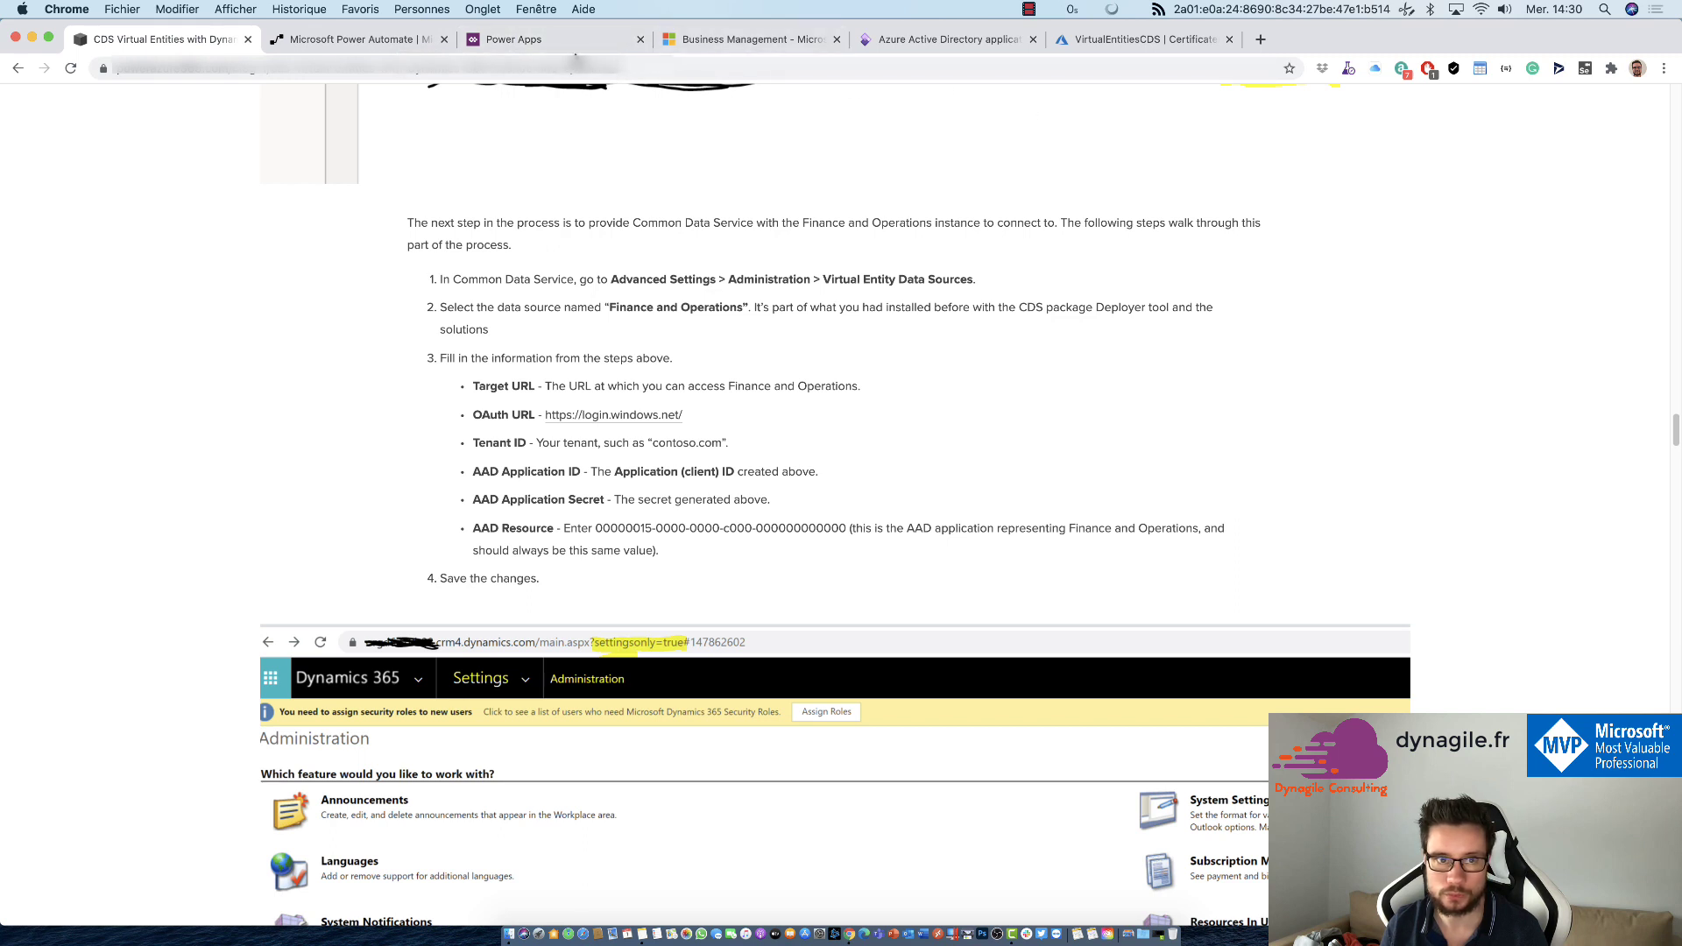
# Switch to Power Apps and open the advanced settings of the FinanceInsights environment.
pyautogui.click(574, 46)
pyautogui.click(1510, 106)
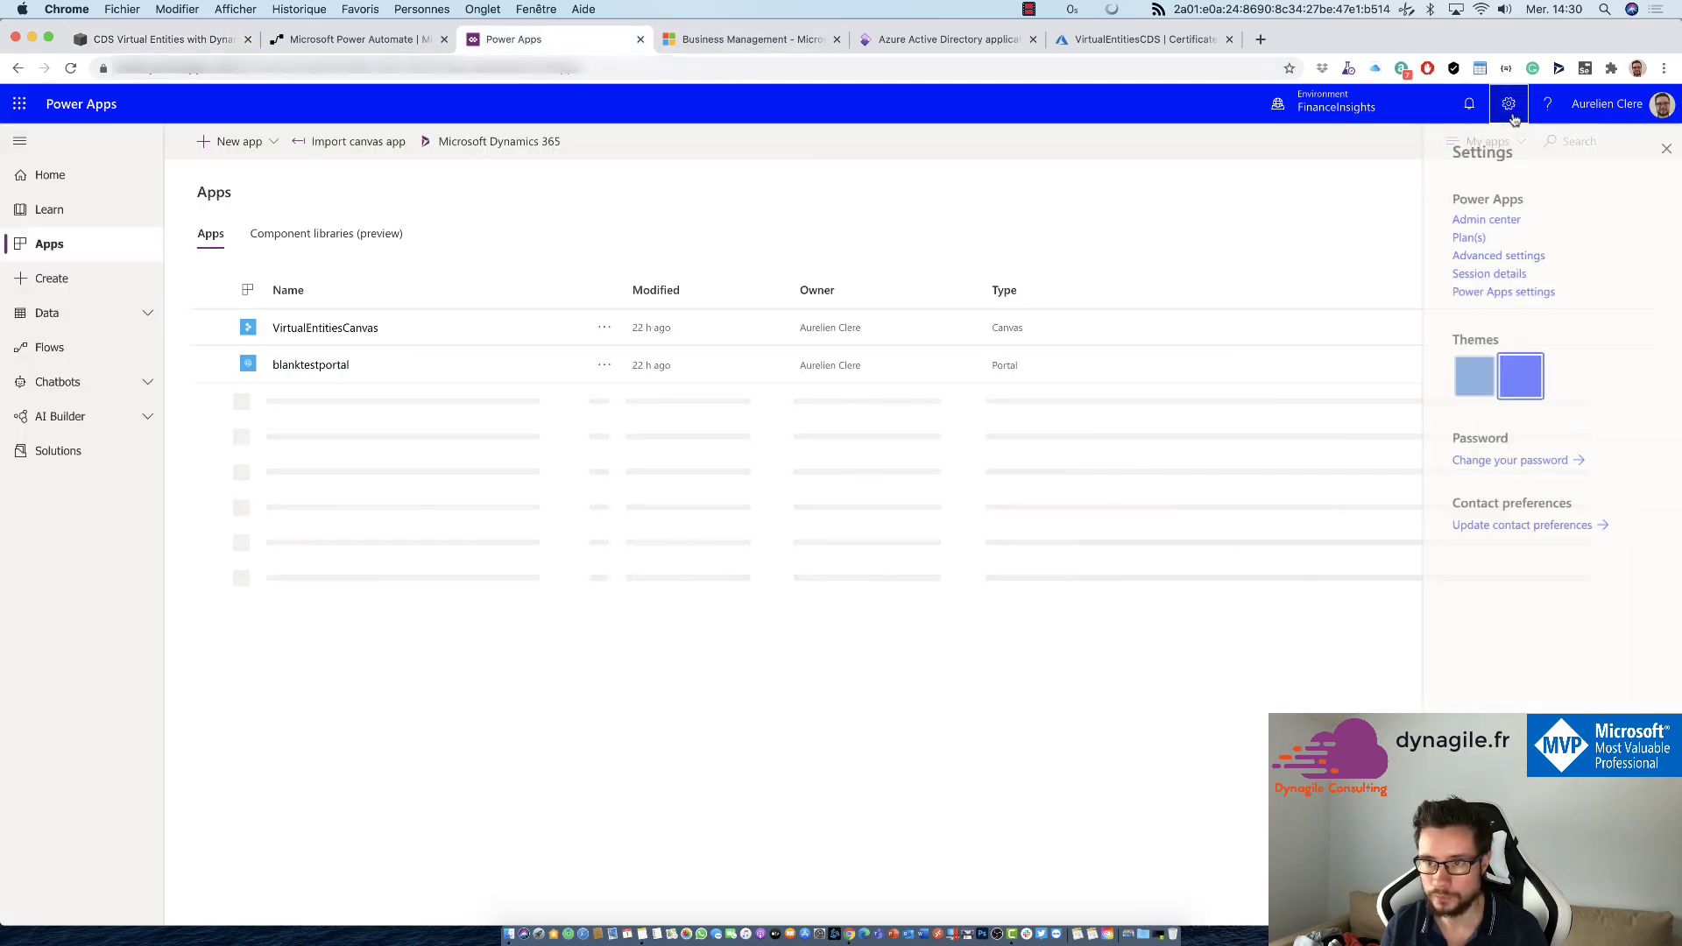
pyautogui.click(752, 38)
pyautogui.click(614, 40)
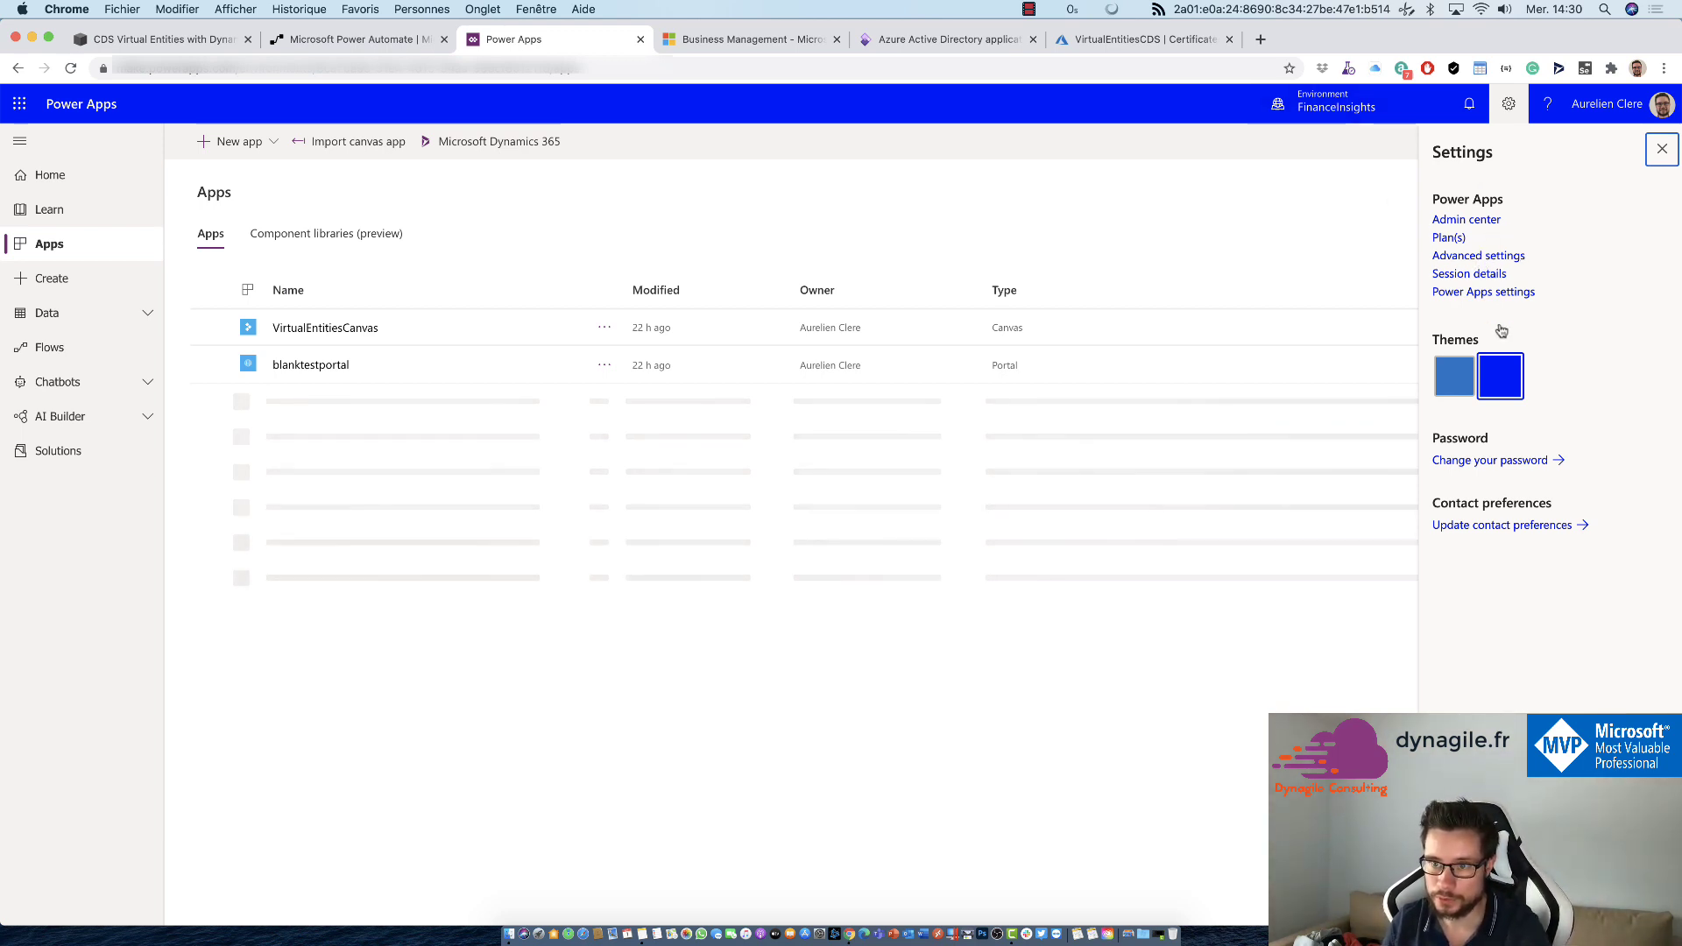
pyautogui.click(1478, 257)
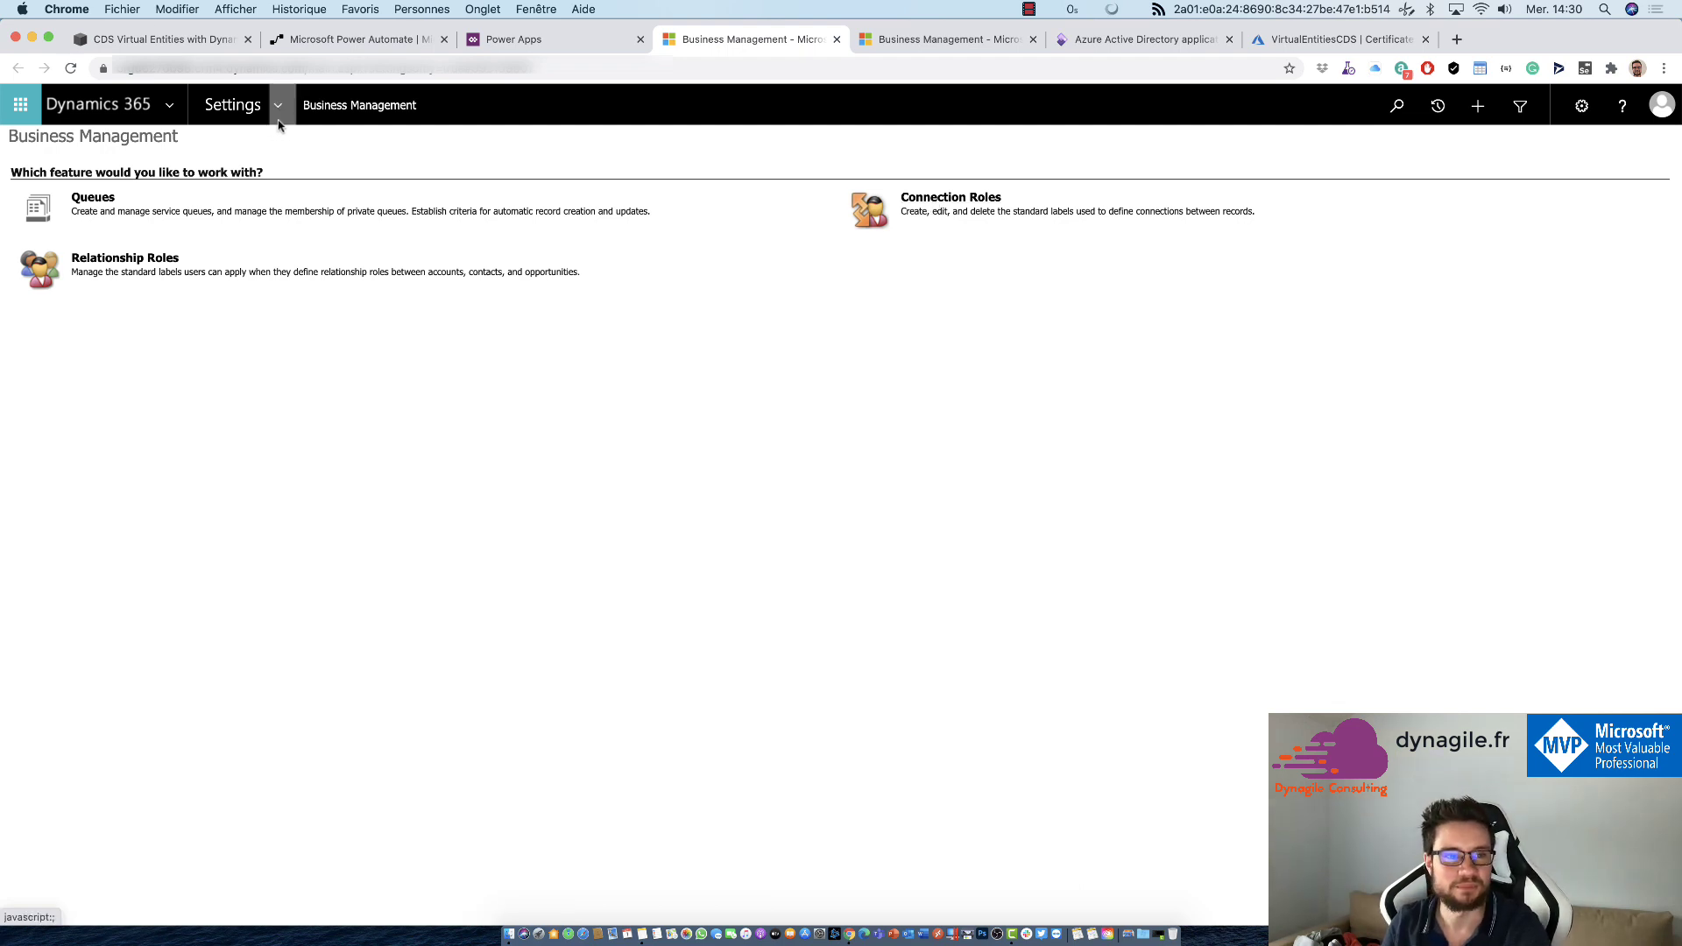
# Open the Administration area of the Dynamics 365 settings.
pyautogui.click(278, 121)
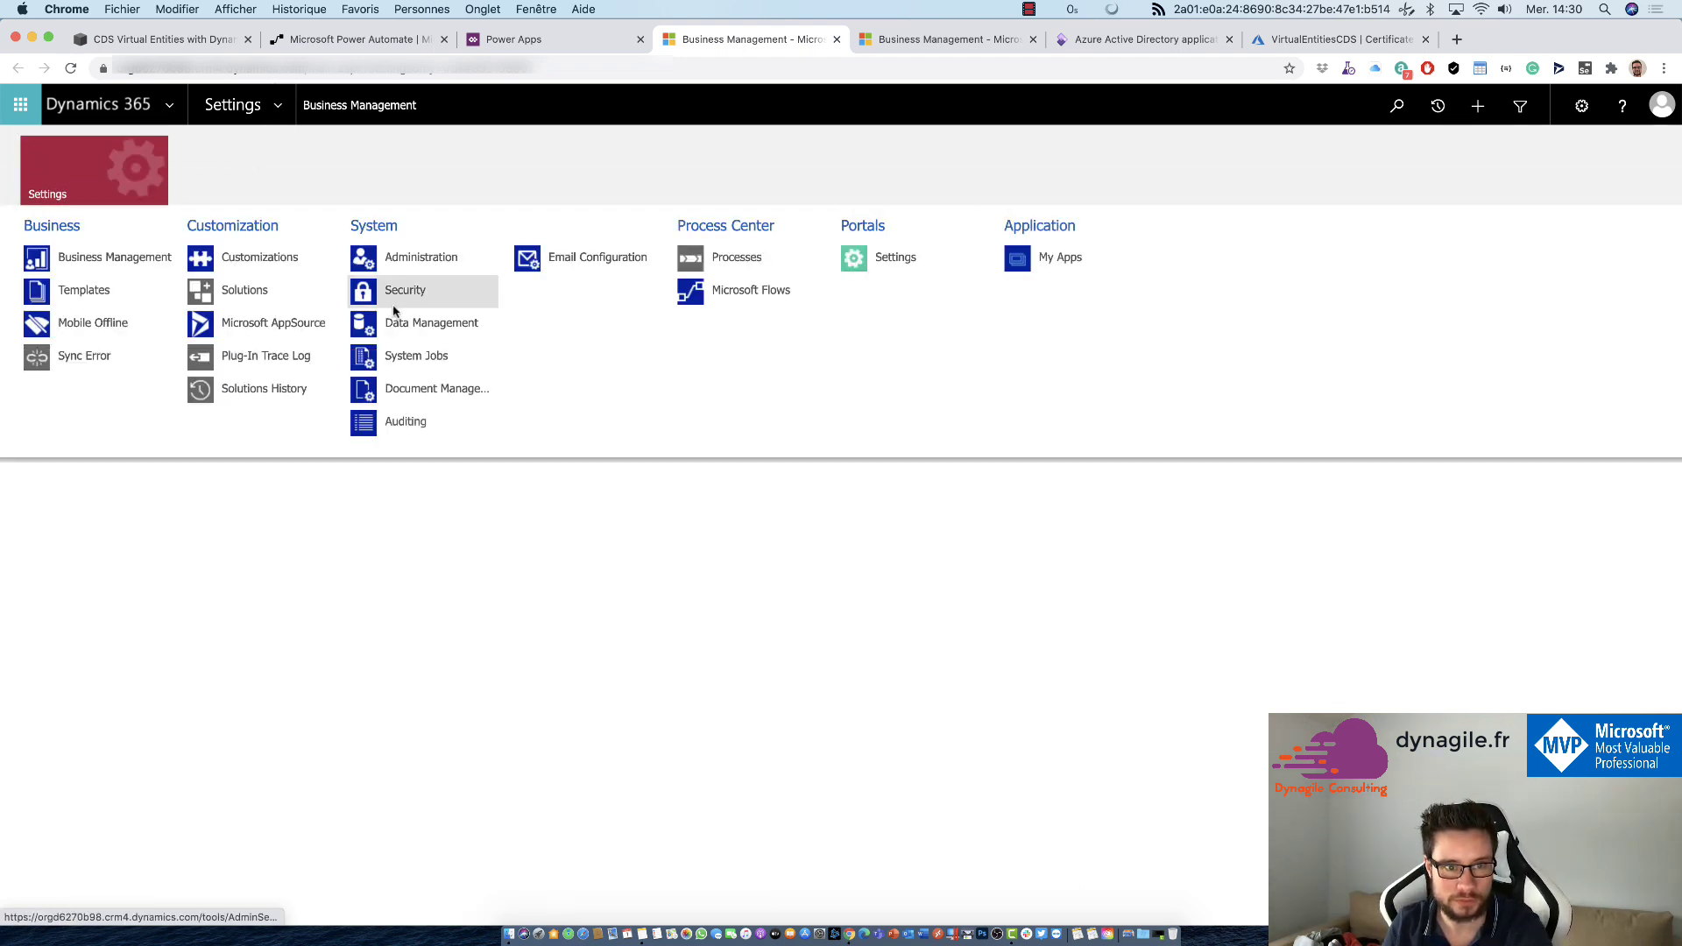
pyautogui.click(420, 254)
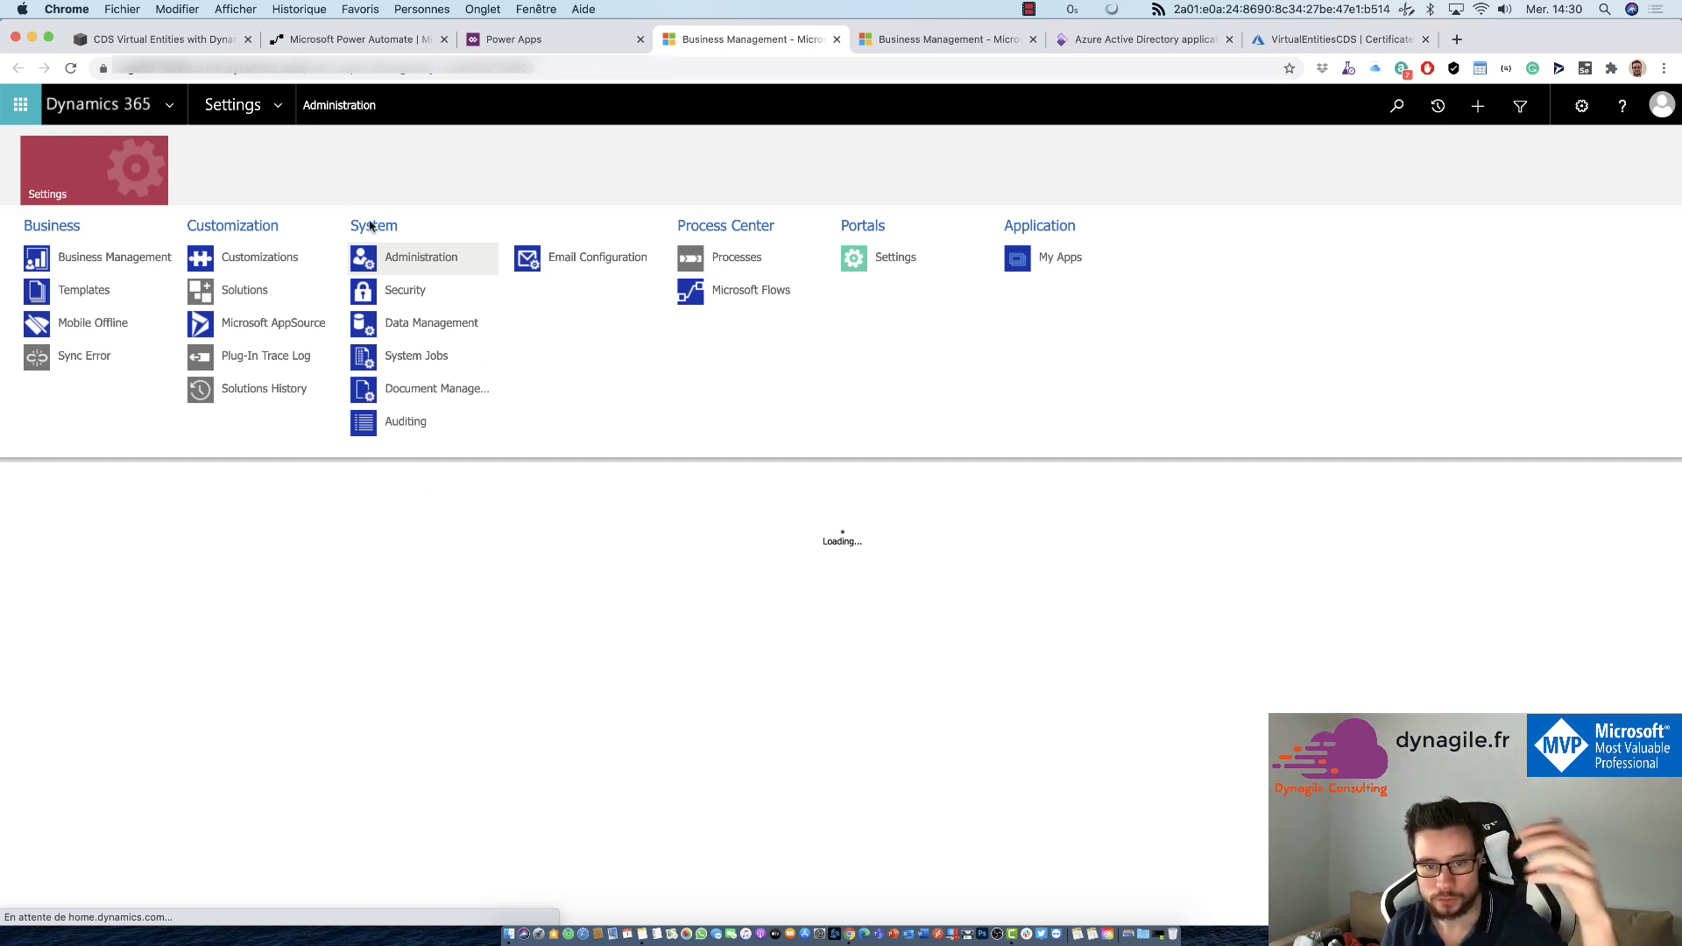
pyautogui.click(907, 48)
pyautogui.click(713, 44)
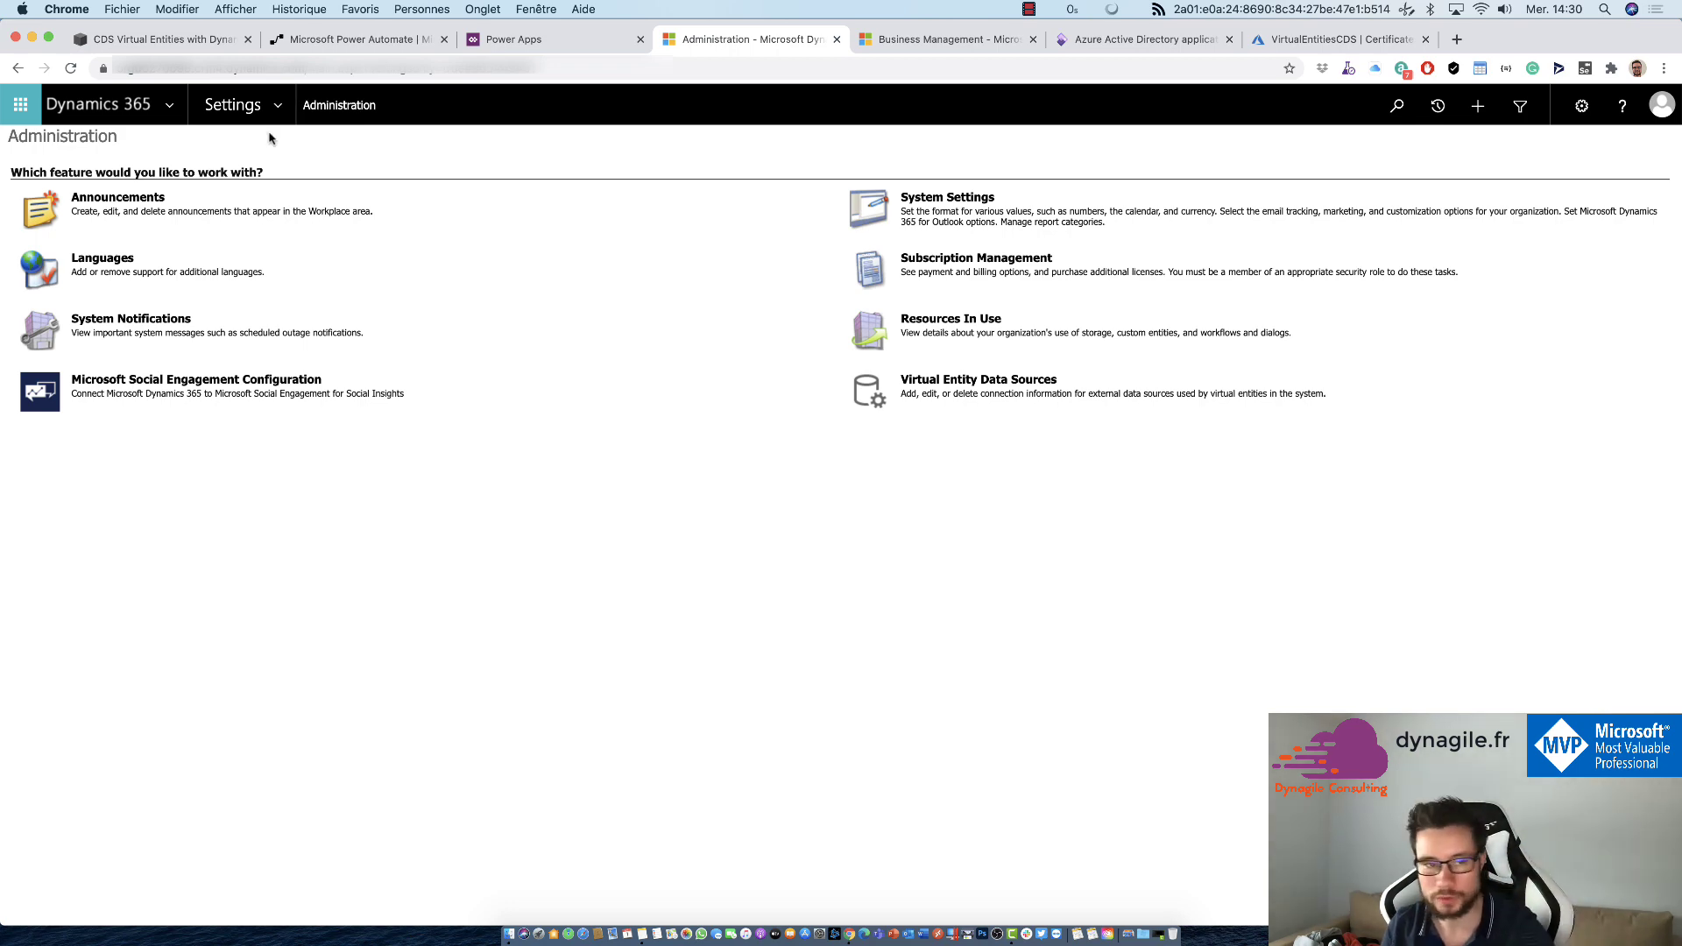
# Check the blog guide's instructions for filling in the Finance and Operations virtual entity data source.
pyautogui.press('super+1')
pyautogui.scroll(20, 674, 441)
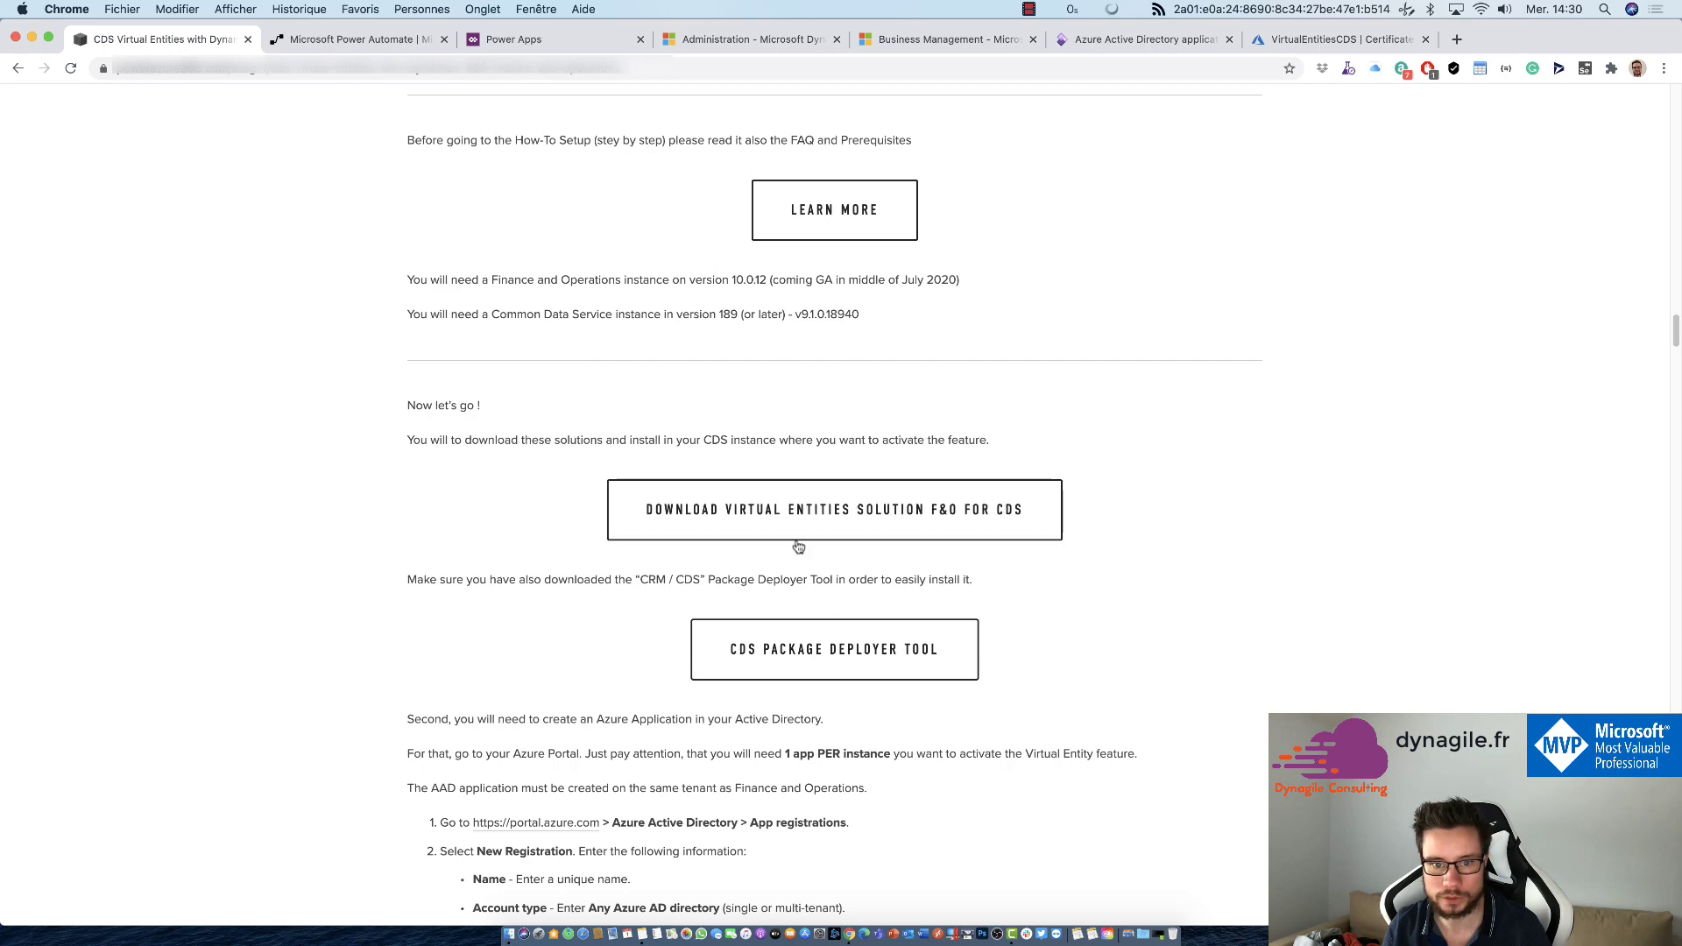
pyautogui.scroll(-15, 789, 556)
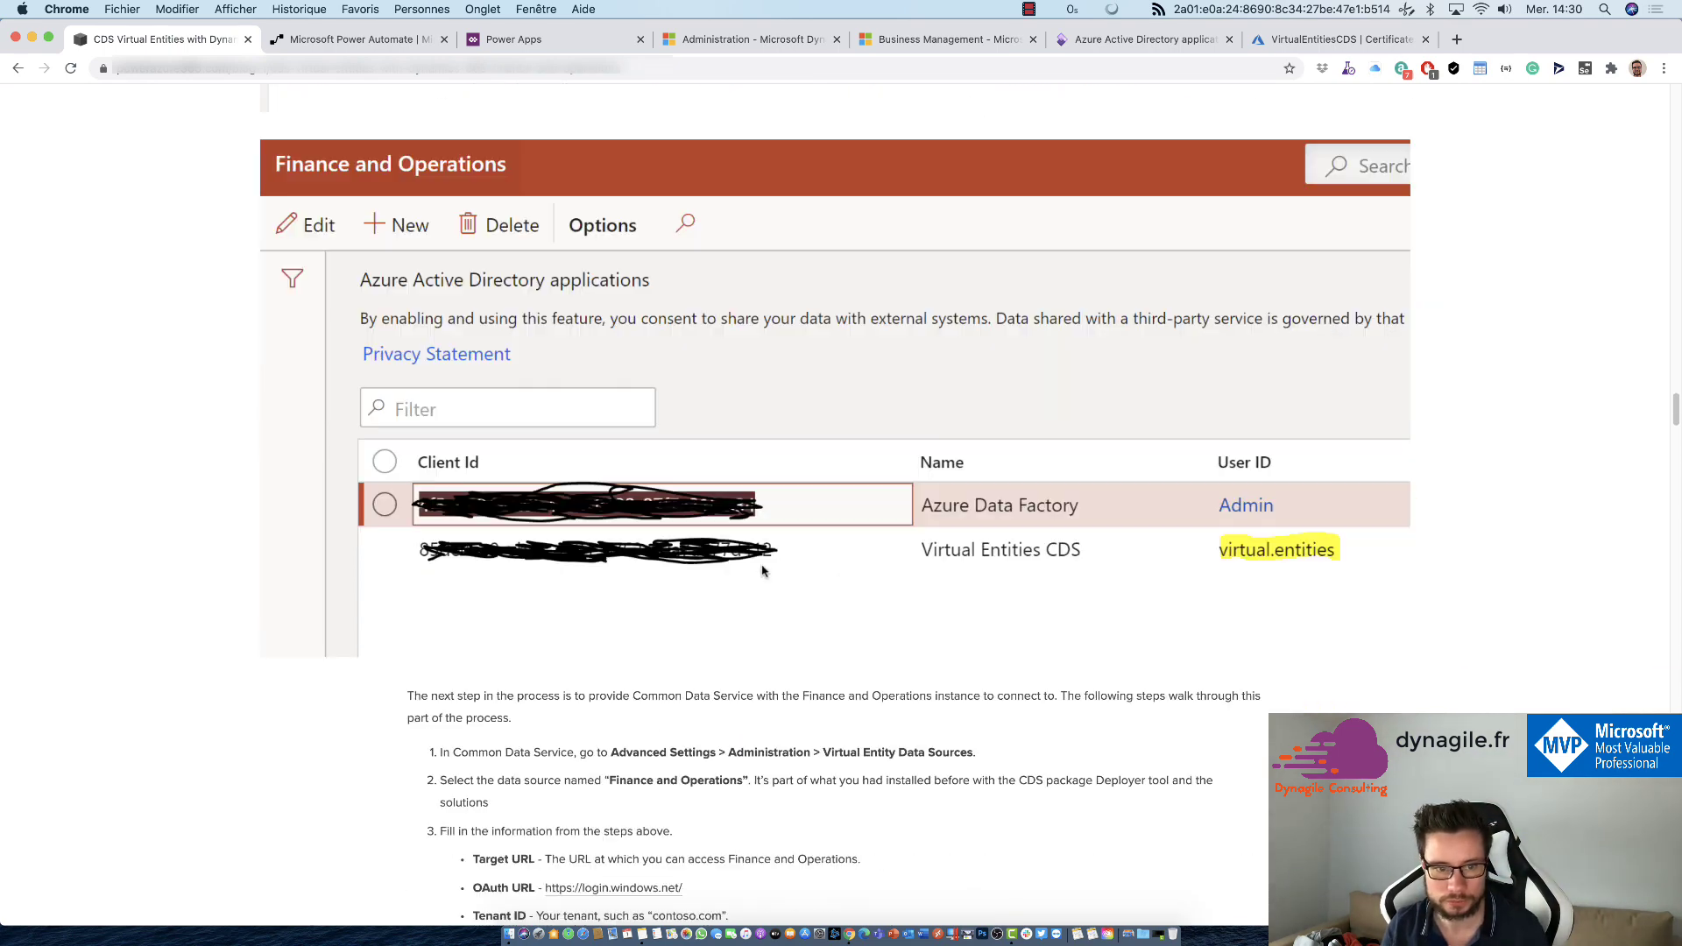
pyautogui.scroll(-4, 764, 573)
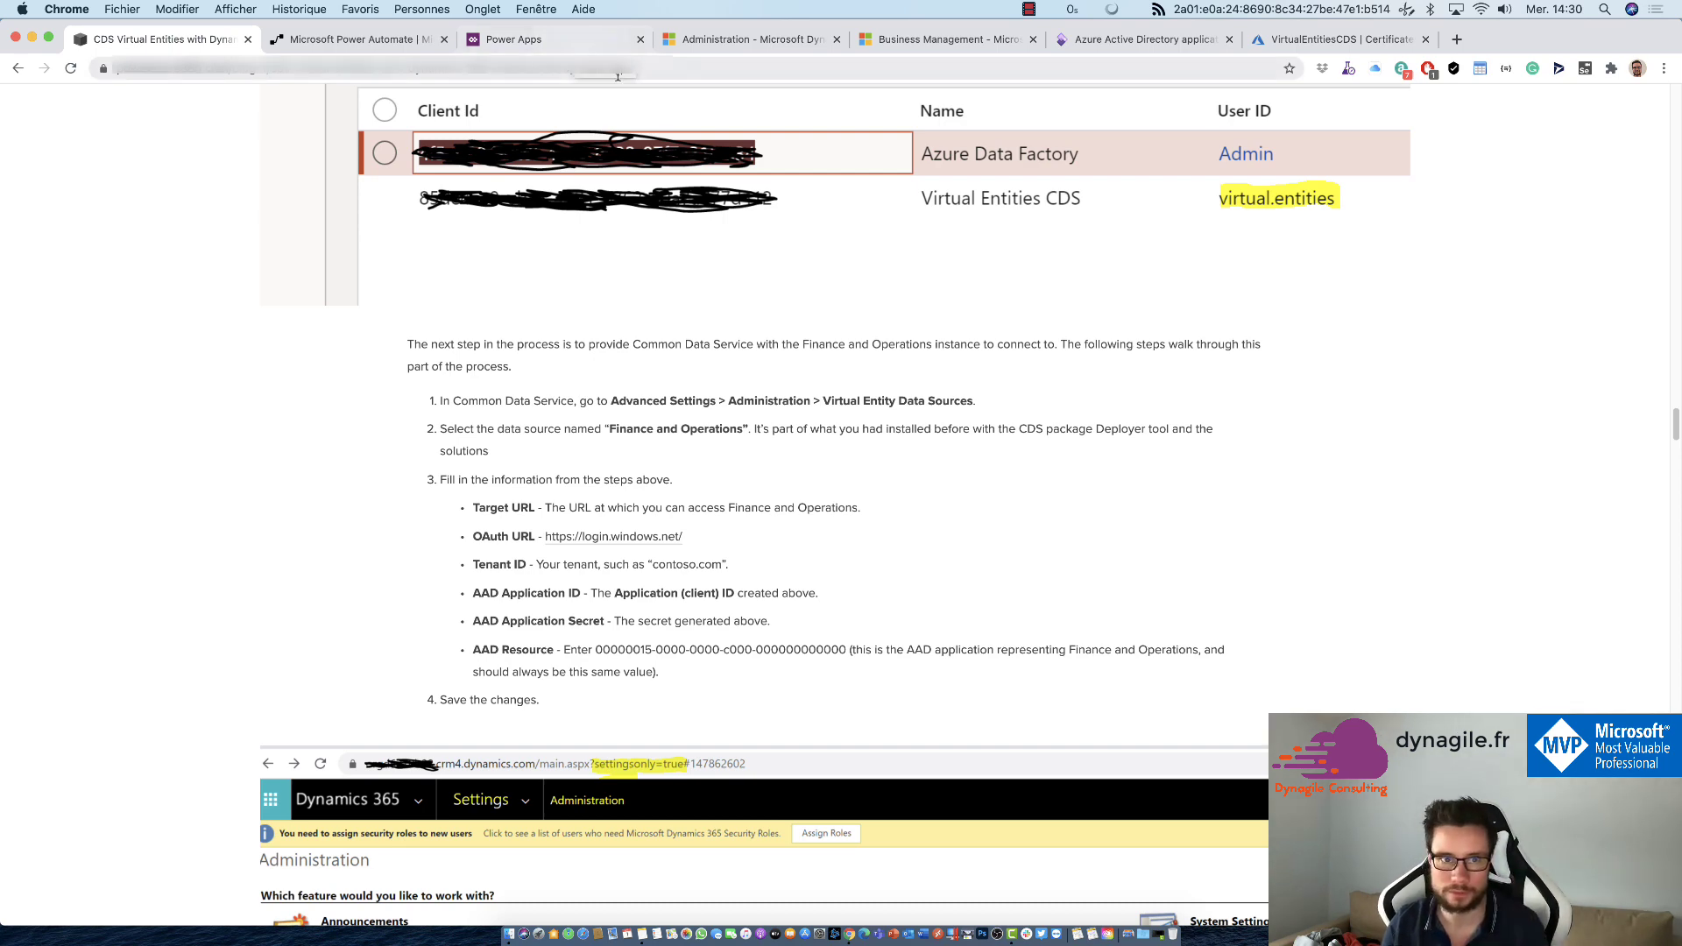
# Go back to the Dynamics 365 Administration area and open the Finance and Operations record among the virtual entity data sources.
pyautogui.click(723, 44)
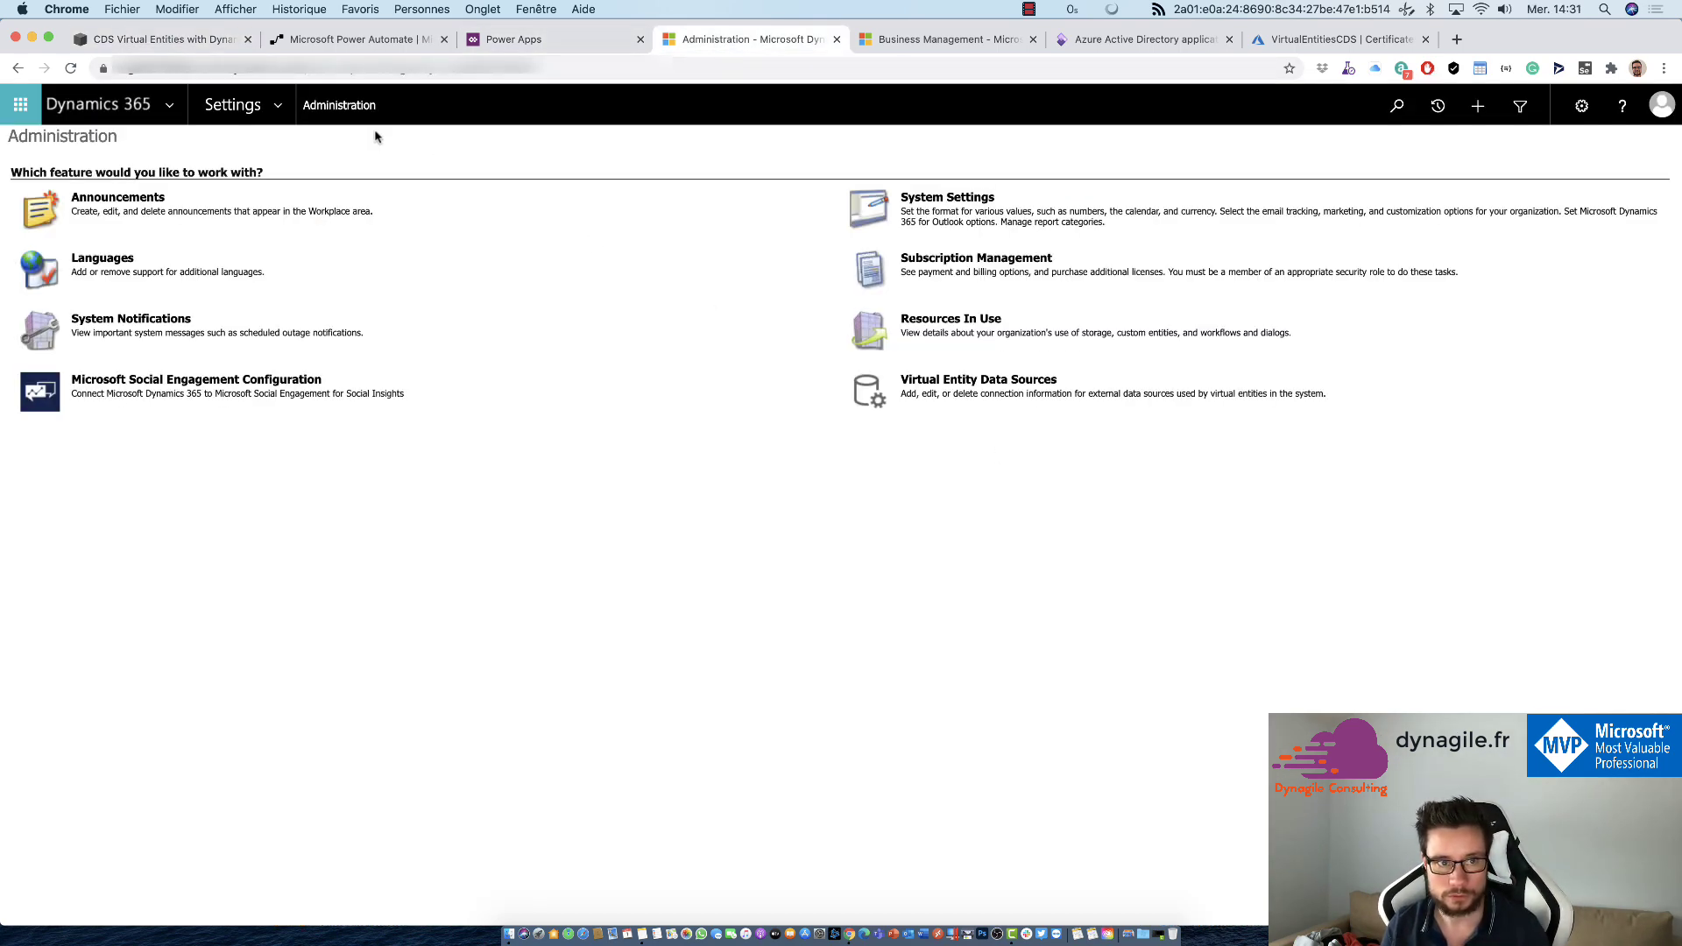
pyautogui.click(214, 112)
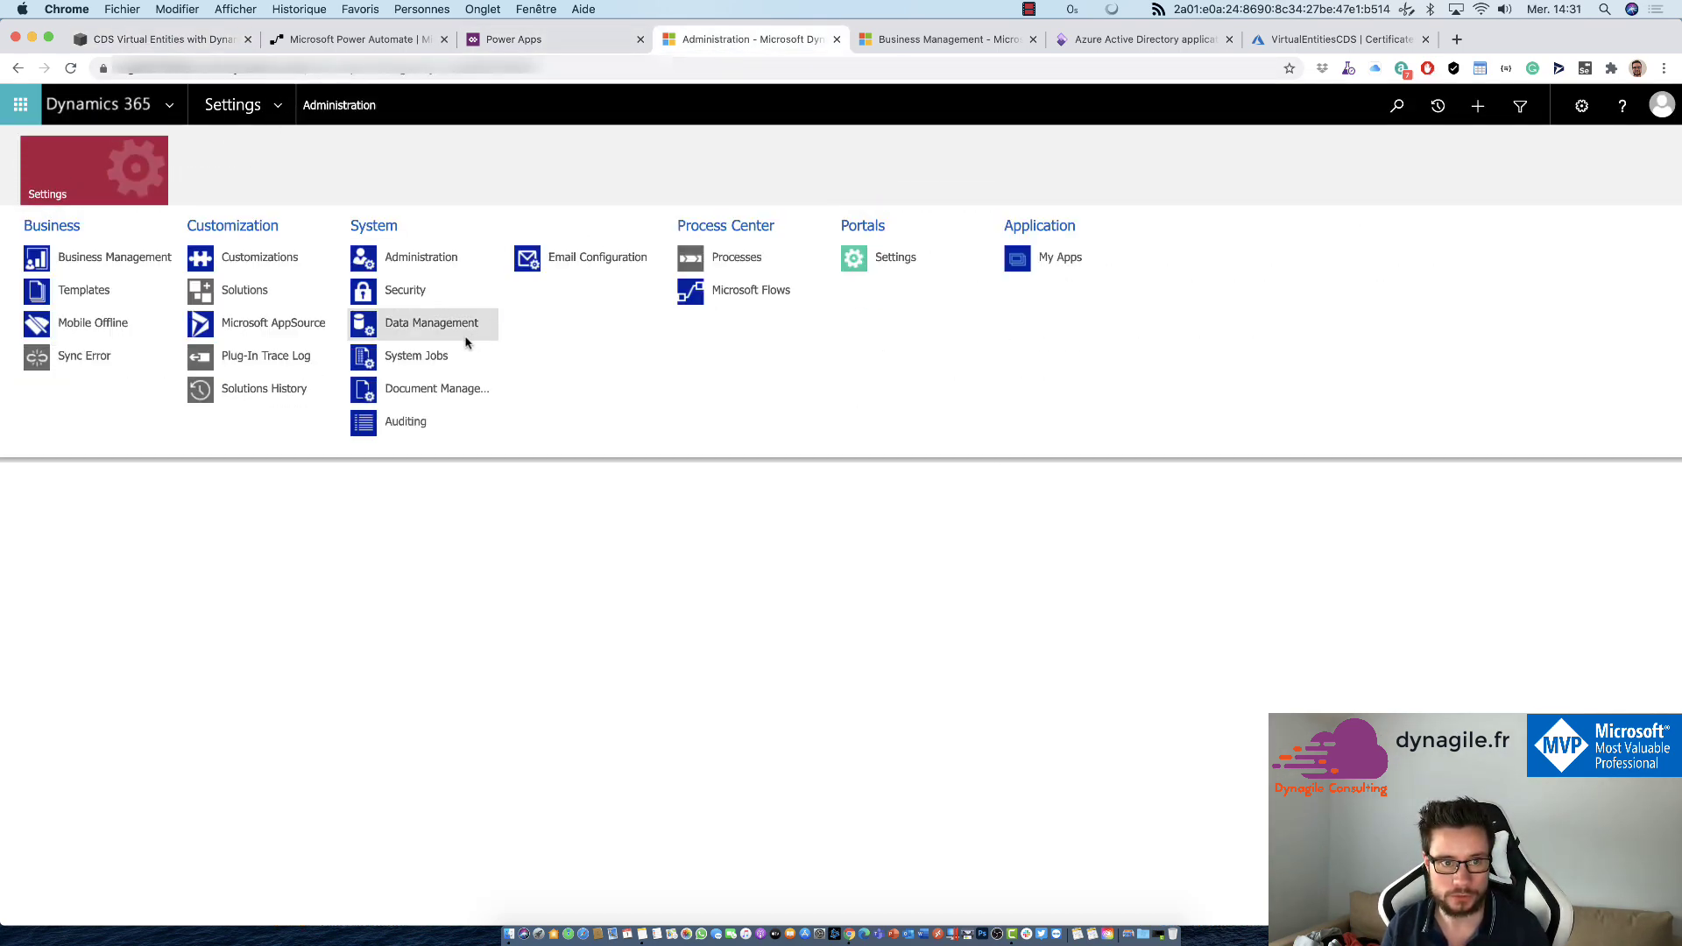
pyautogui.click(587, 637)
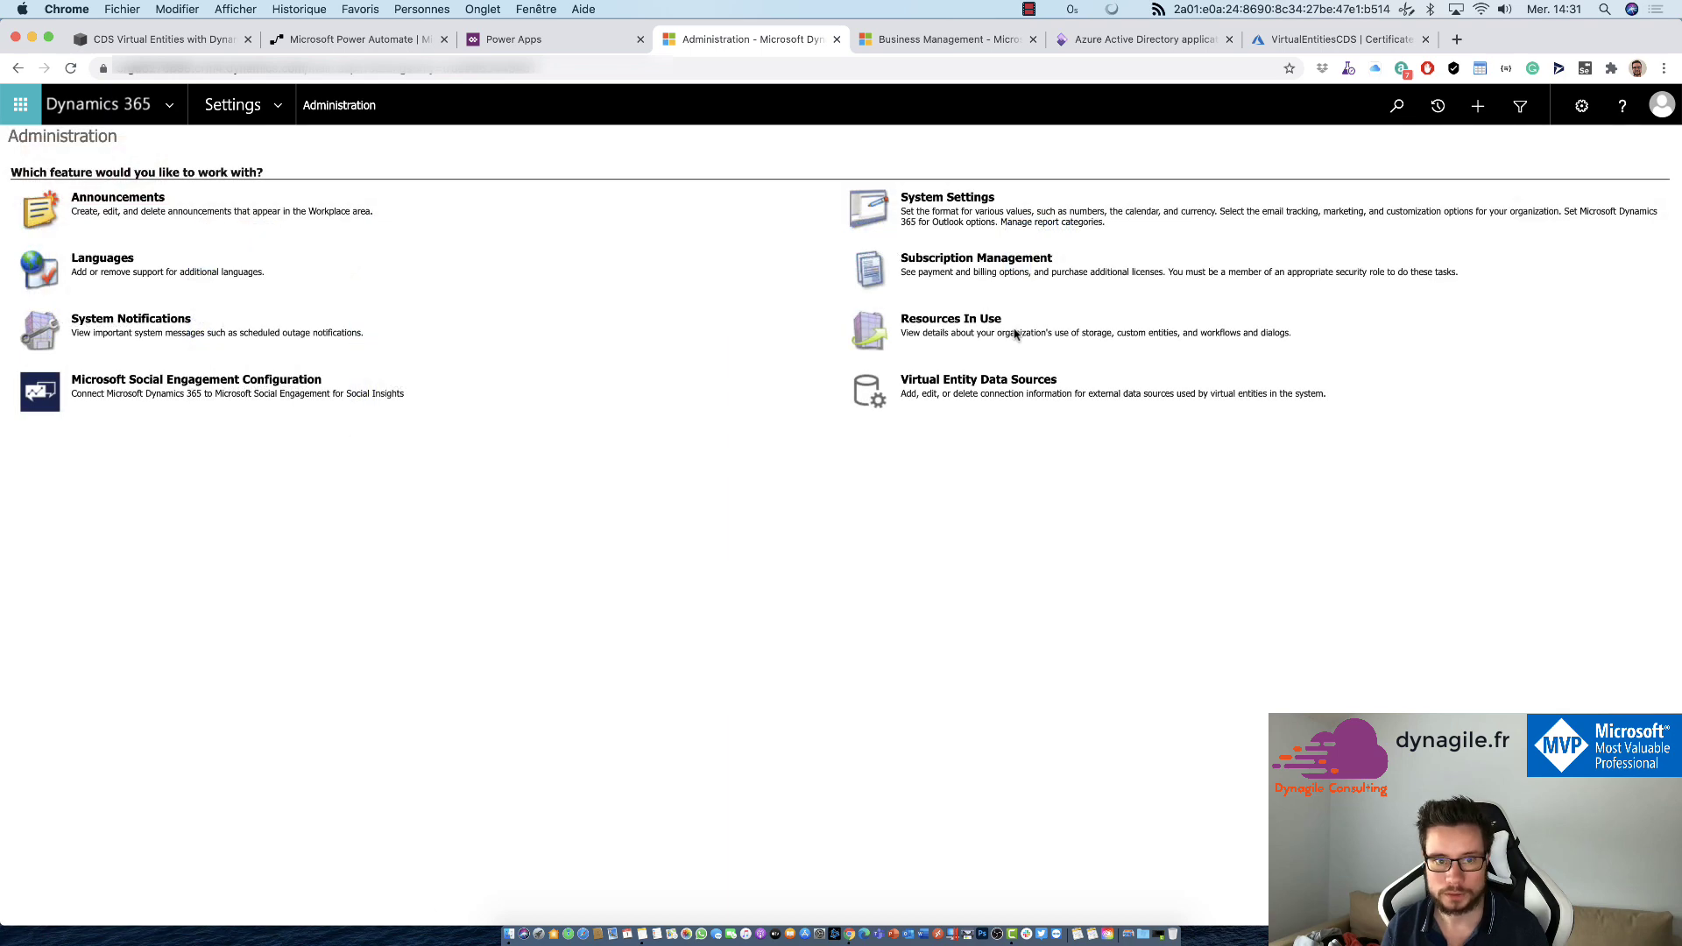
pyautogui.click(1000, 383)
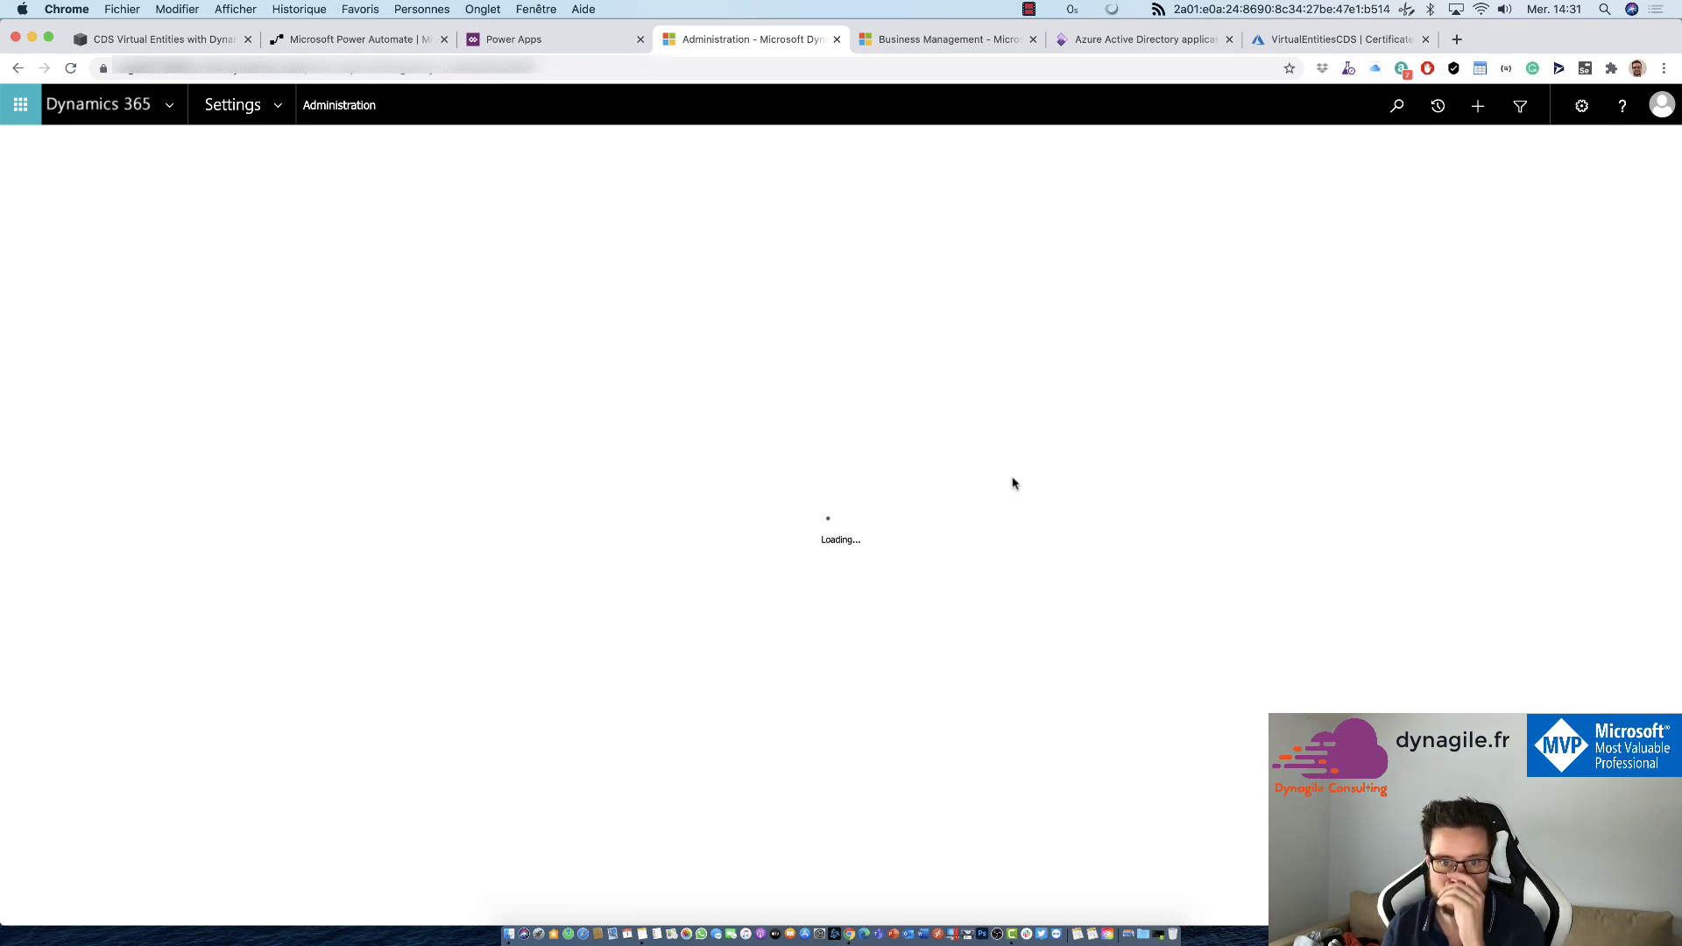
pyautogui.click(257, 377)
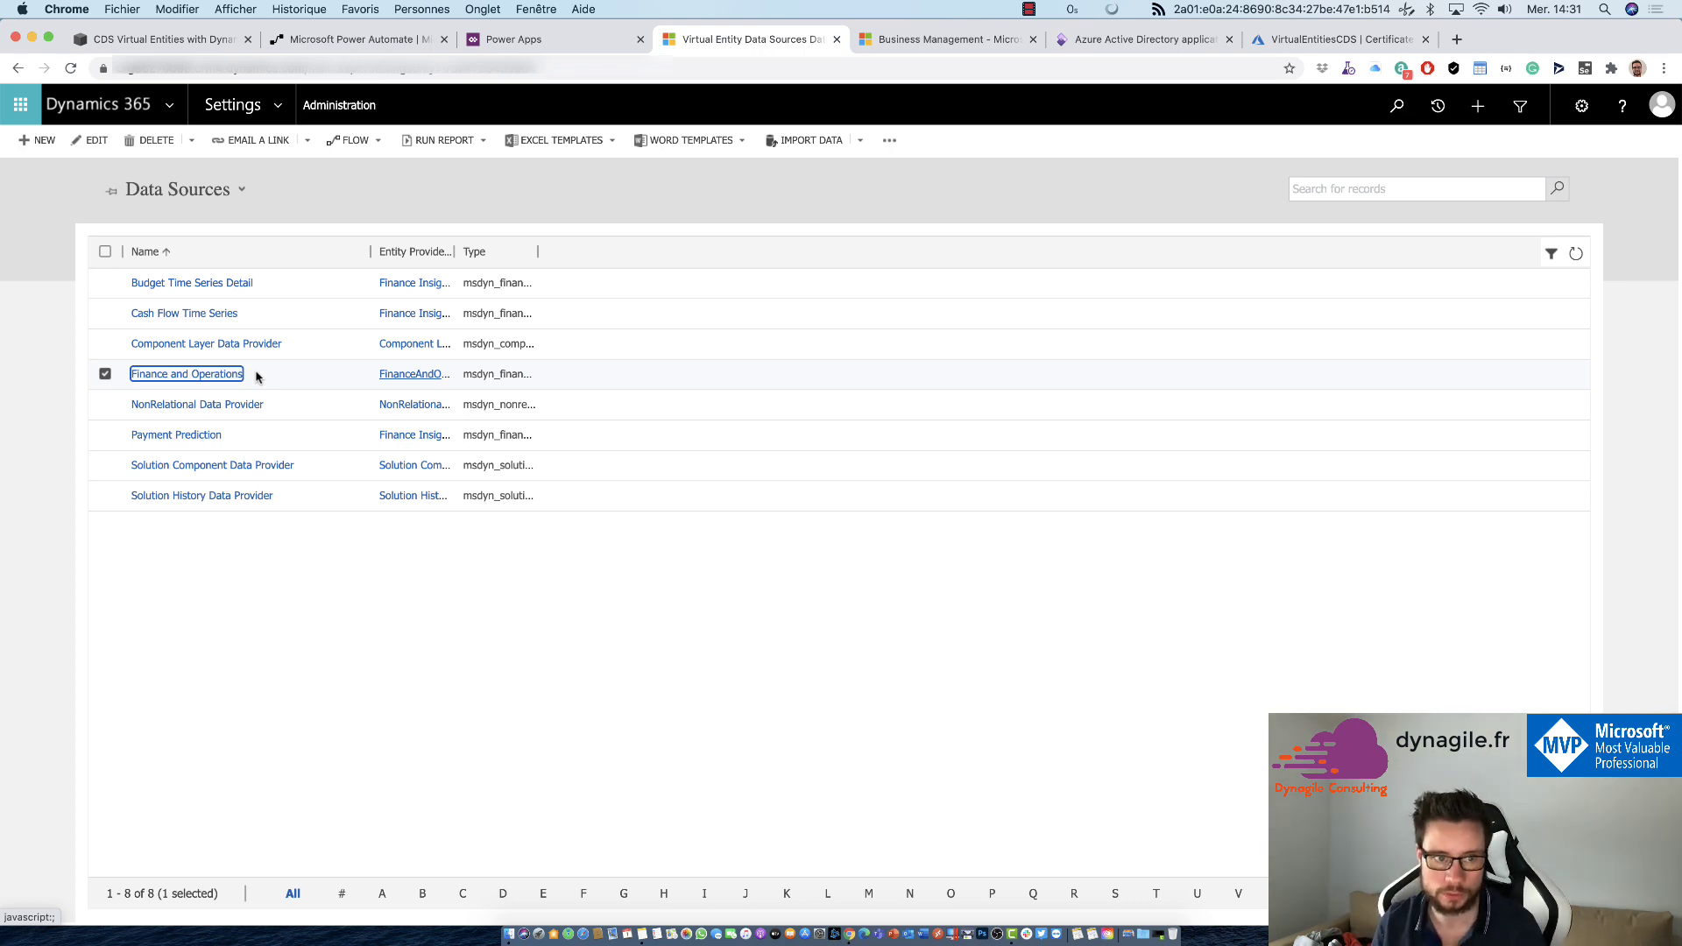
pyautogui.click(229, 375)
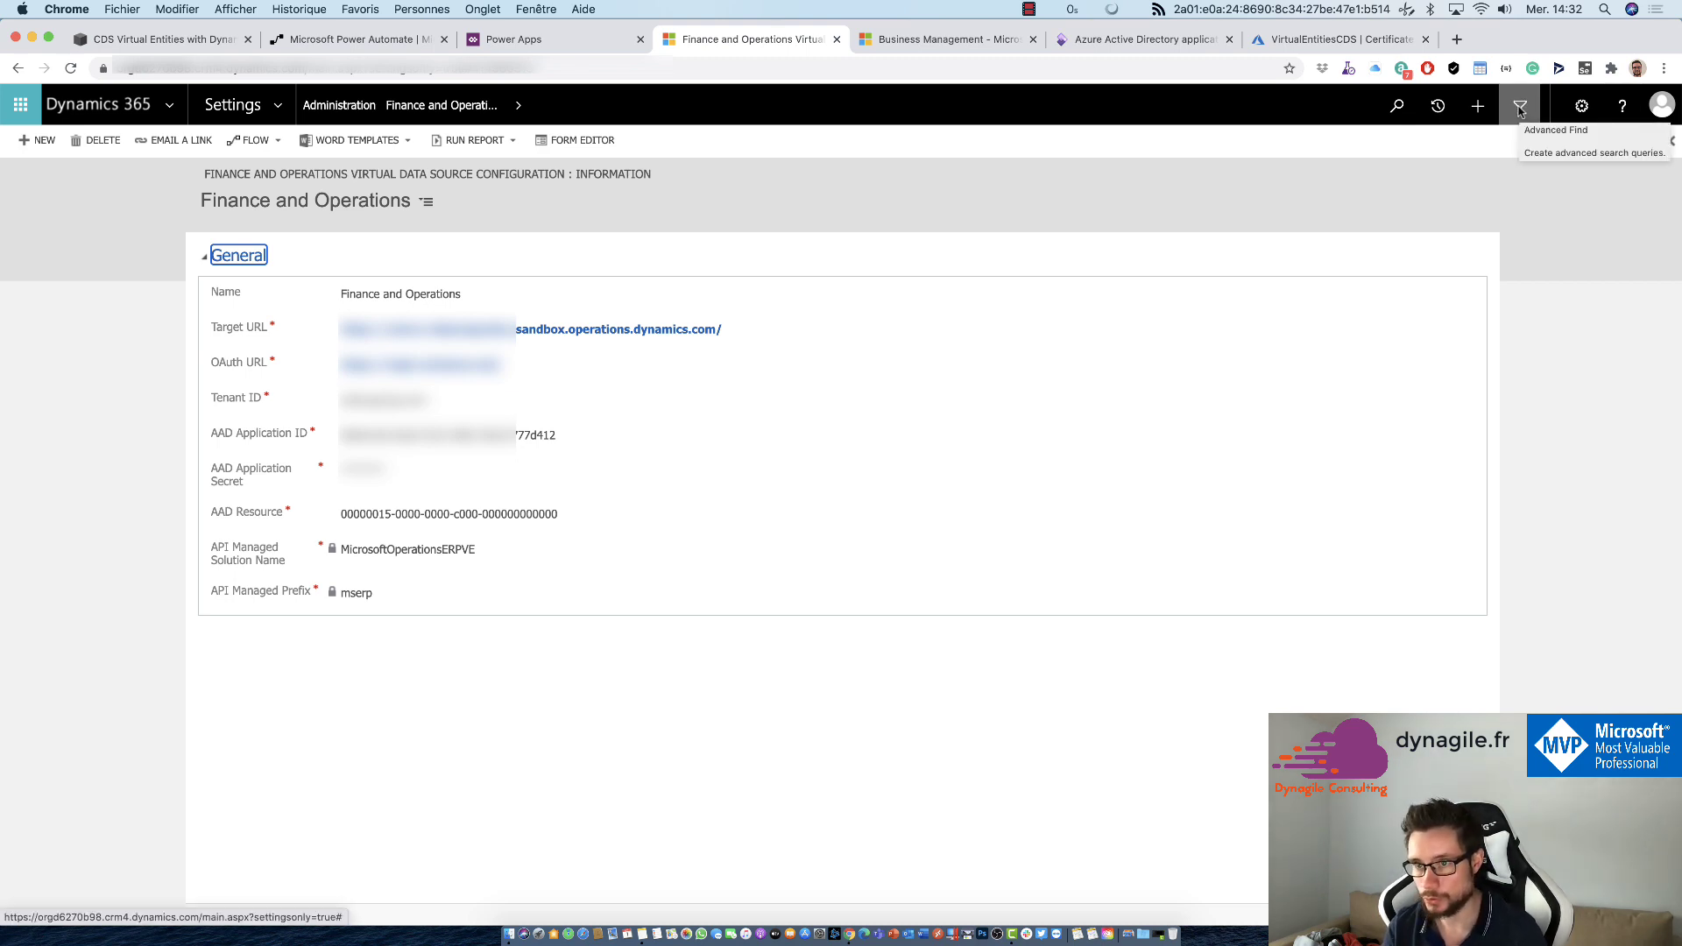
# Run an Advanced Find that lists the Available Finance and Operations Entities.
pyautogui.click(1521, 106)
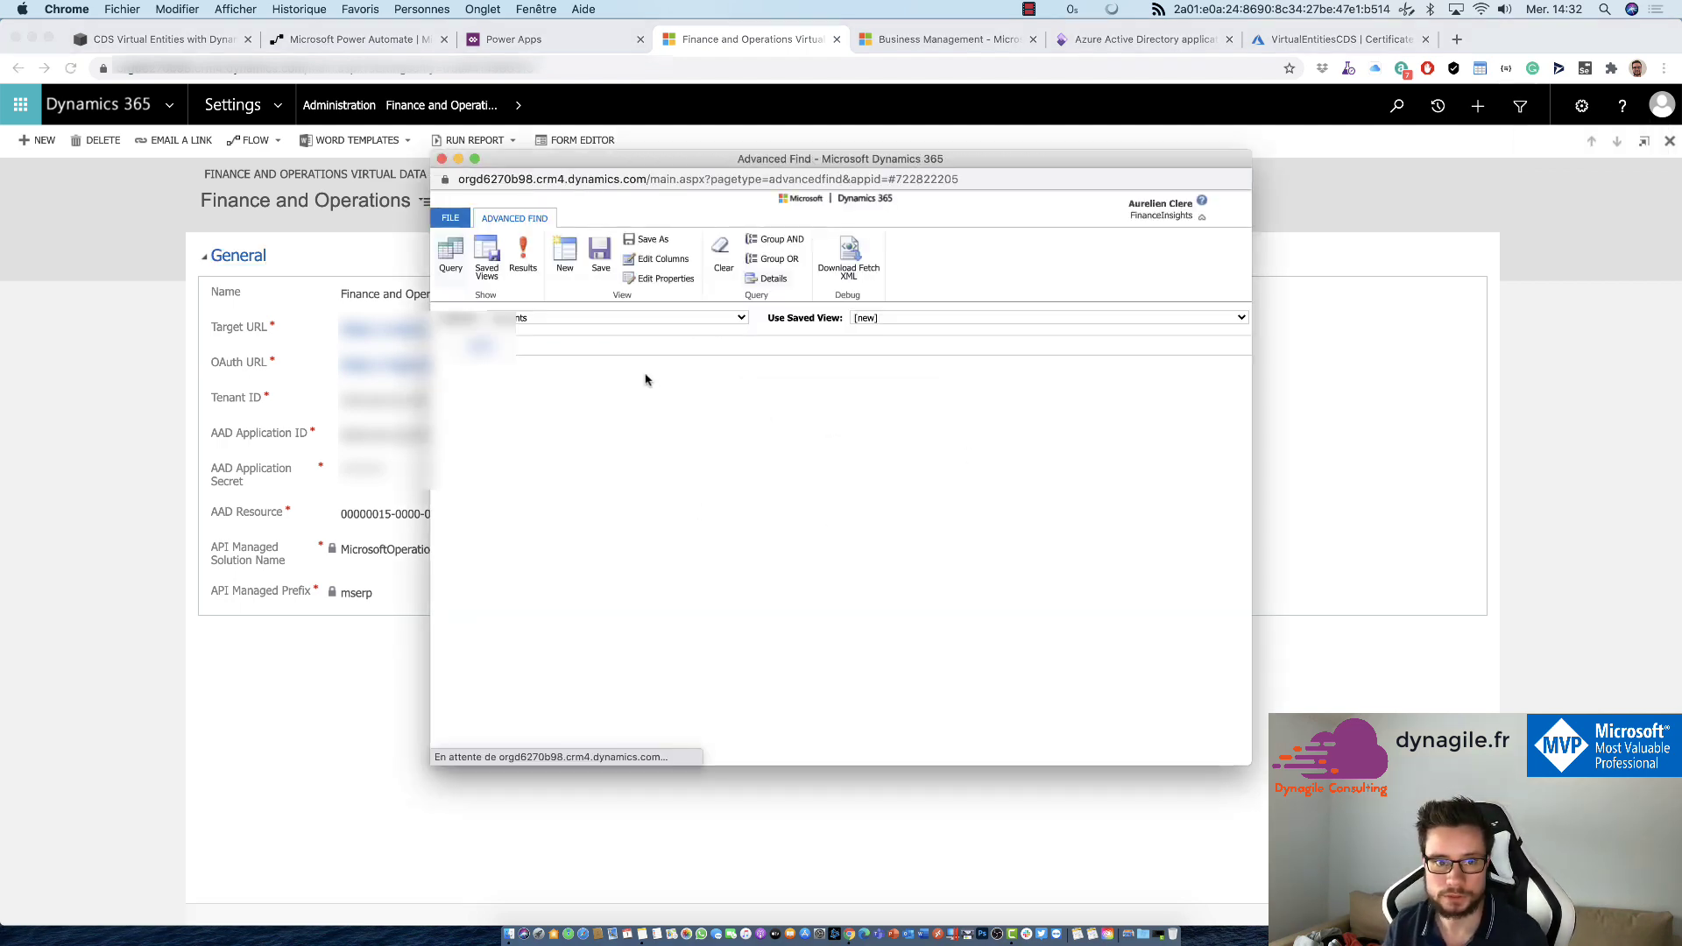
pyautogui.click(603, 321)
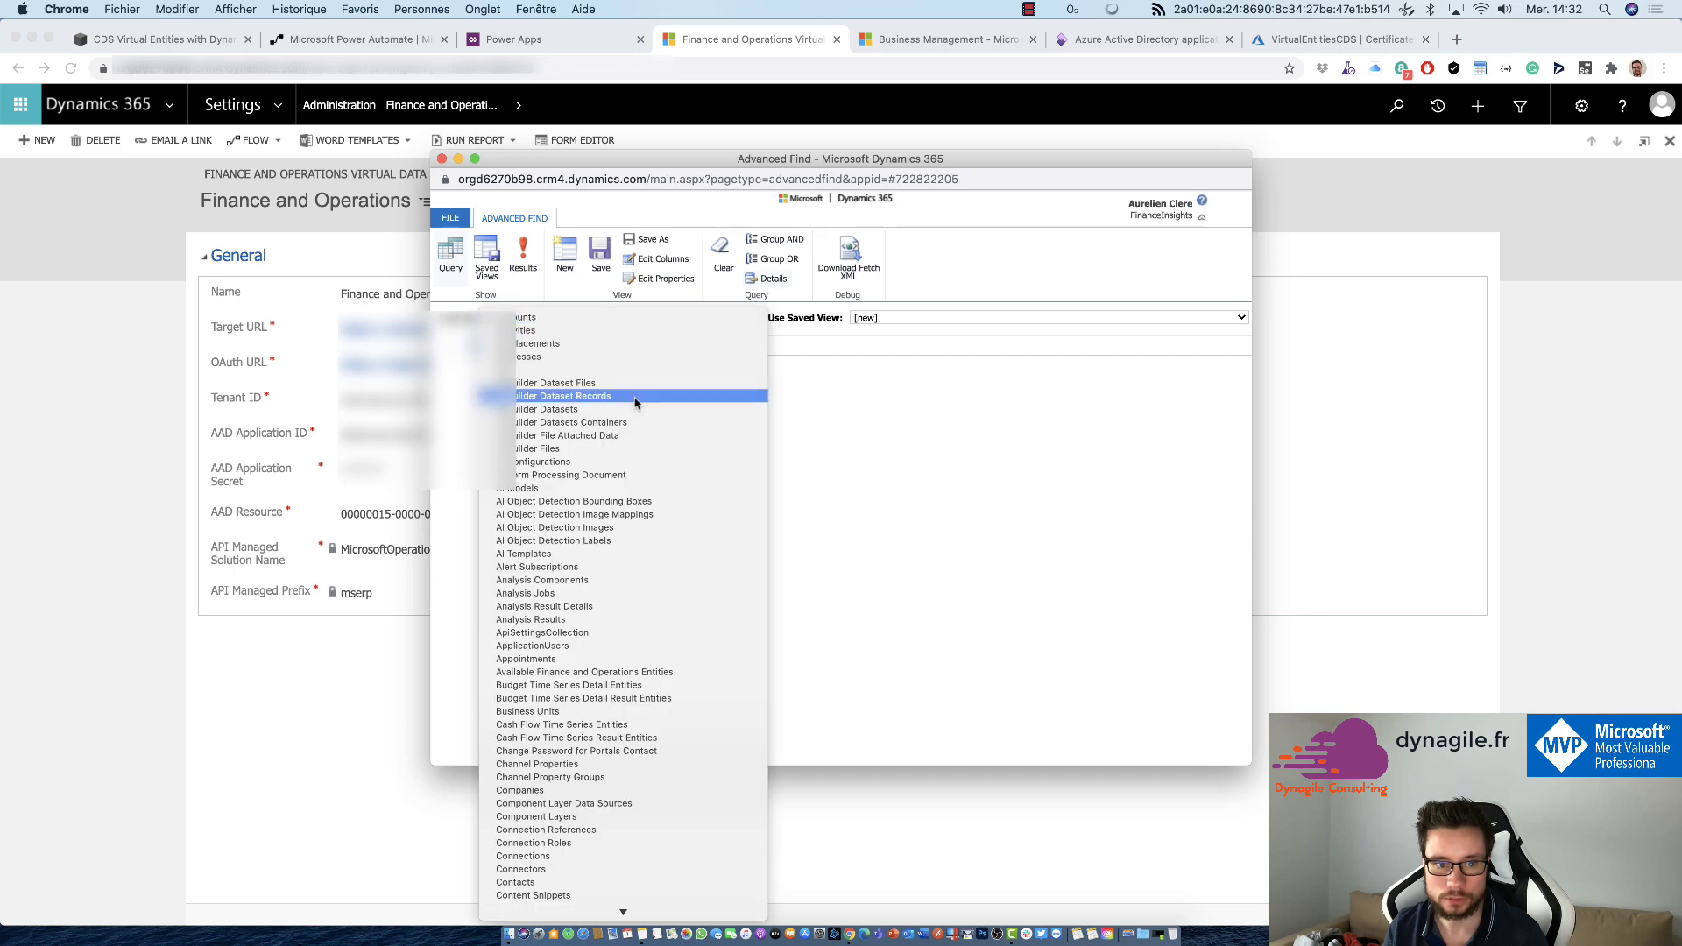
pyautogui.click(613, 673)
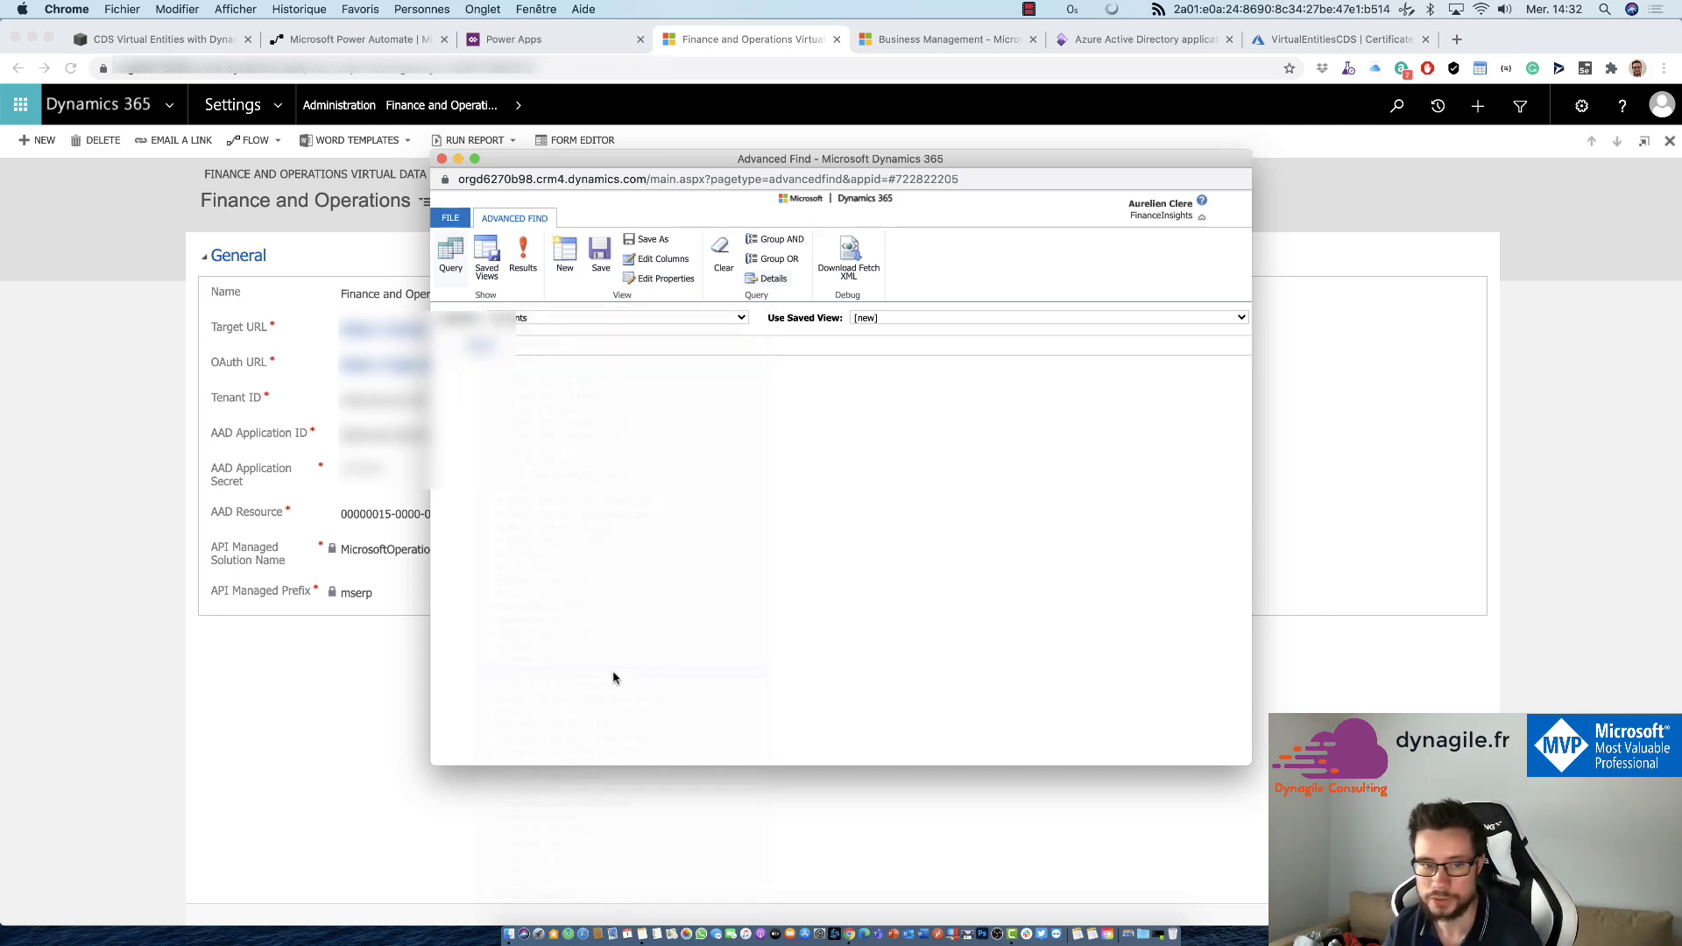
pyautogui.click(609, 330)
pyautogui.click(601, 322)
pyautogui.click(524, 267)
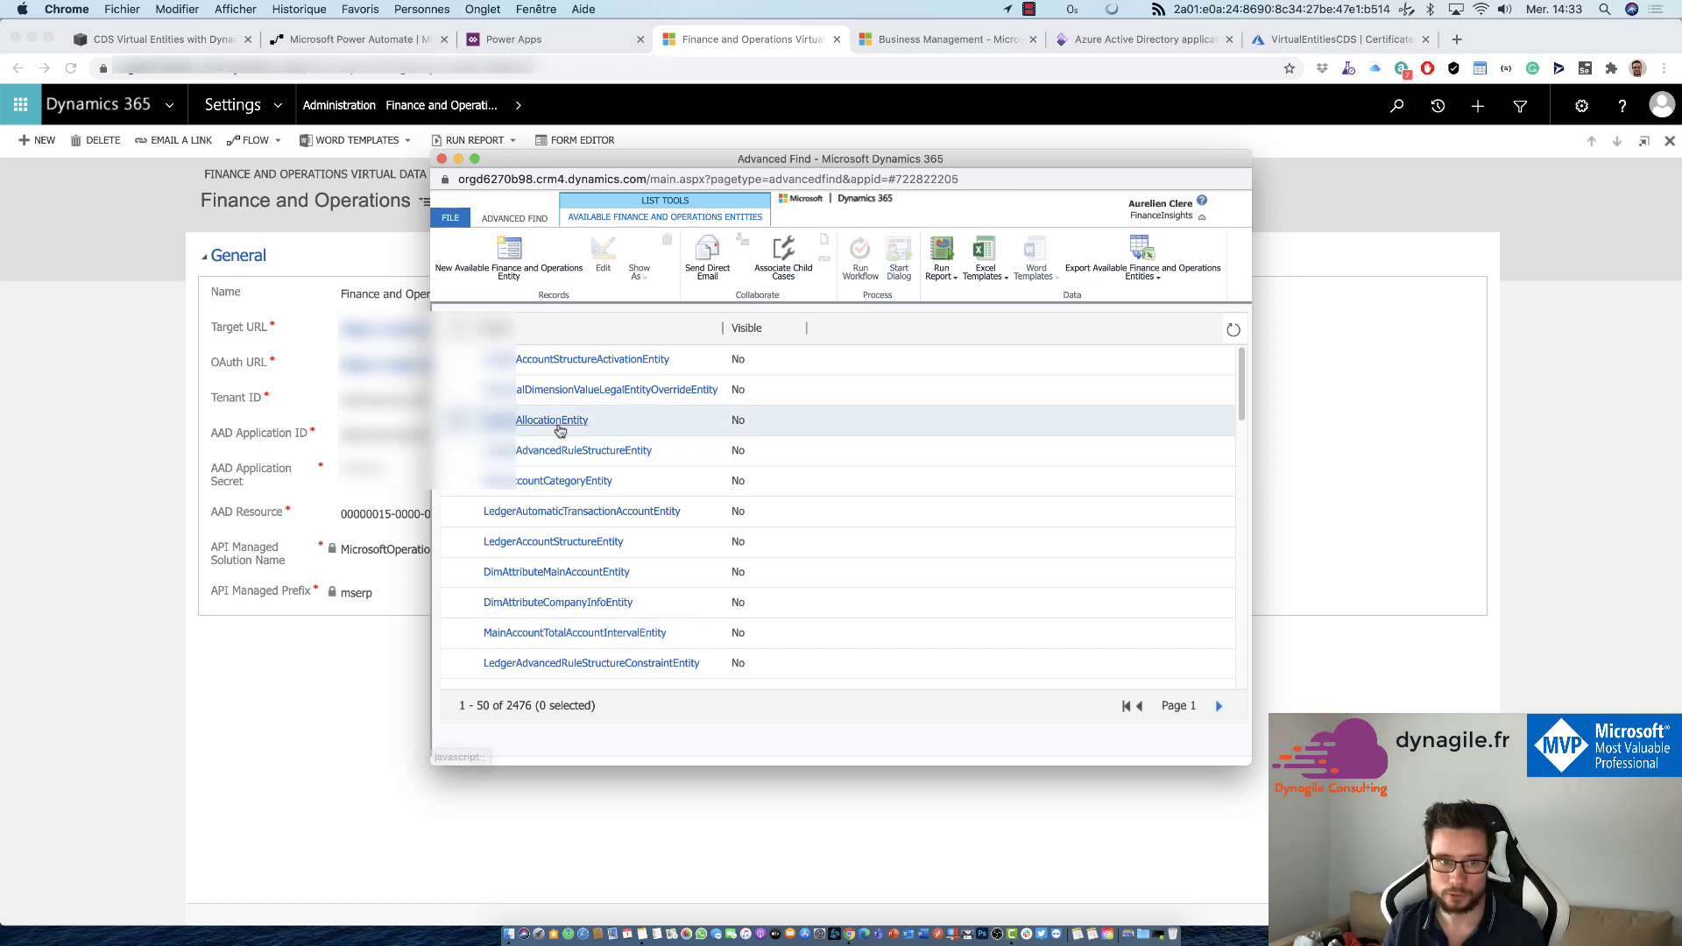
# Open the LedgerAccountStructureActivationEntity record, mark it as visible, save it and close its window.
pyautogui.click(539, 361)
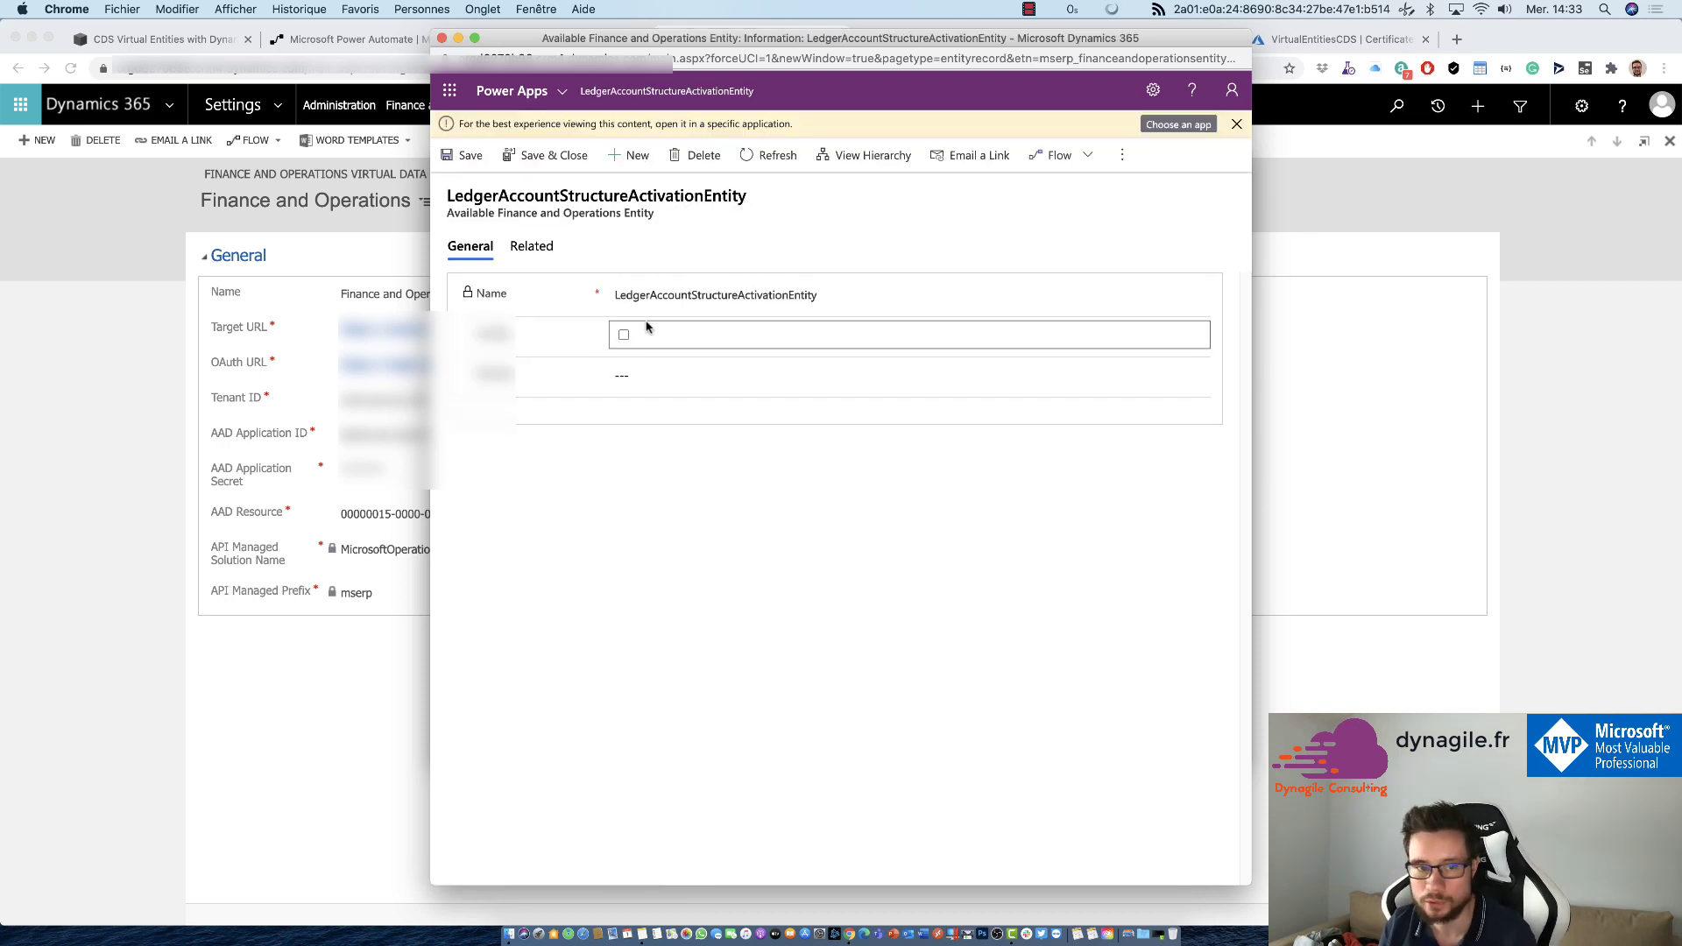
pyautogui.click(621, 333)
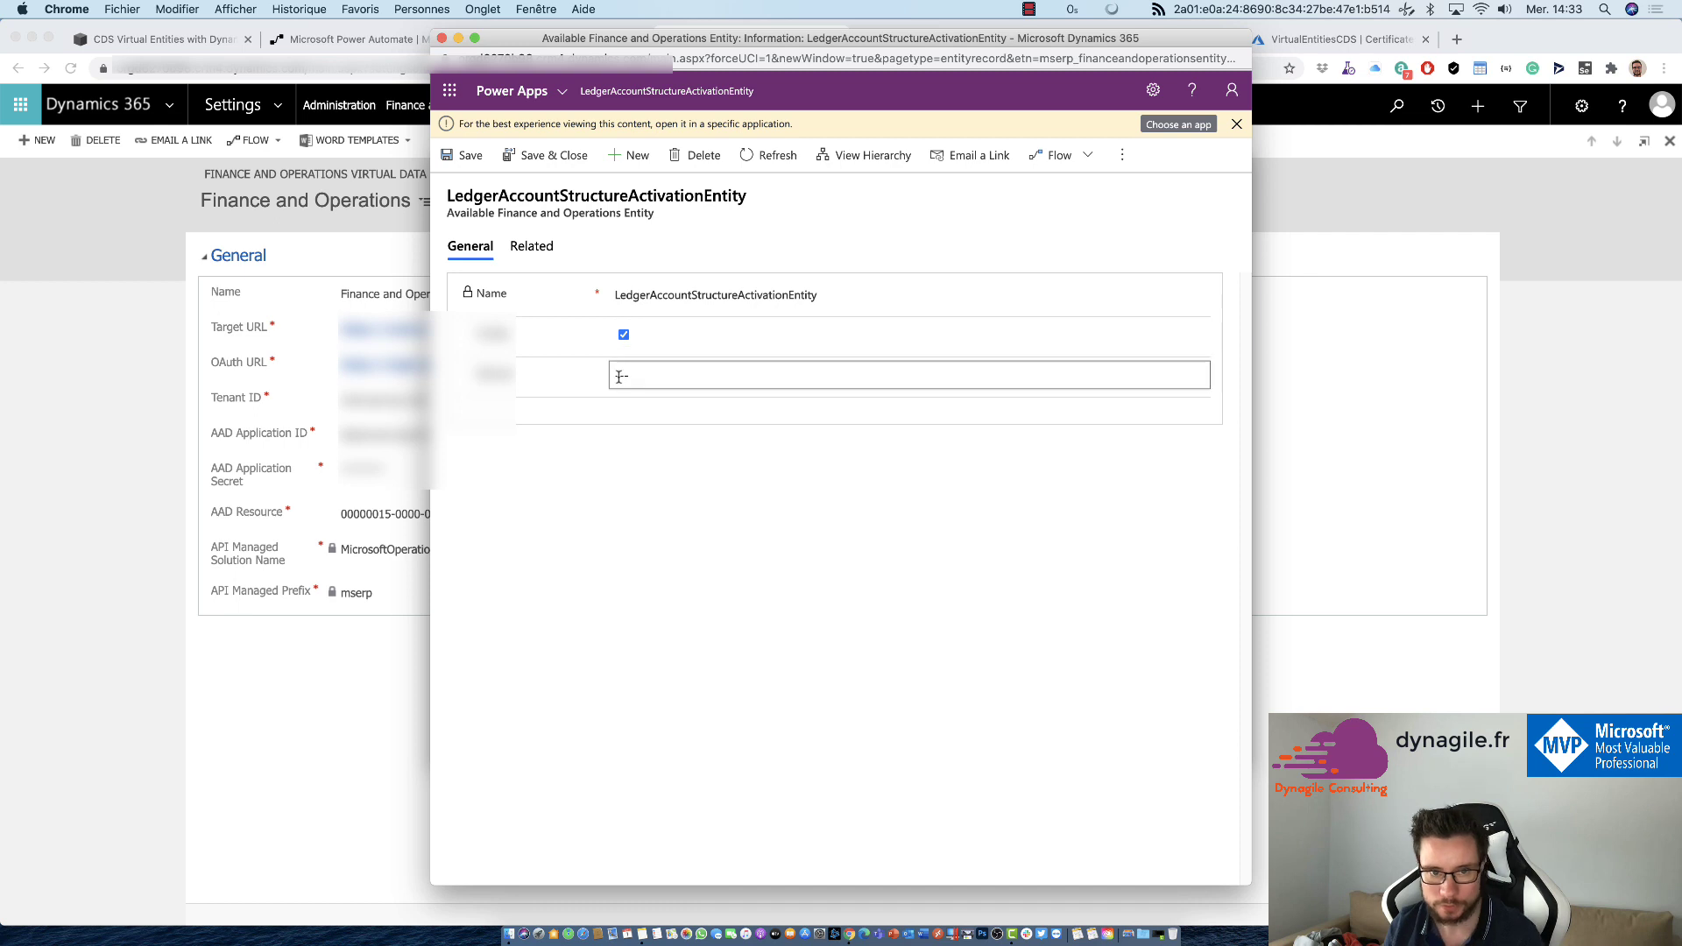
pyautogui.click(470, 156)
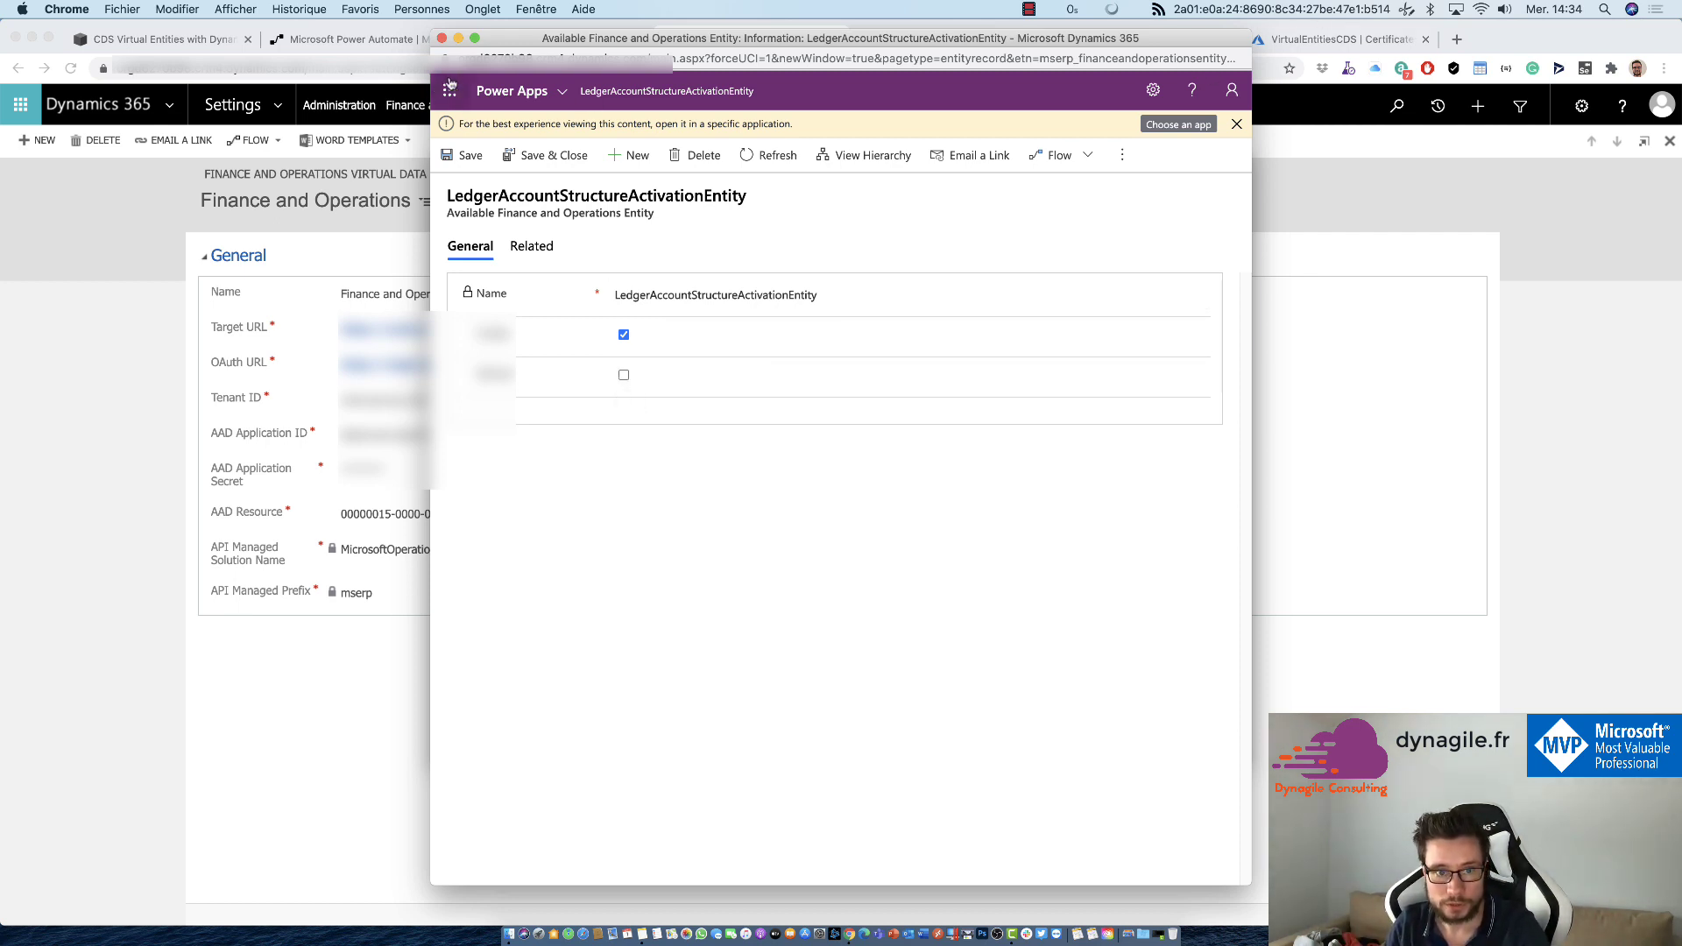
pyautogui.click(442, 39)
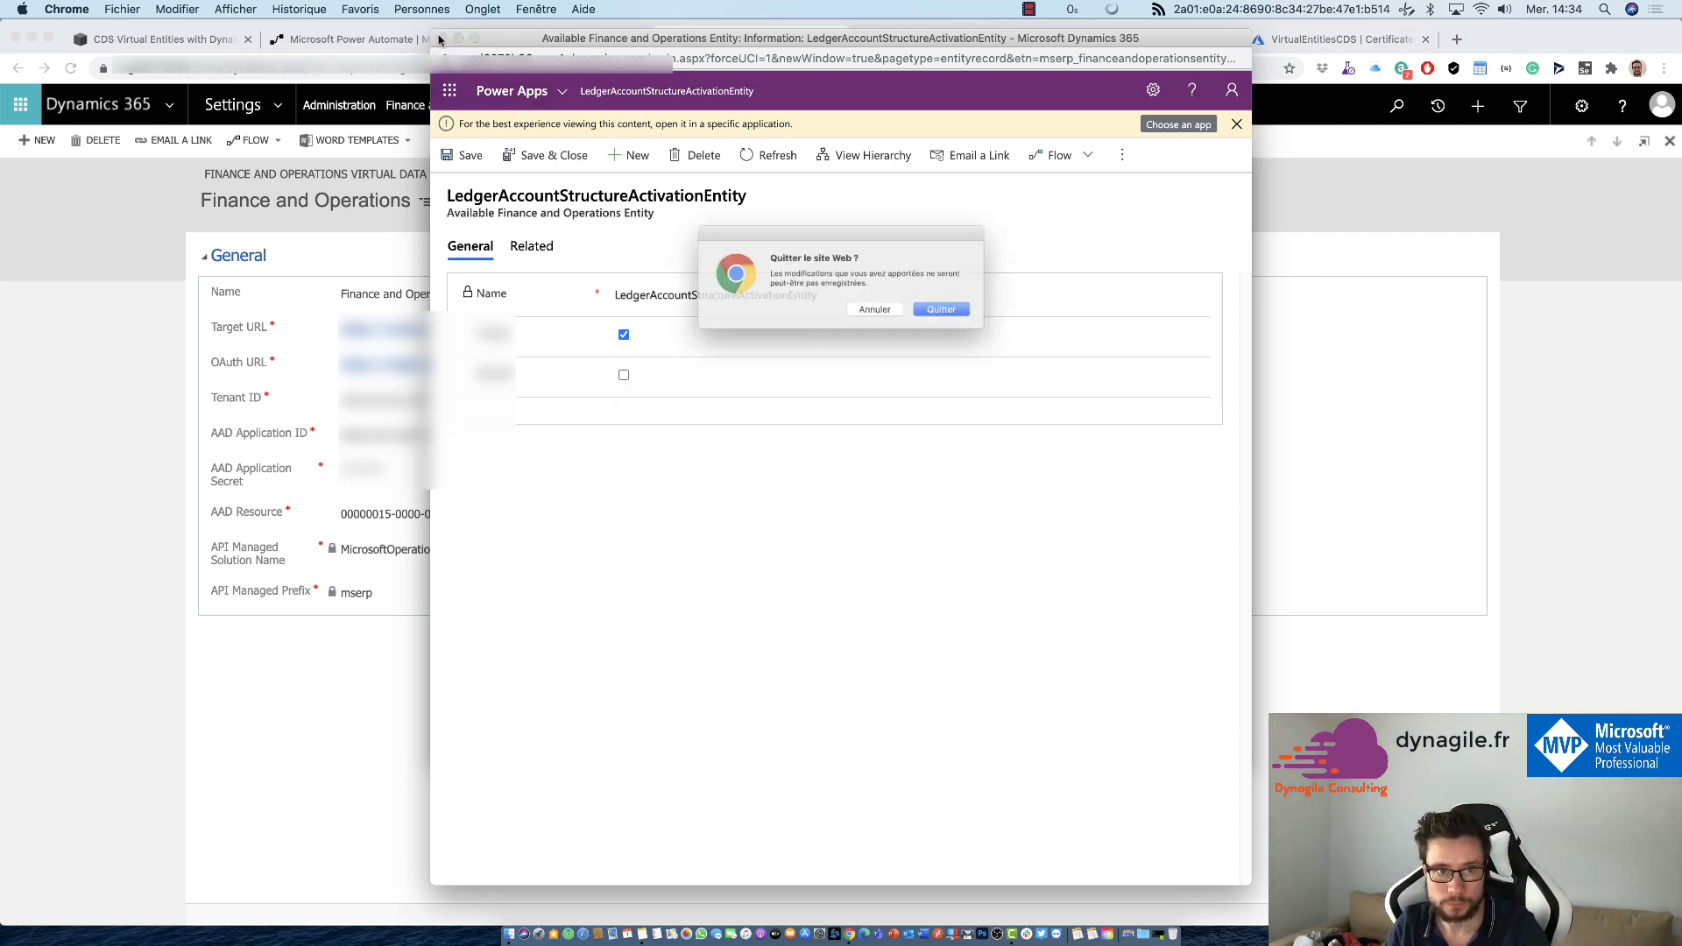
pyautogui.click(962, 316)
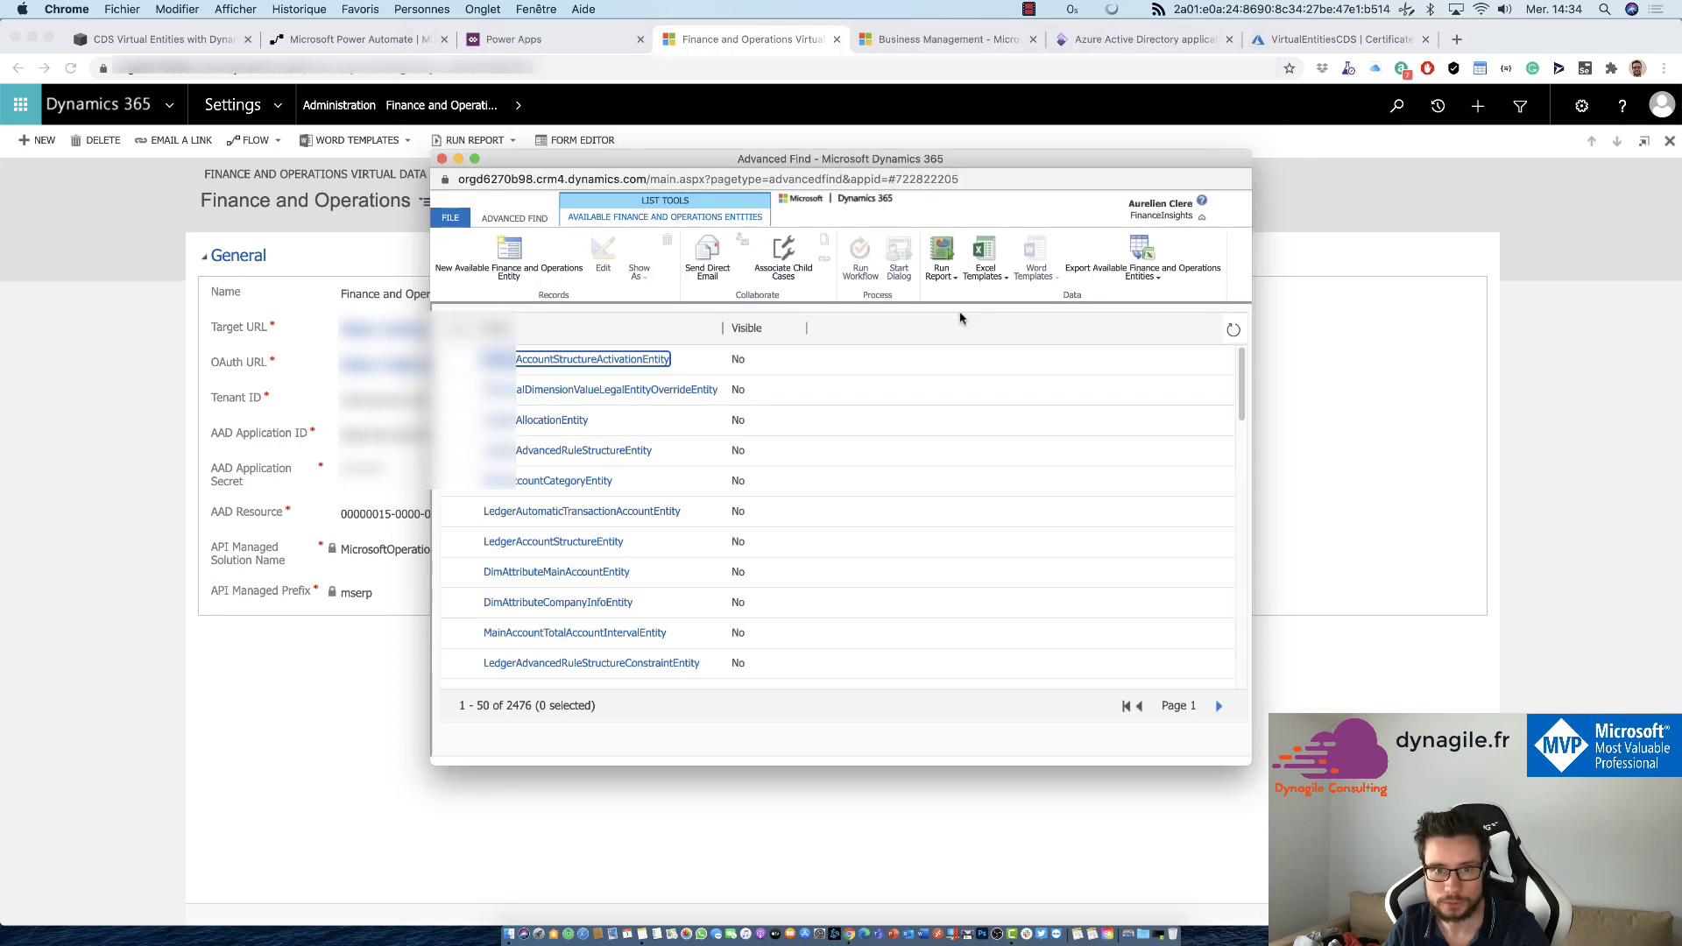
# Start a fresh Advanced Find, browse the entity list for the mserp virtual entities and choose Account structure activation (mserp).
pyautogui.click(525, 220)
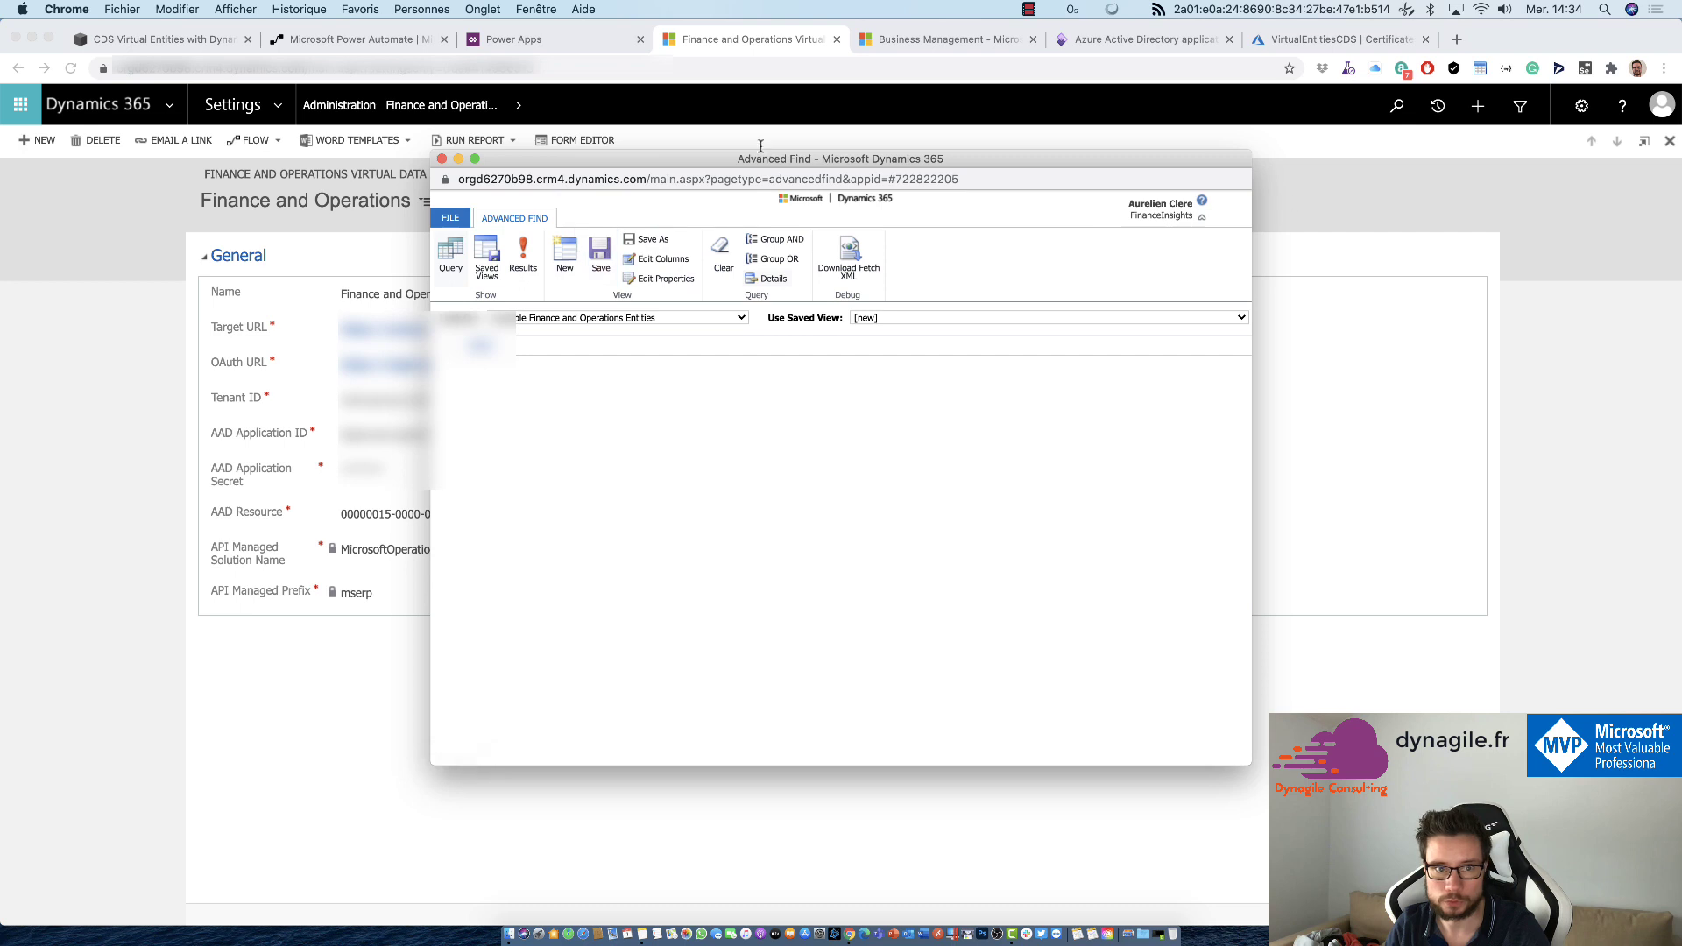
pyautogui.click(442, 158)
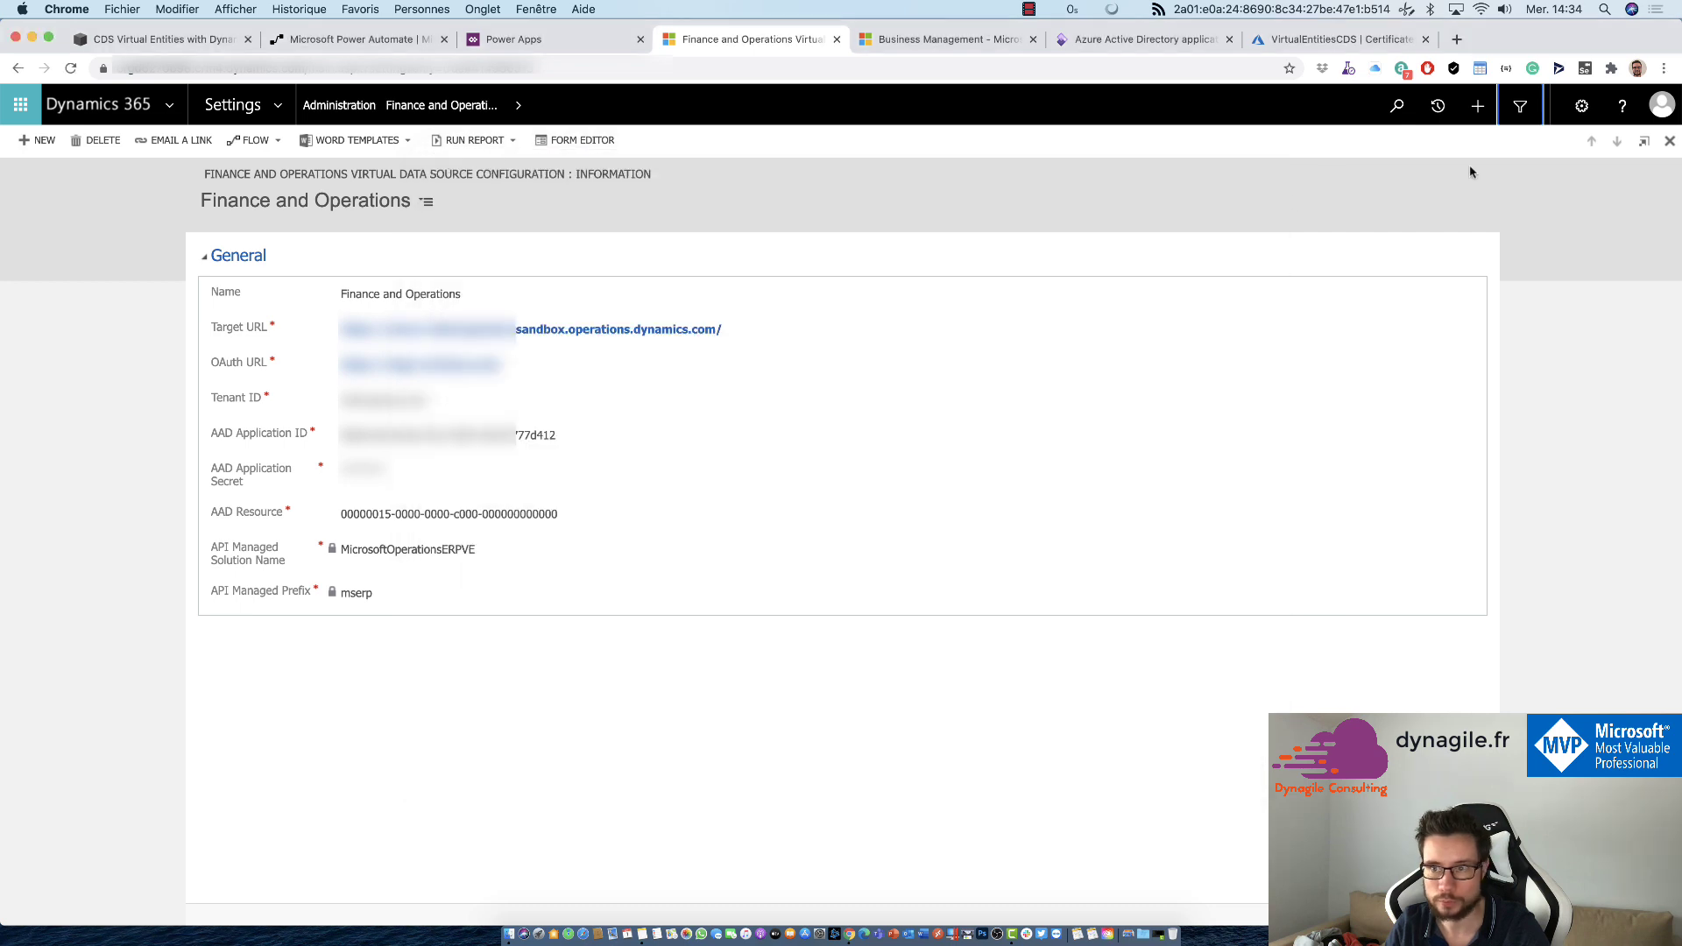
pyautogui.click(1520, 106)
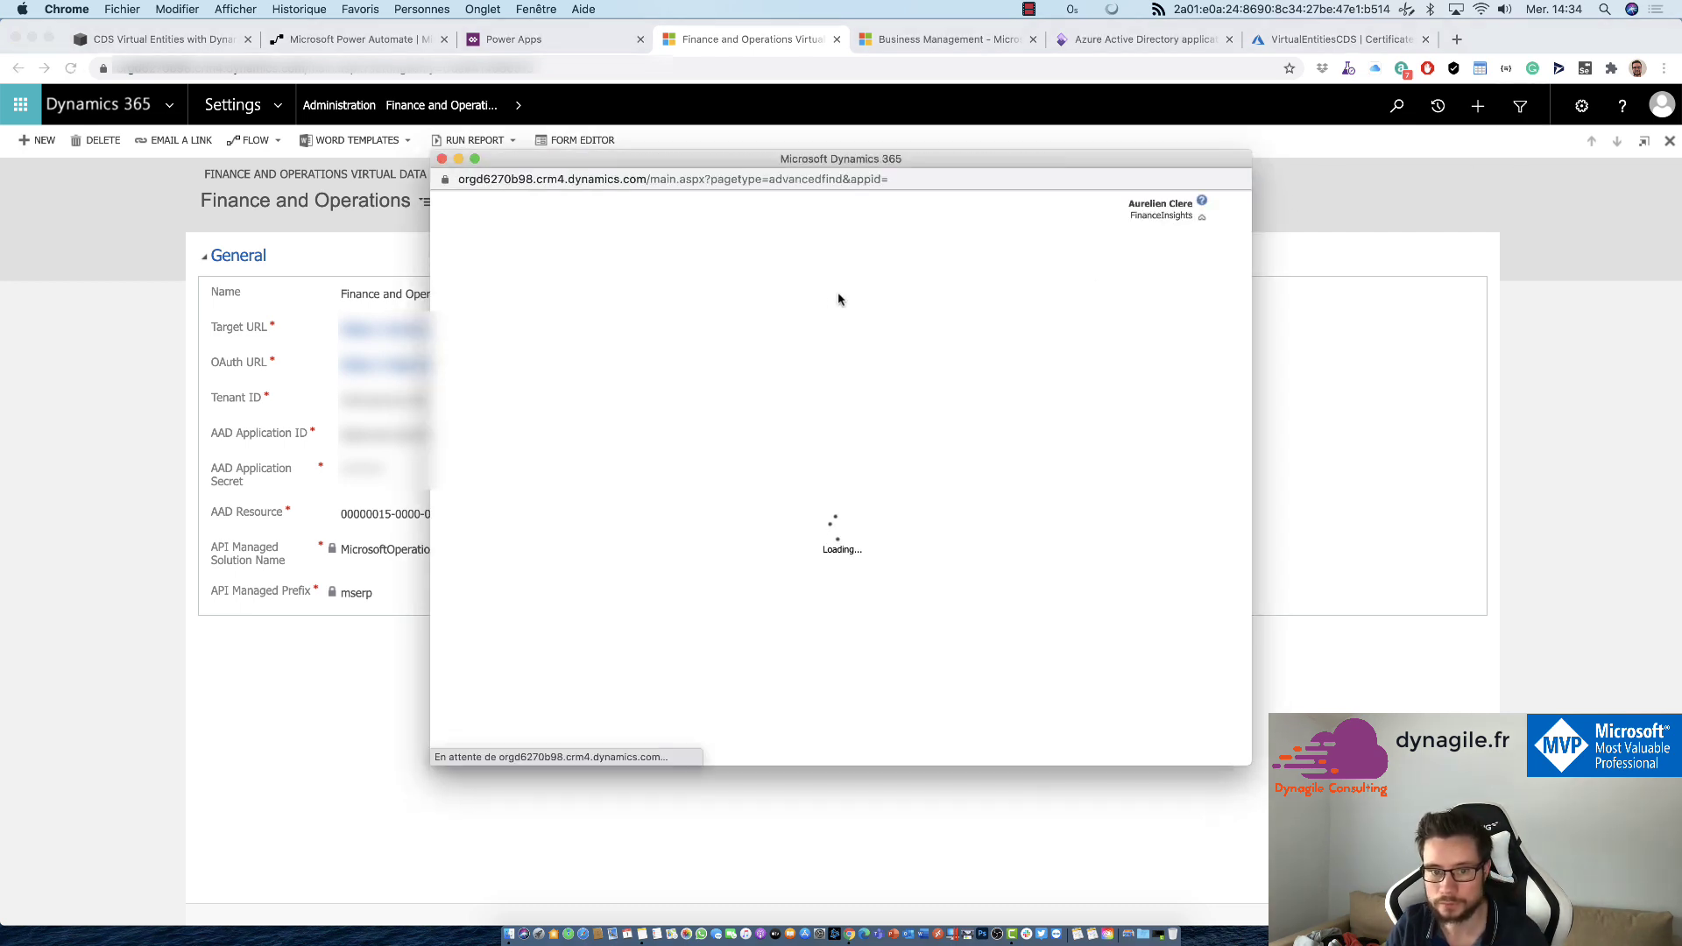
pyautogui.click(669, 318)
pyautogui.scroll(-10, 611, 547)
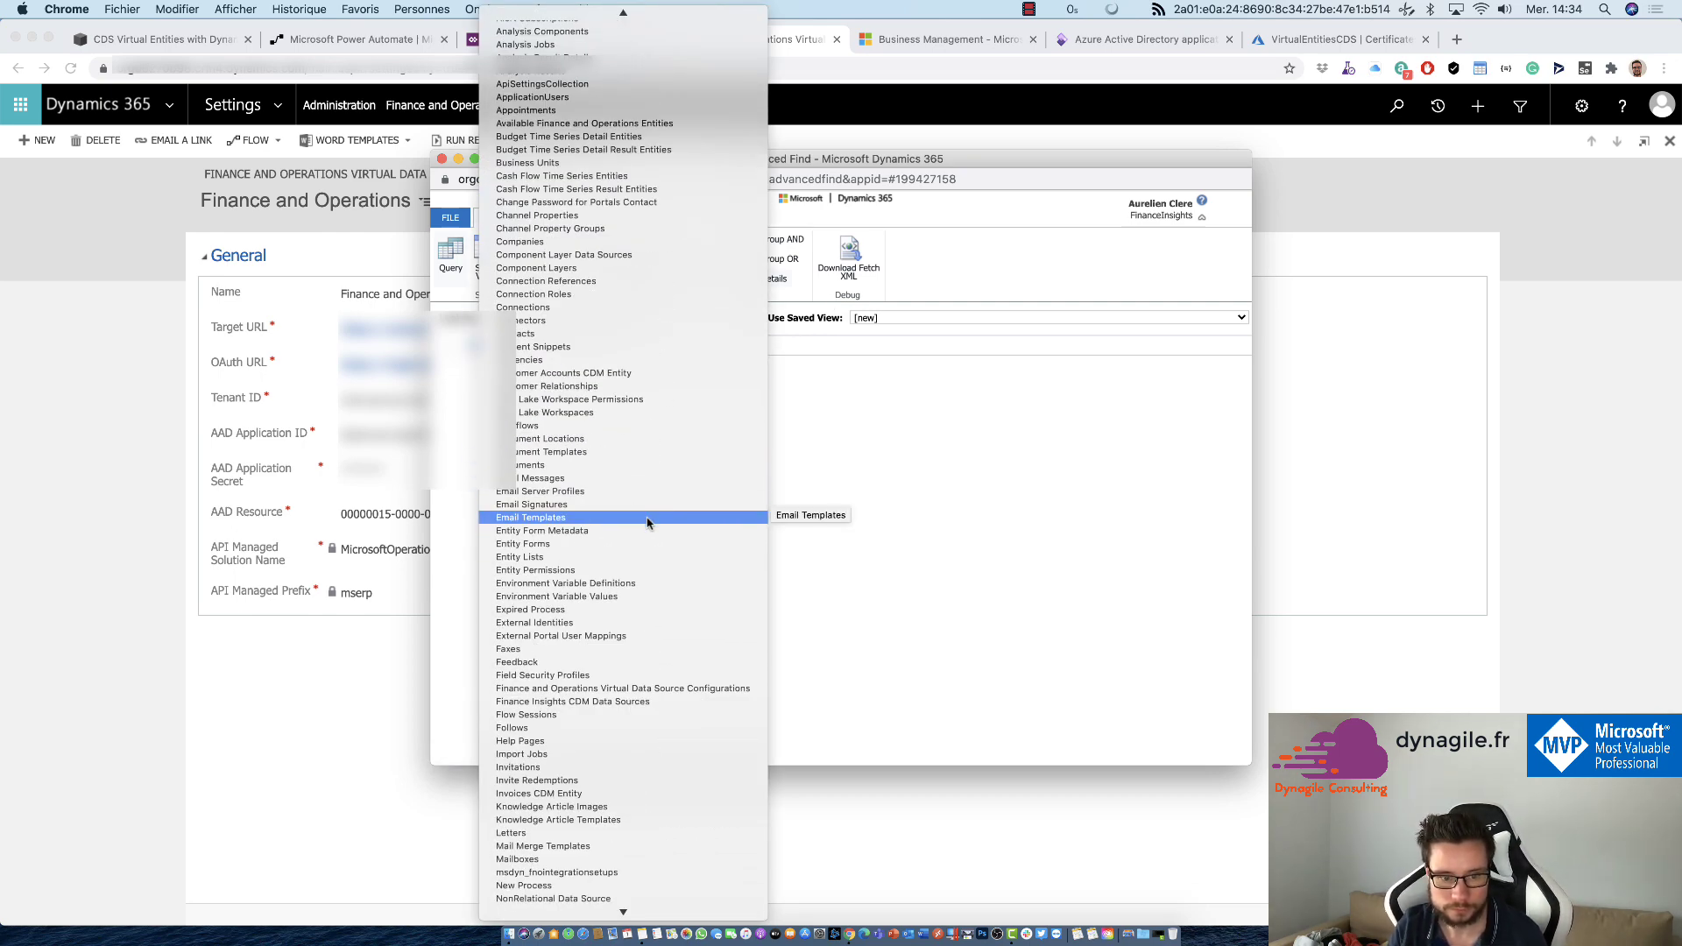
pyautogui.scroll(-20, 653, 544)
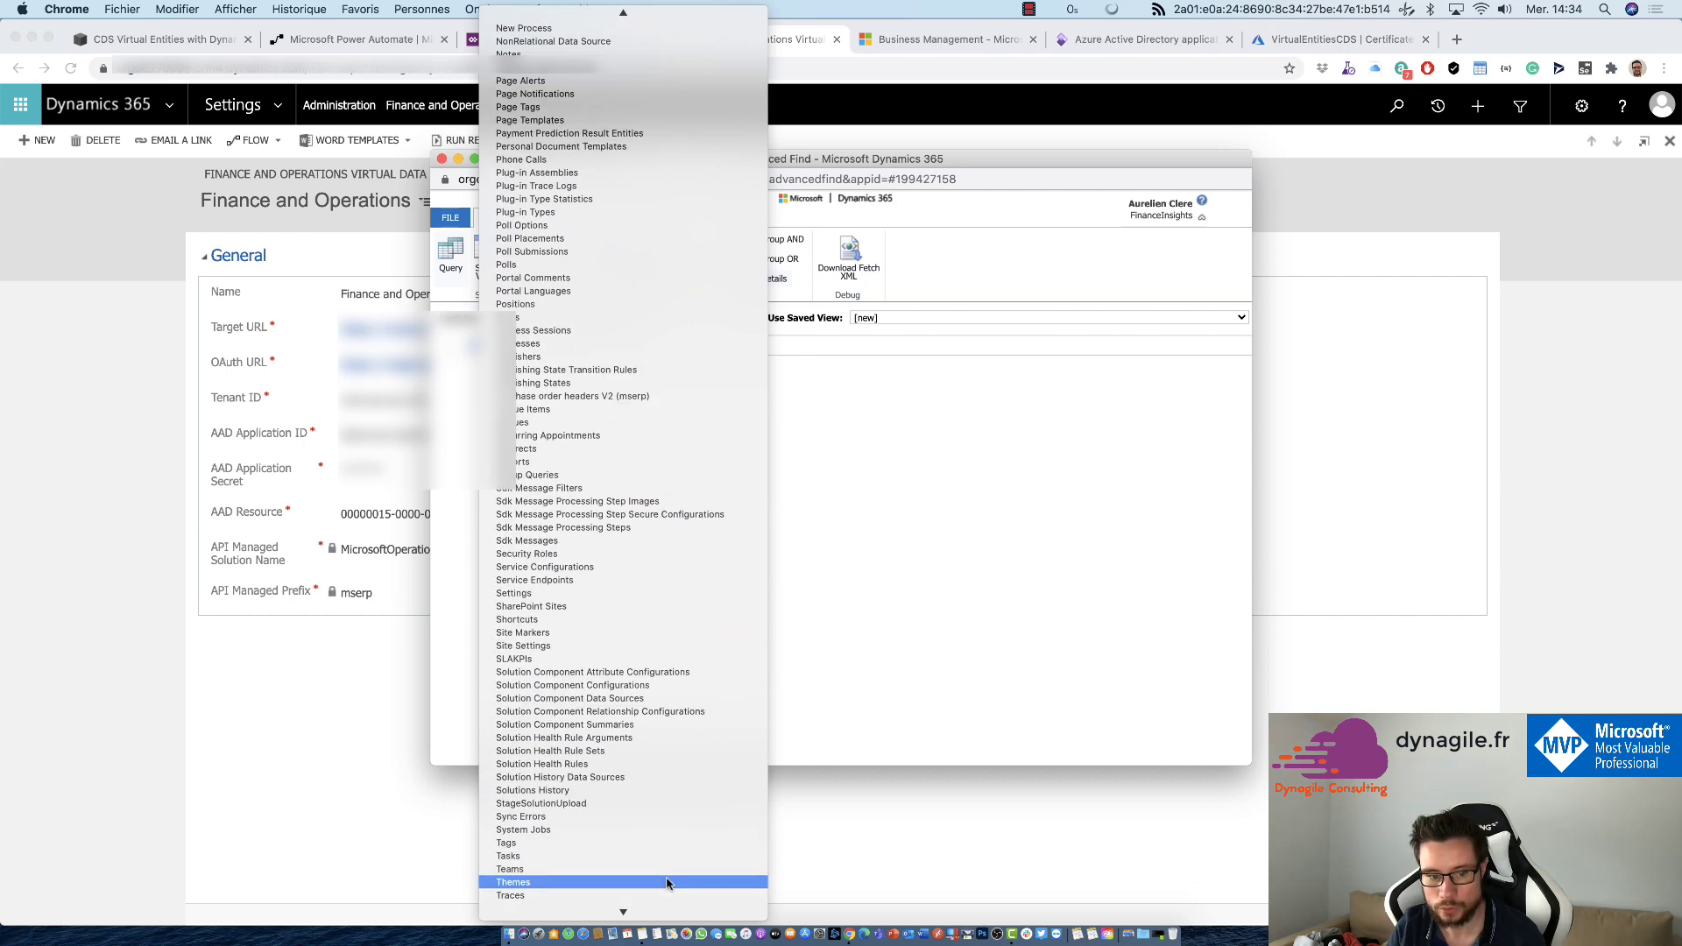
pyautogui.scroll(-10, 667, 881)
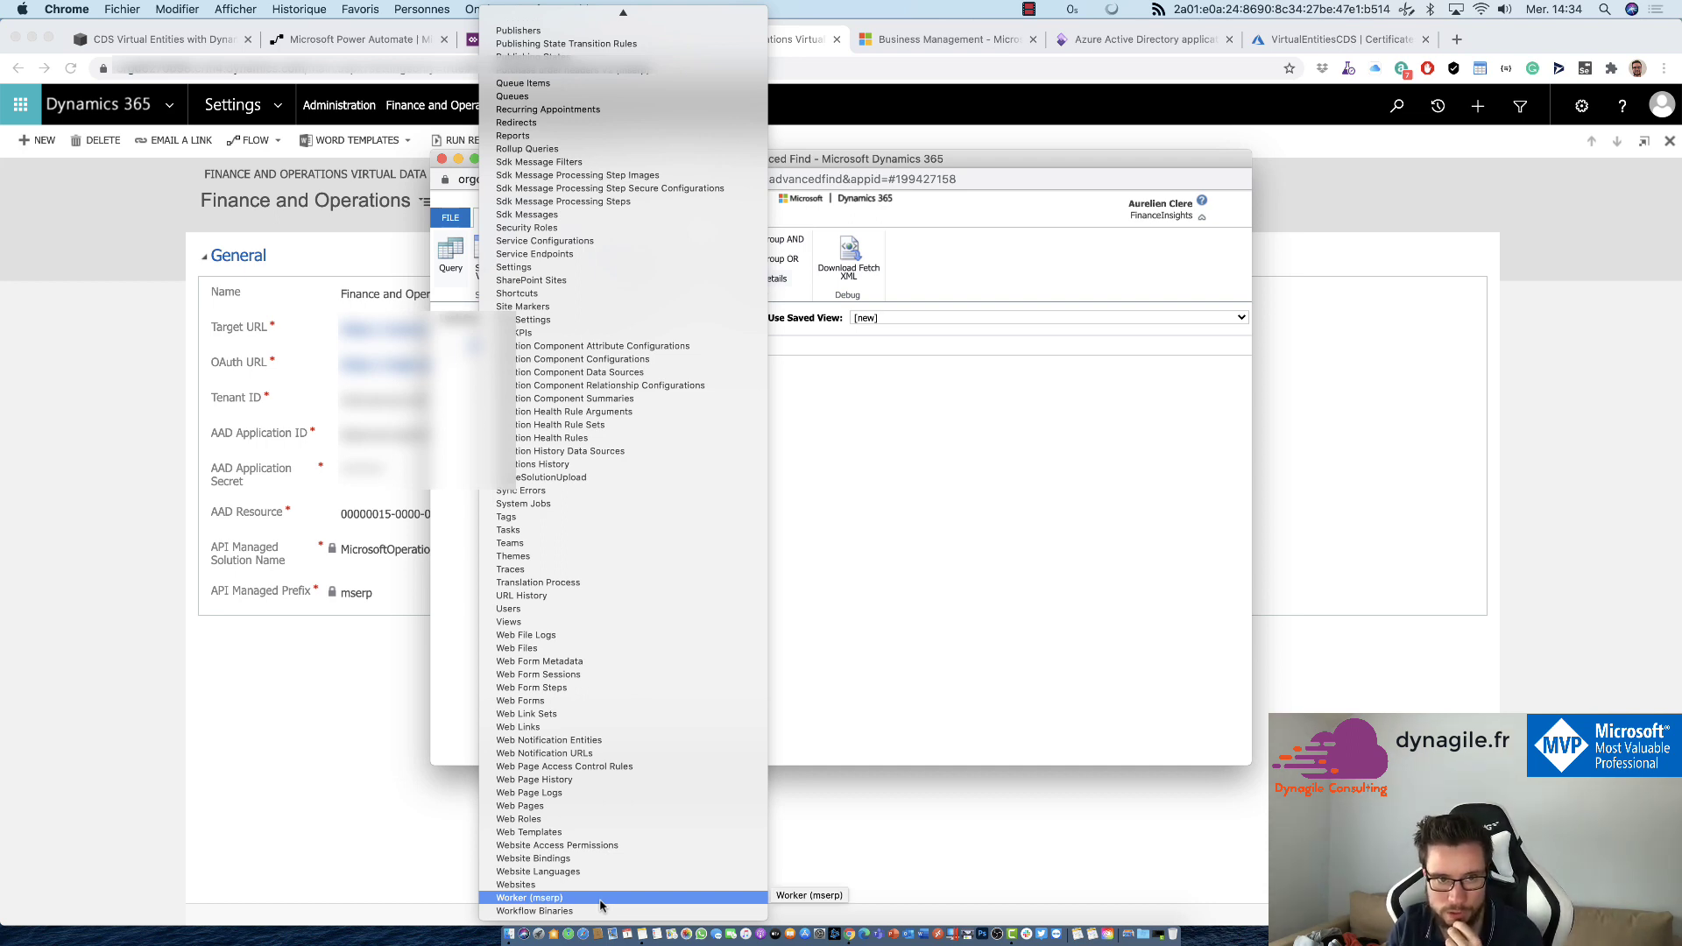
pyautogui.scroll(15, 650, 539)
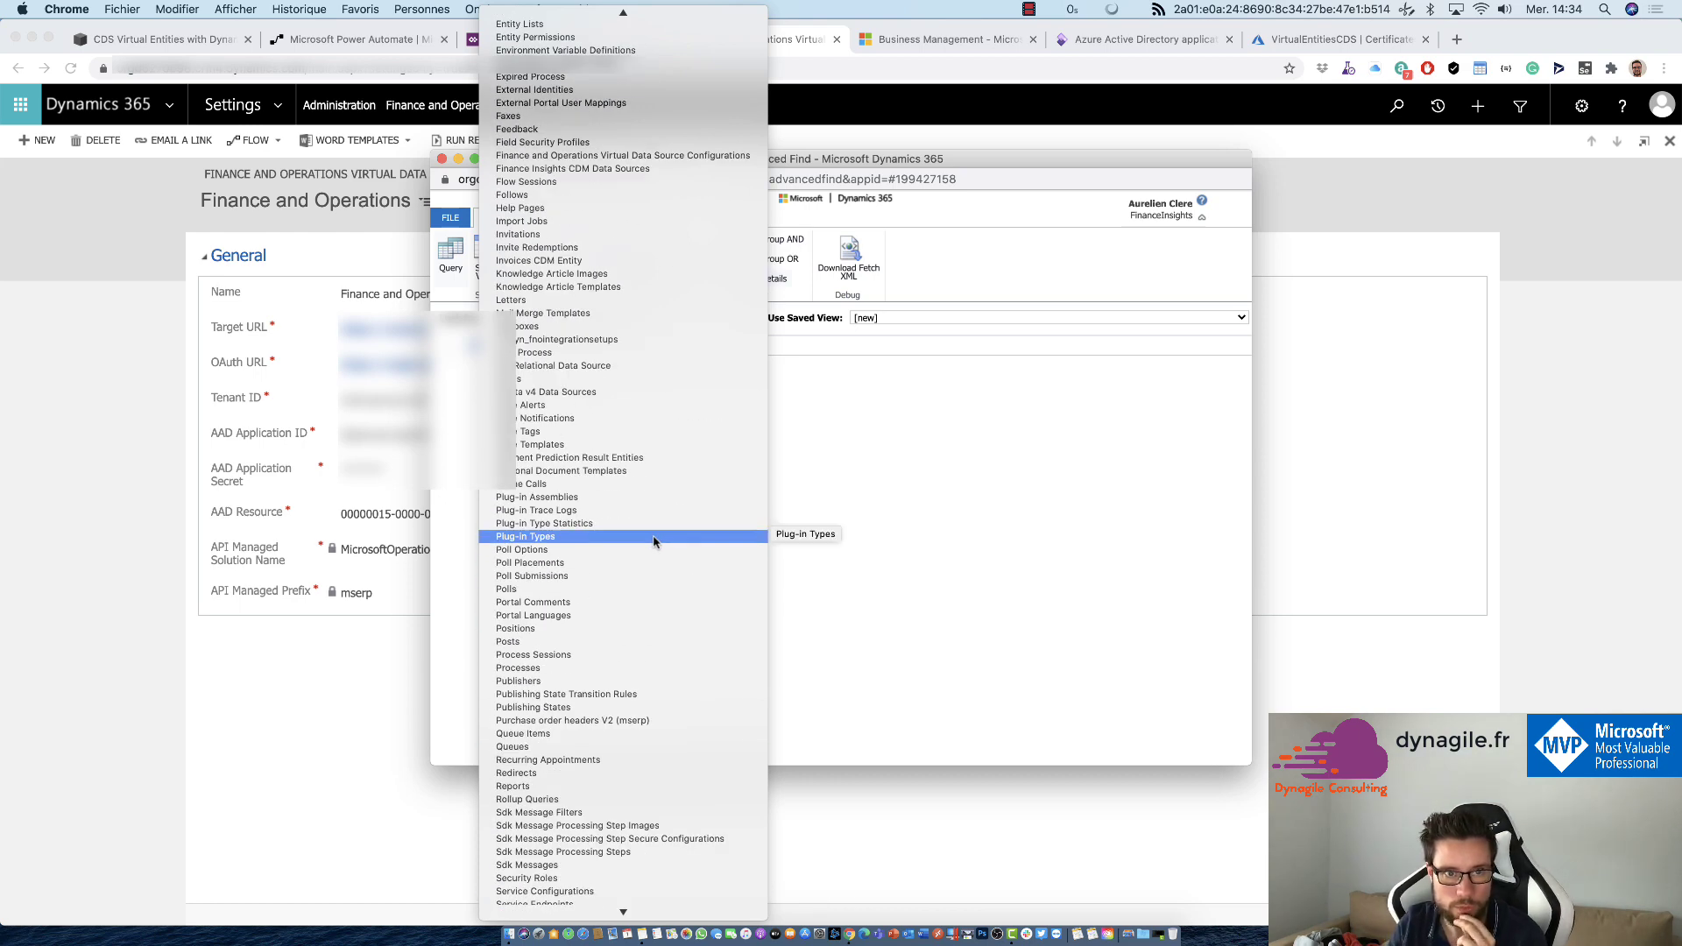
pyautogui.scroll(18, 650, 639)
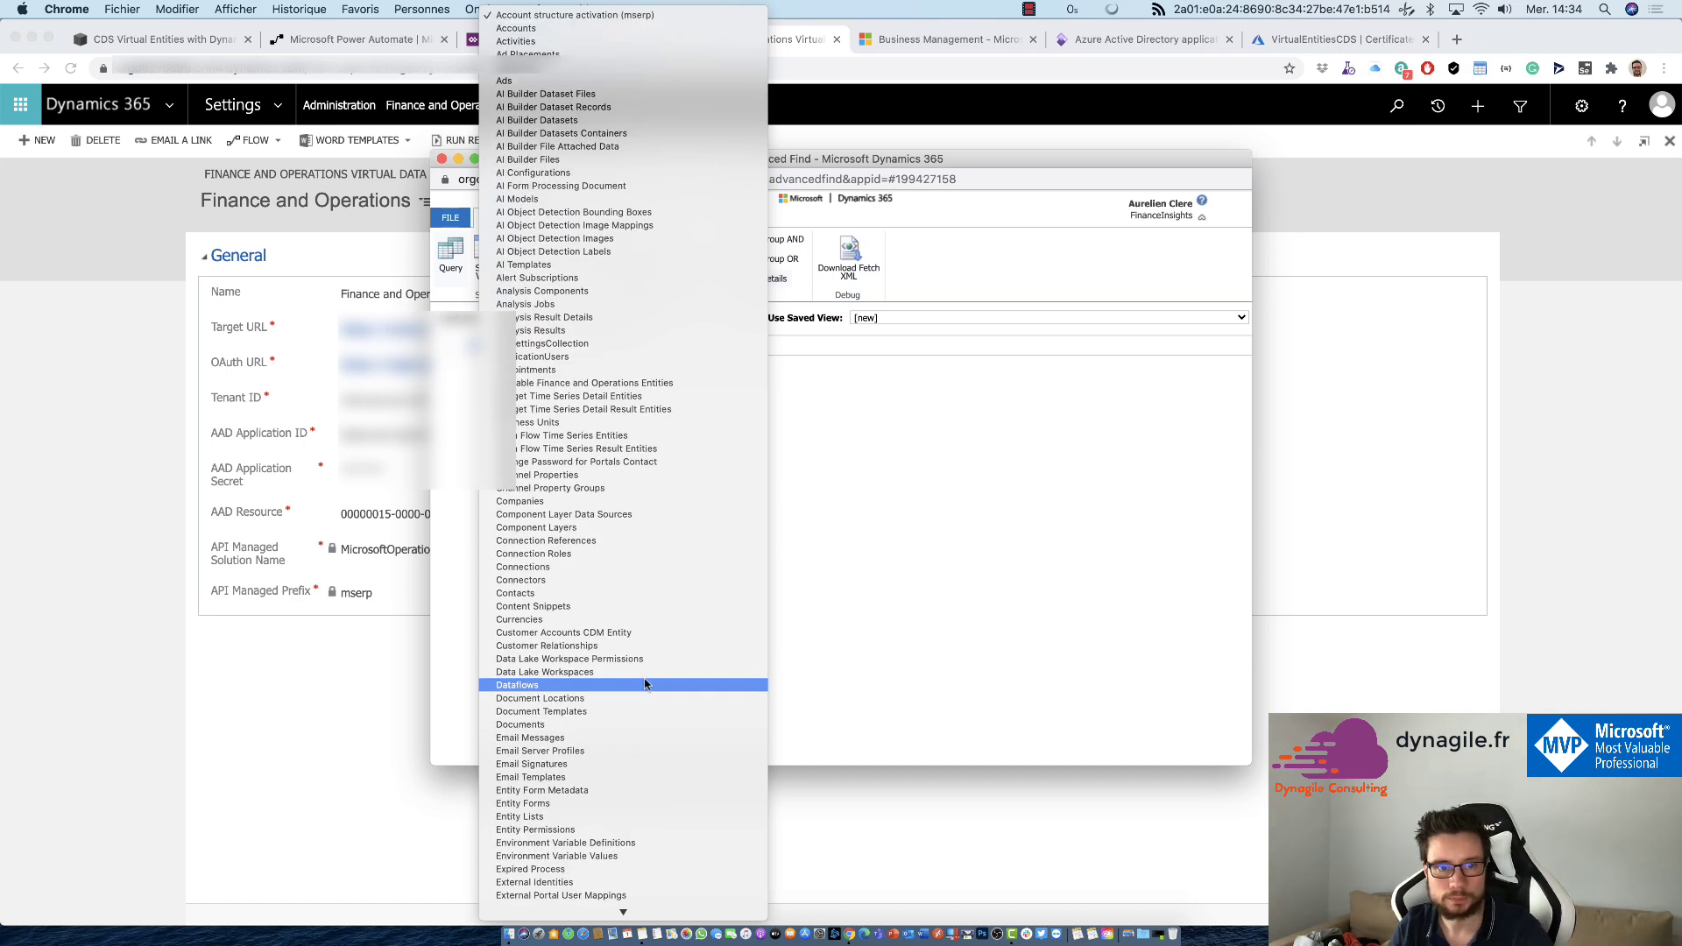
pyautogui.click(694, 19)
pyautogui.click(543, 321)
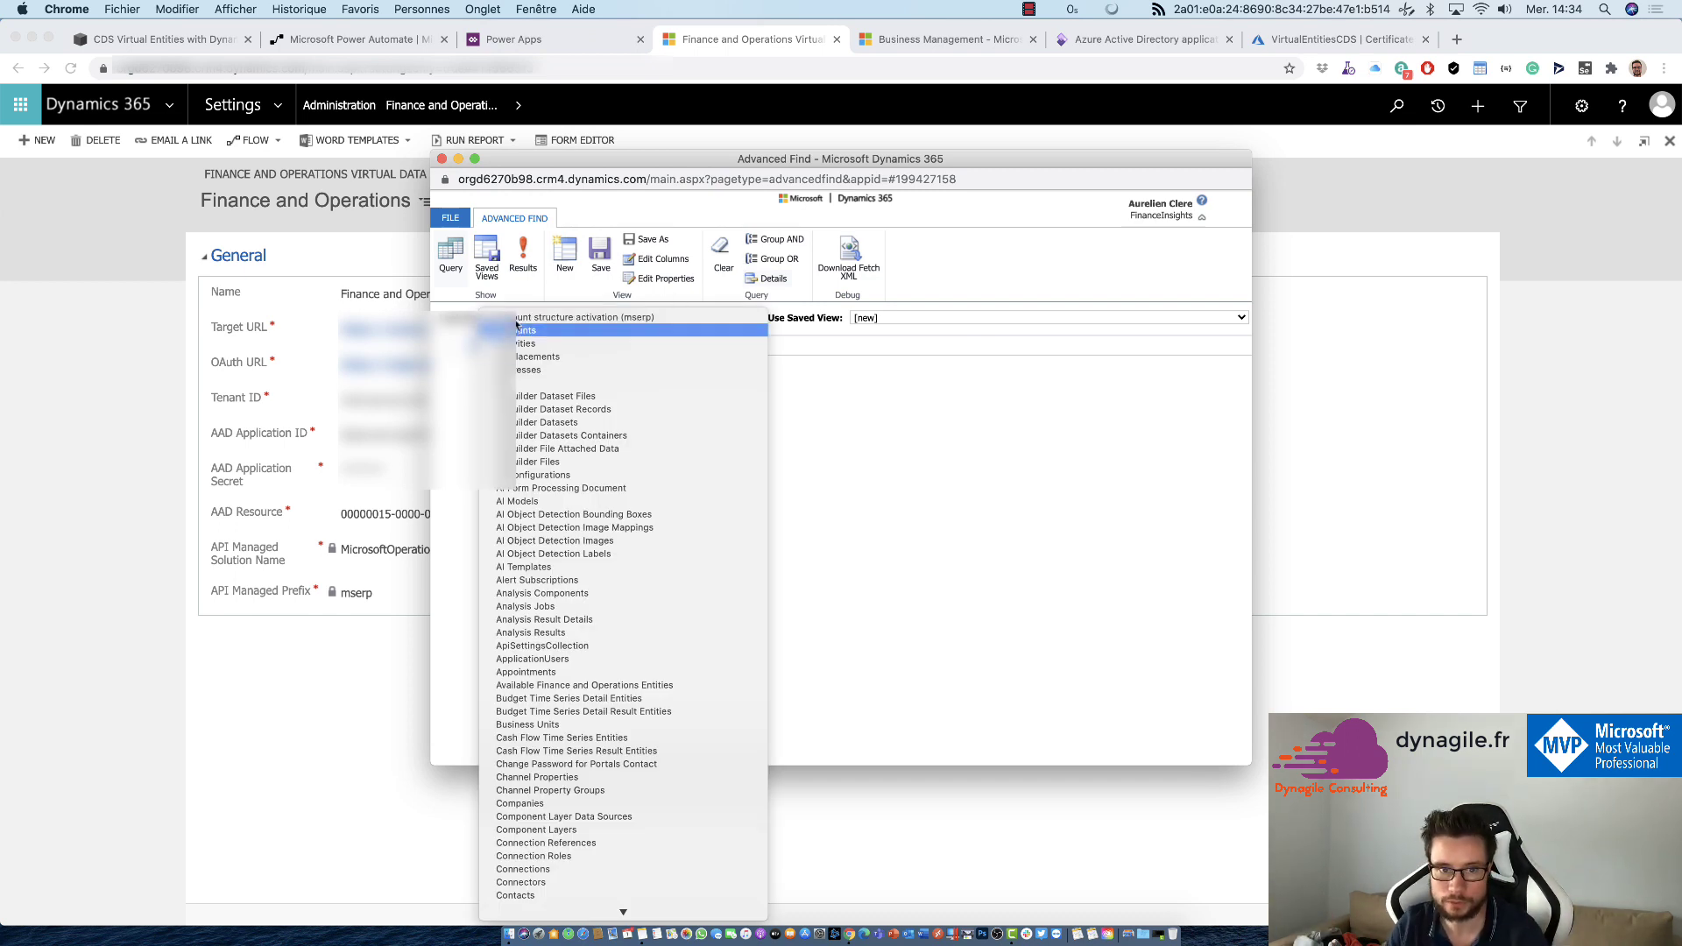
pyautogui.click(658, 319)
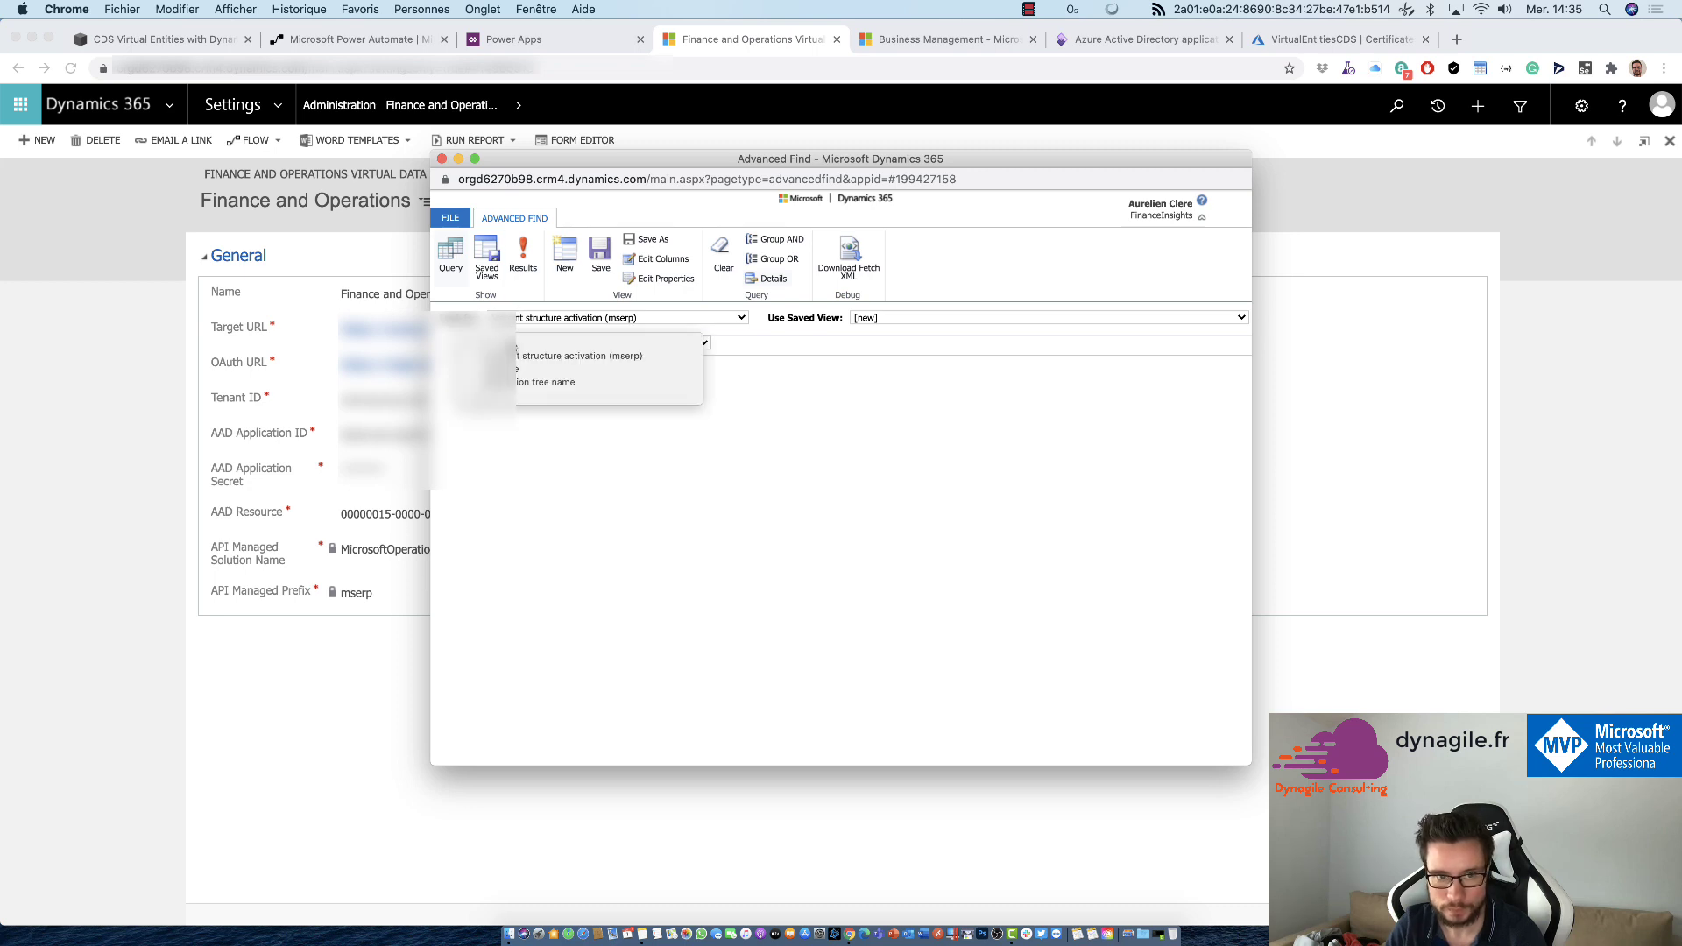
# Add a query condition on the Account structure activation (mserp) field.
pyautogui.click(526, 356)
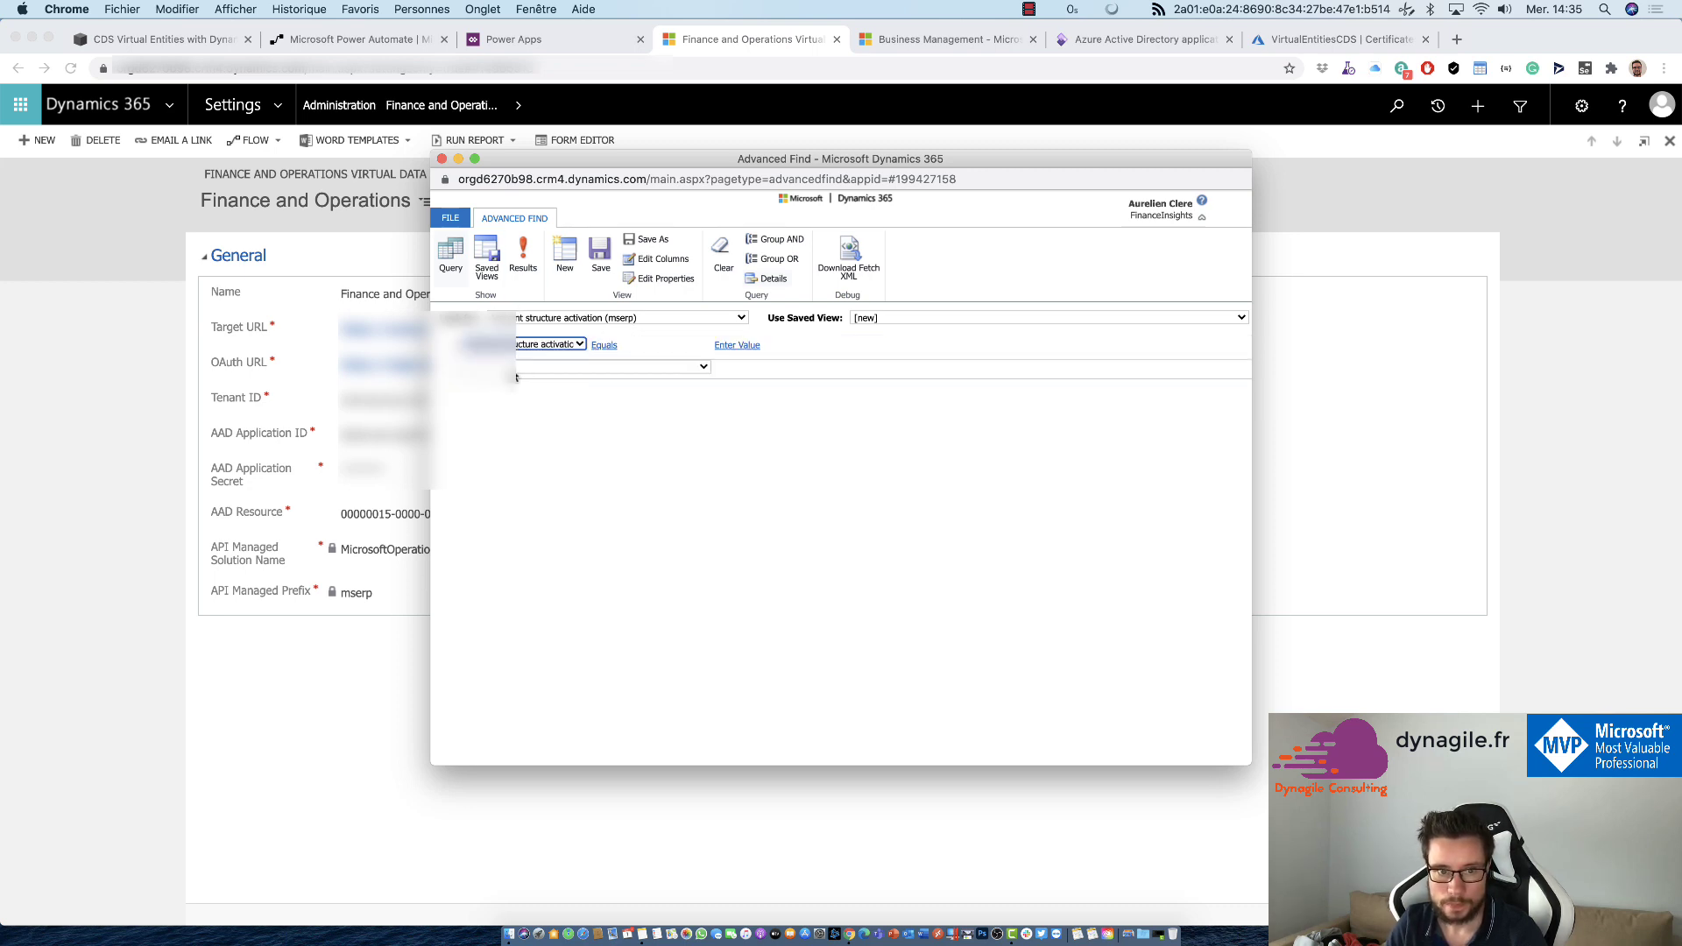
pyautogui.click(530, 344)
pyautogui.click(561, 341)
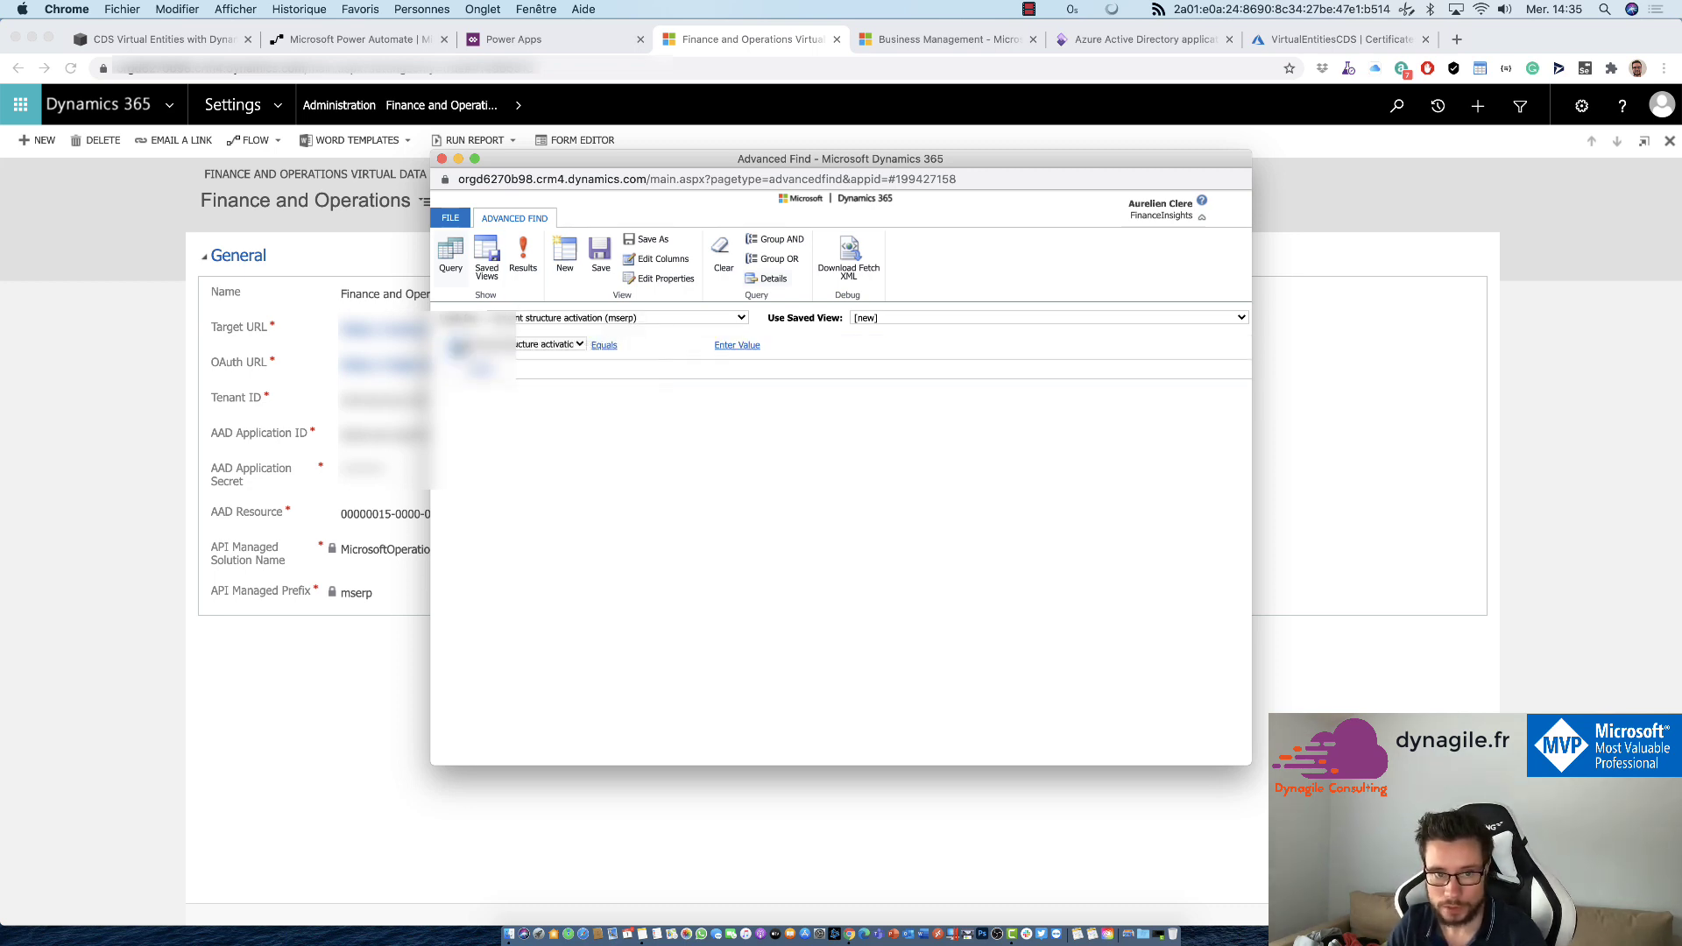
pyautogui.click(565, 340)
pyautogui.click(605, 485)
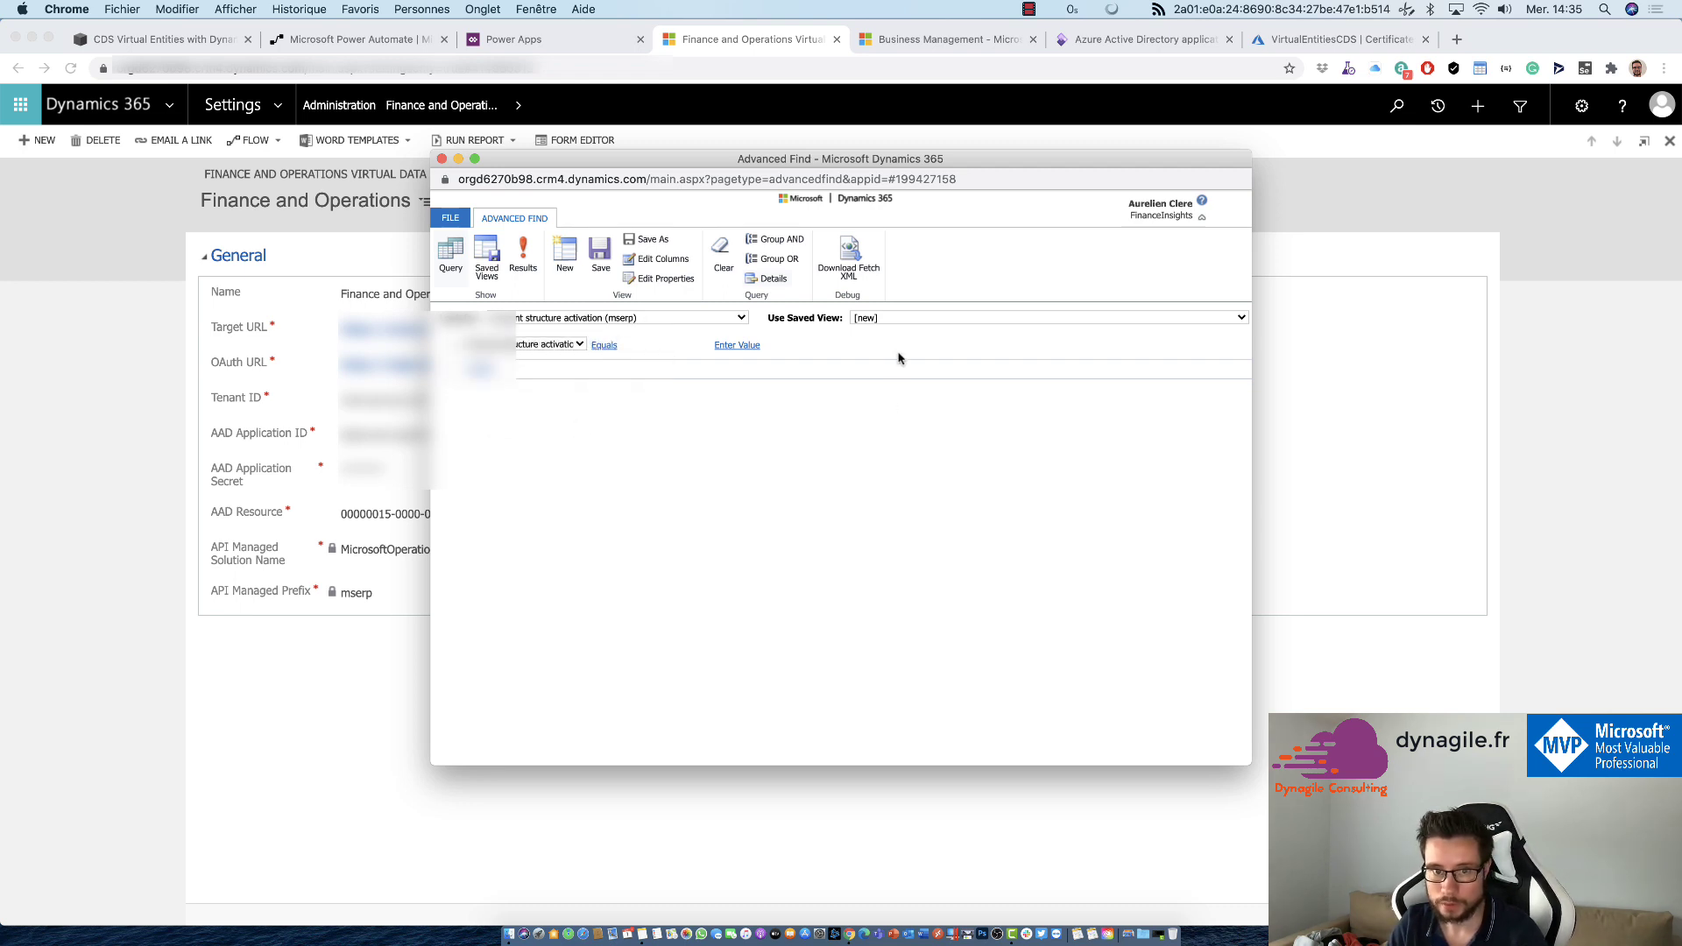
# Check the saved views offered for Account structure activation (mserp) and try to run the query without a condition value.
pyautogui.click(903, 319)
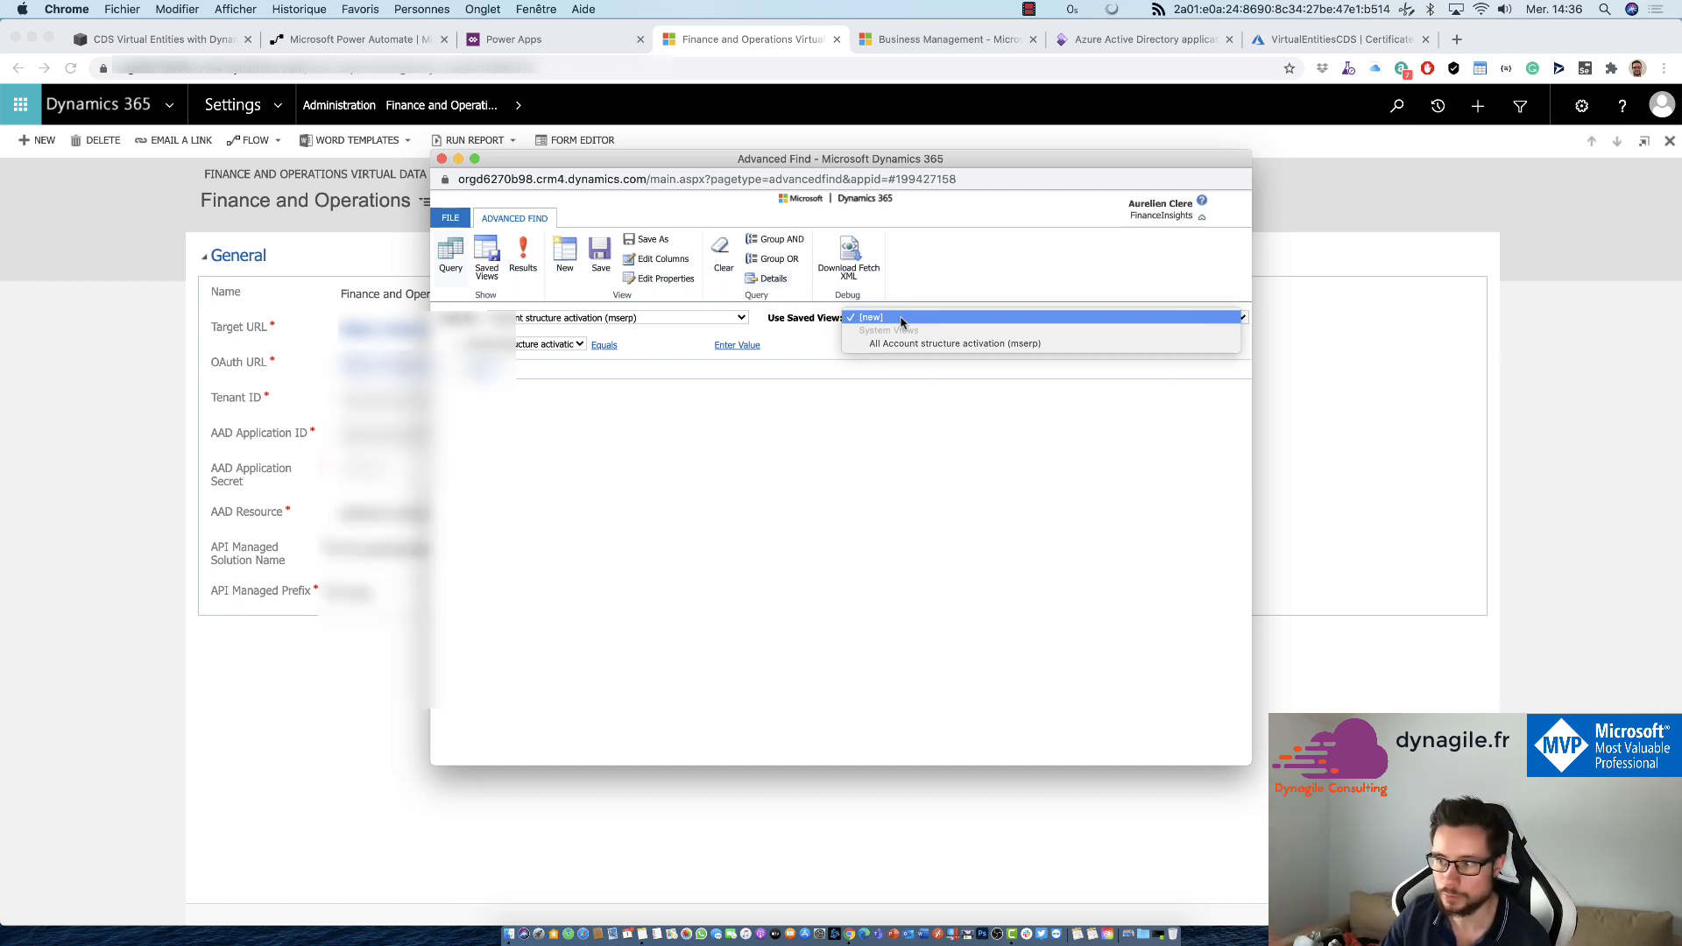
pyautogui.click(901, 320)
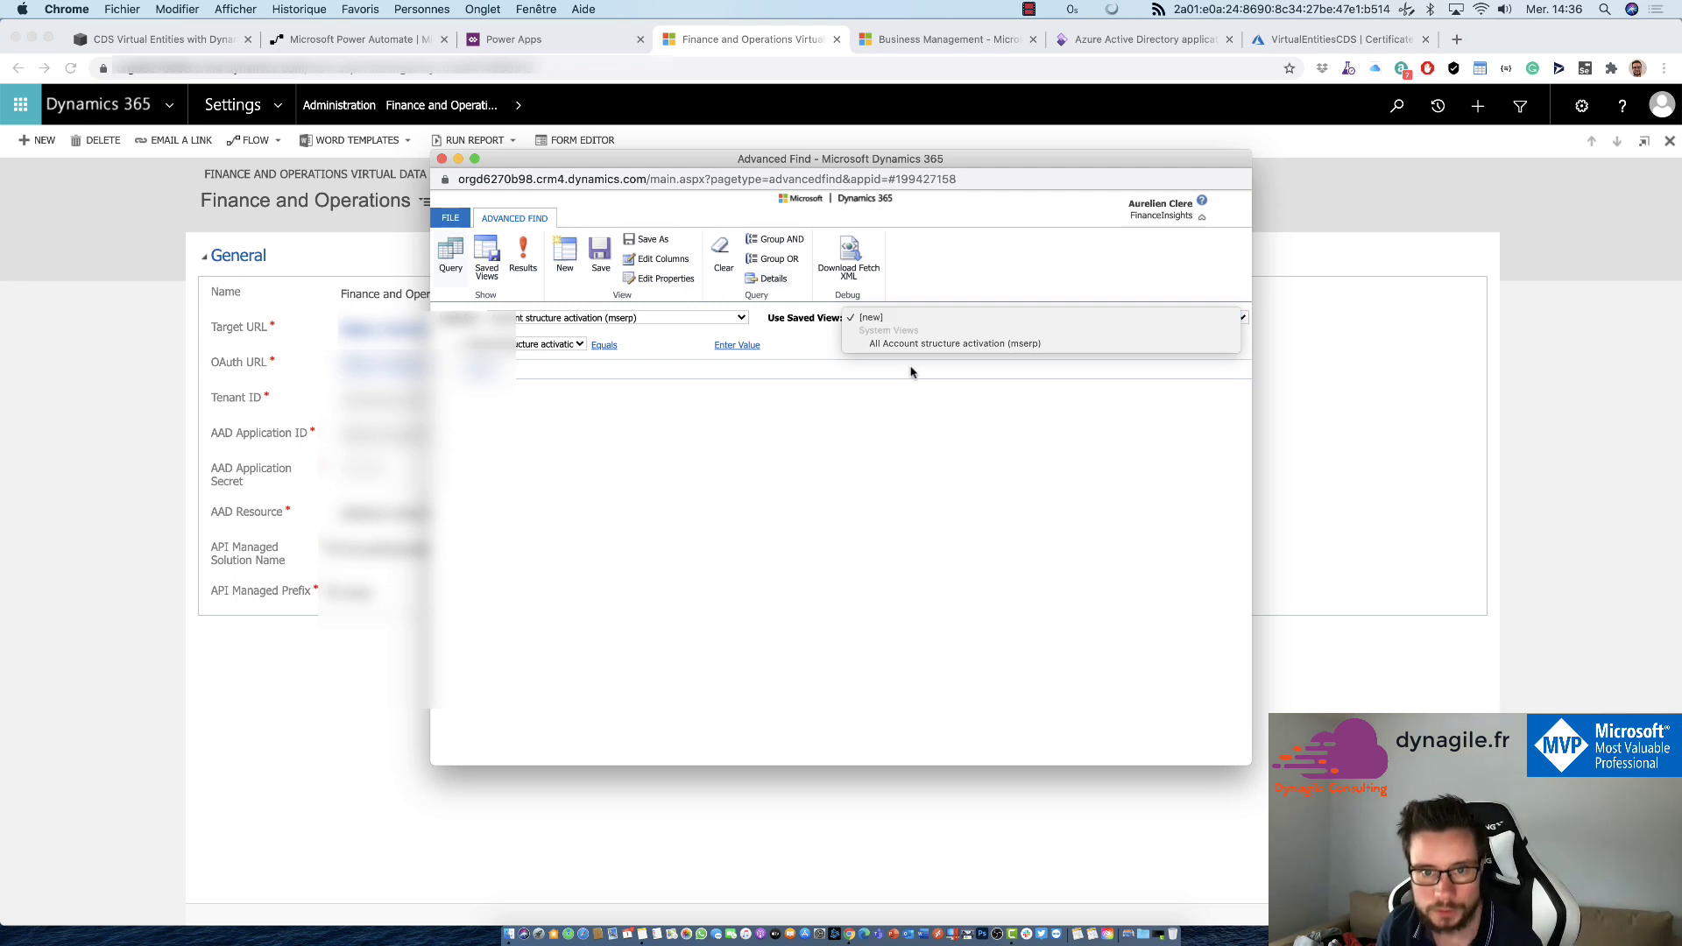
pyautogui.click(523, 259)
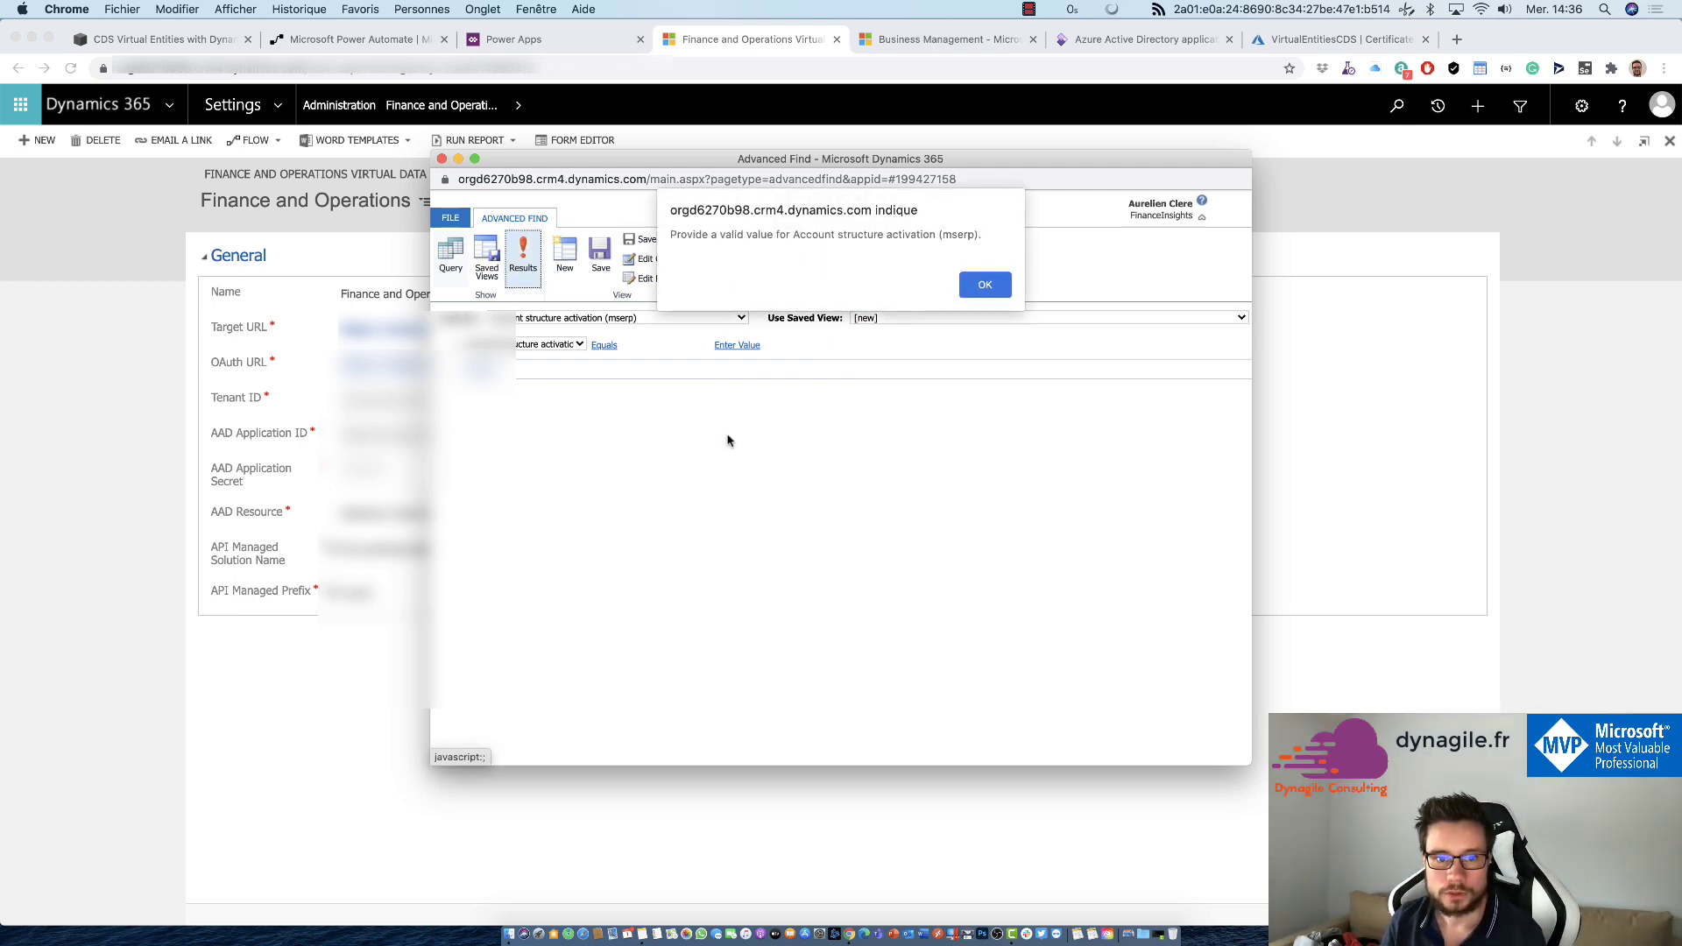
pyautogui.click(979, 282)
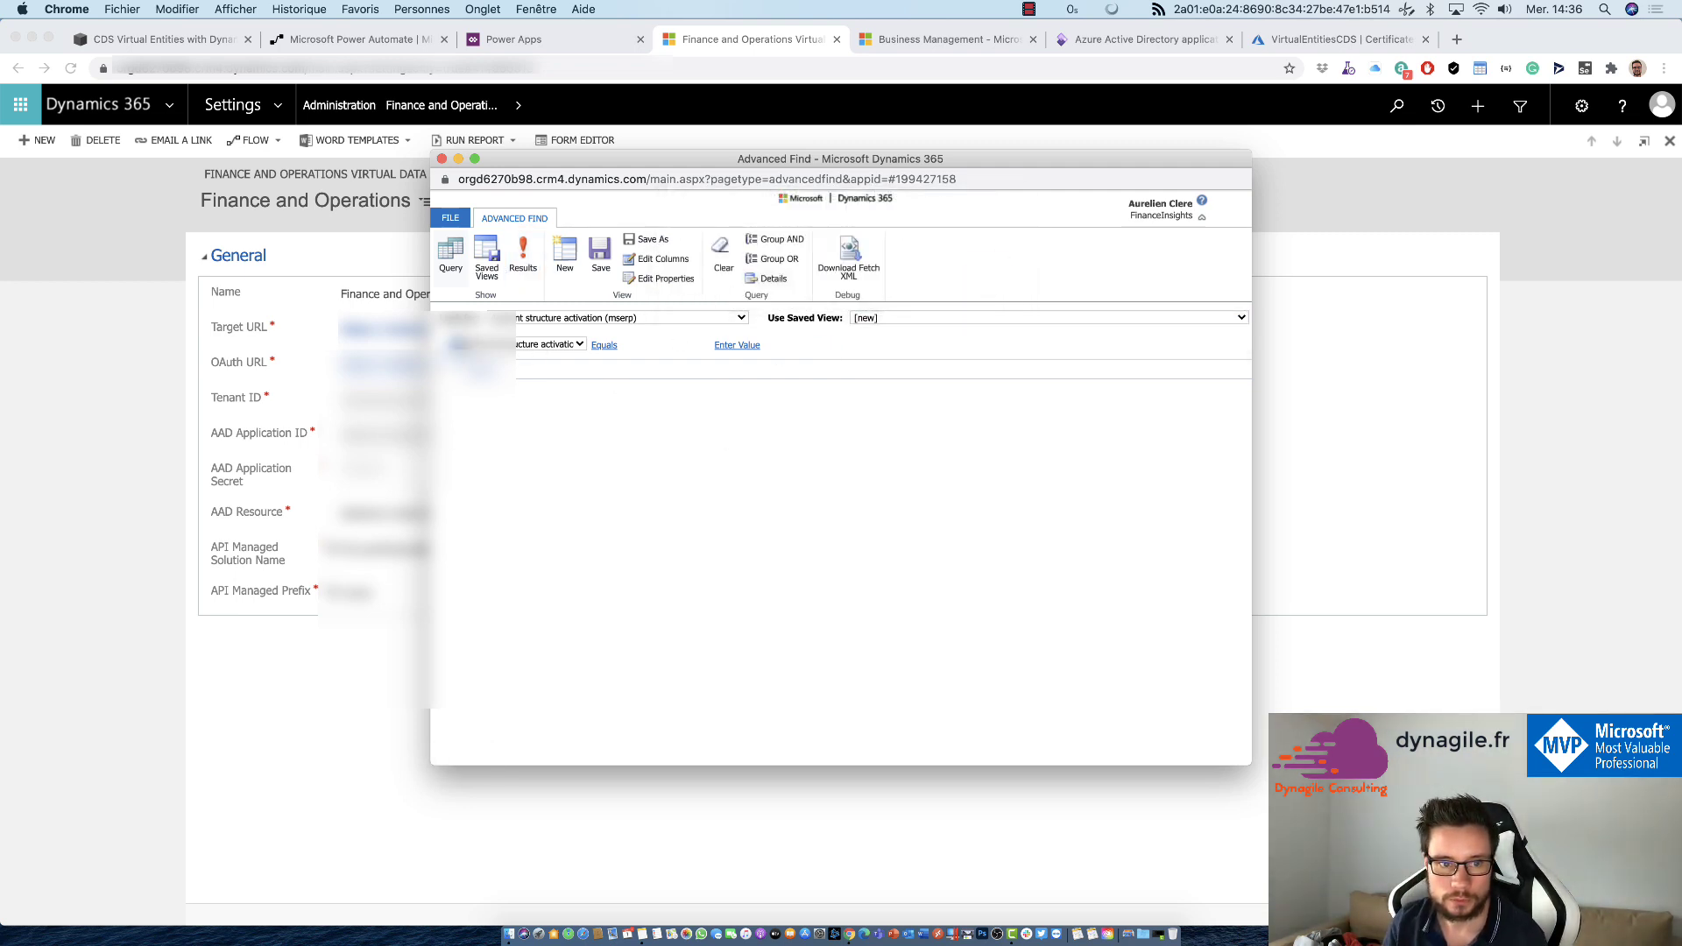
# Delete the condition from the Account structure activation (mserp) query and run it to list the records.
pyautogui.click(455, 347)
pyautogui.click(543, 400)
pyautogui.click(979, 269)
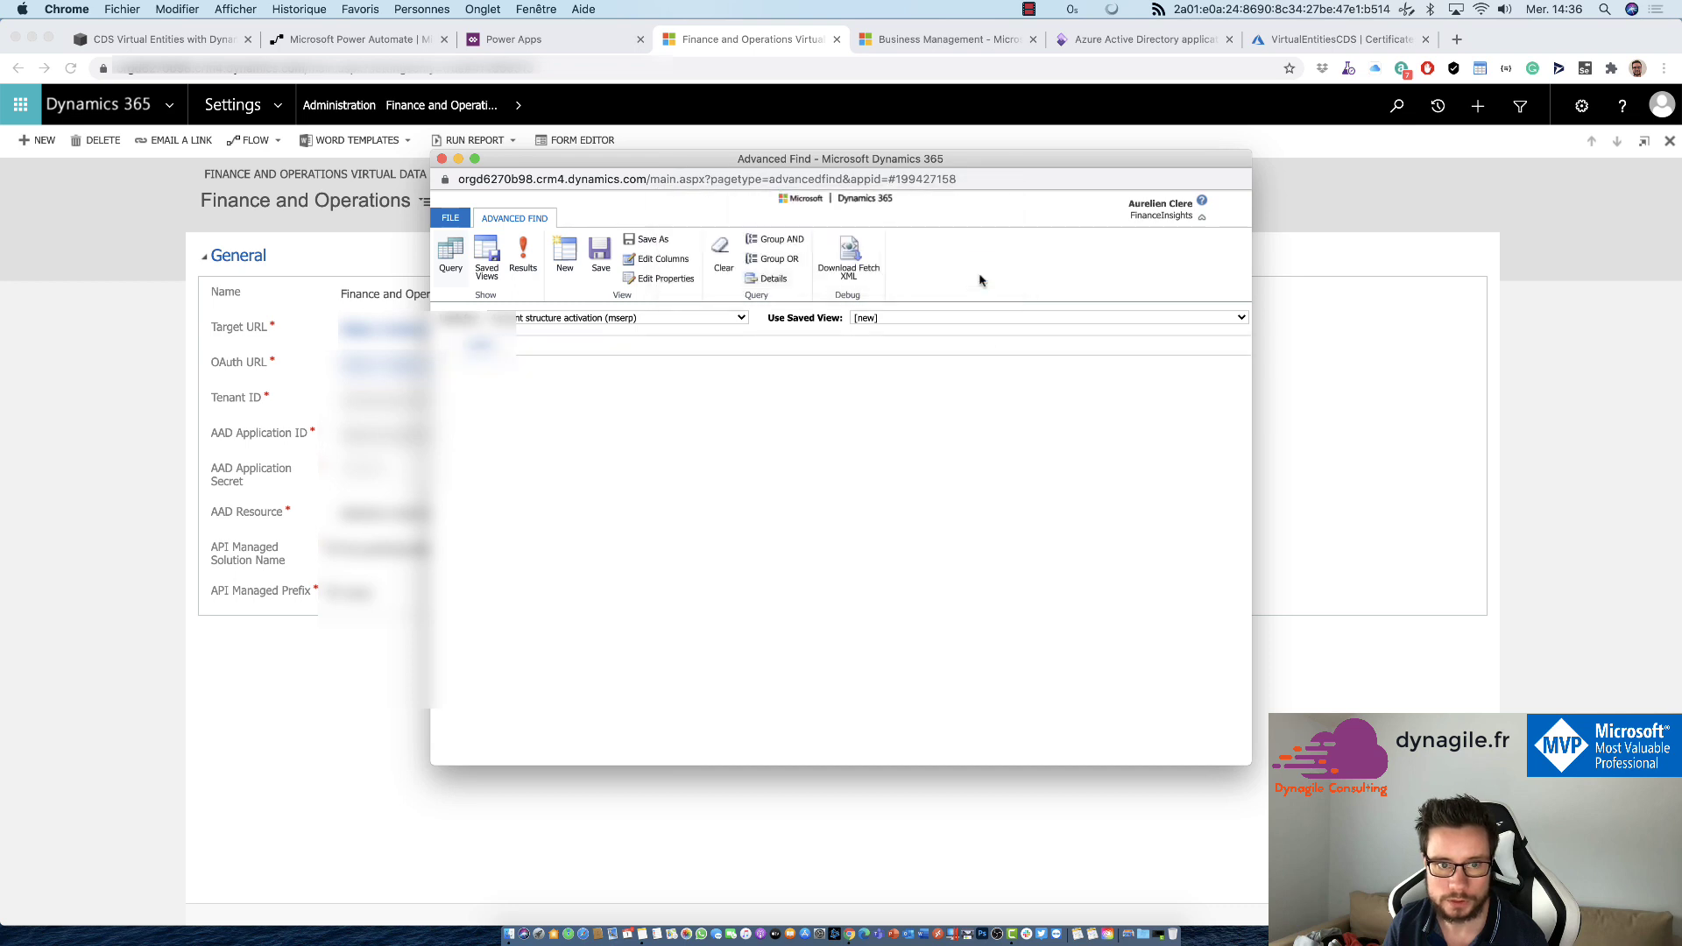
pyautogui.click(523, 277)
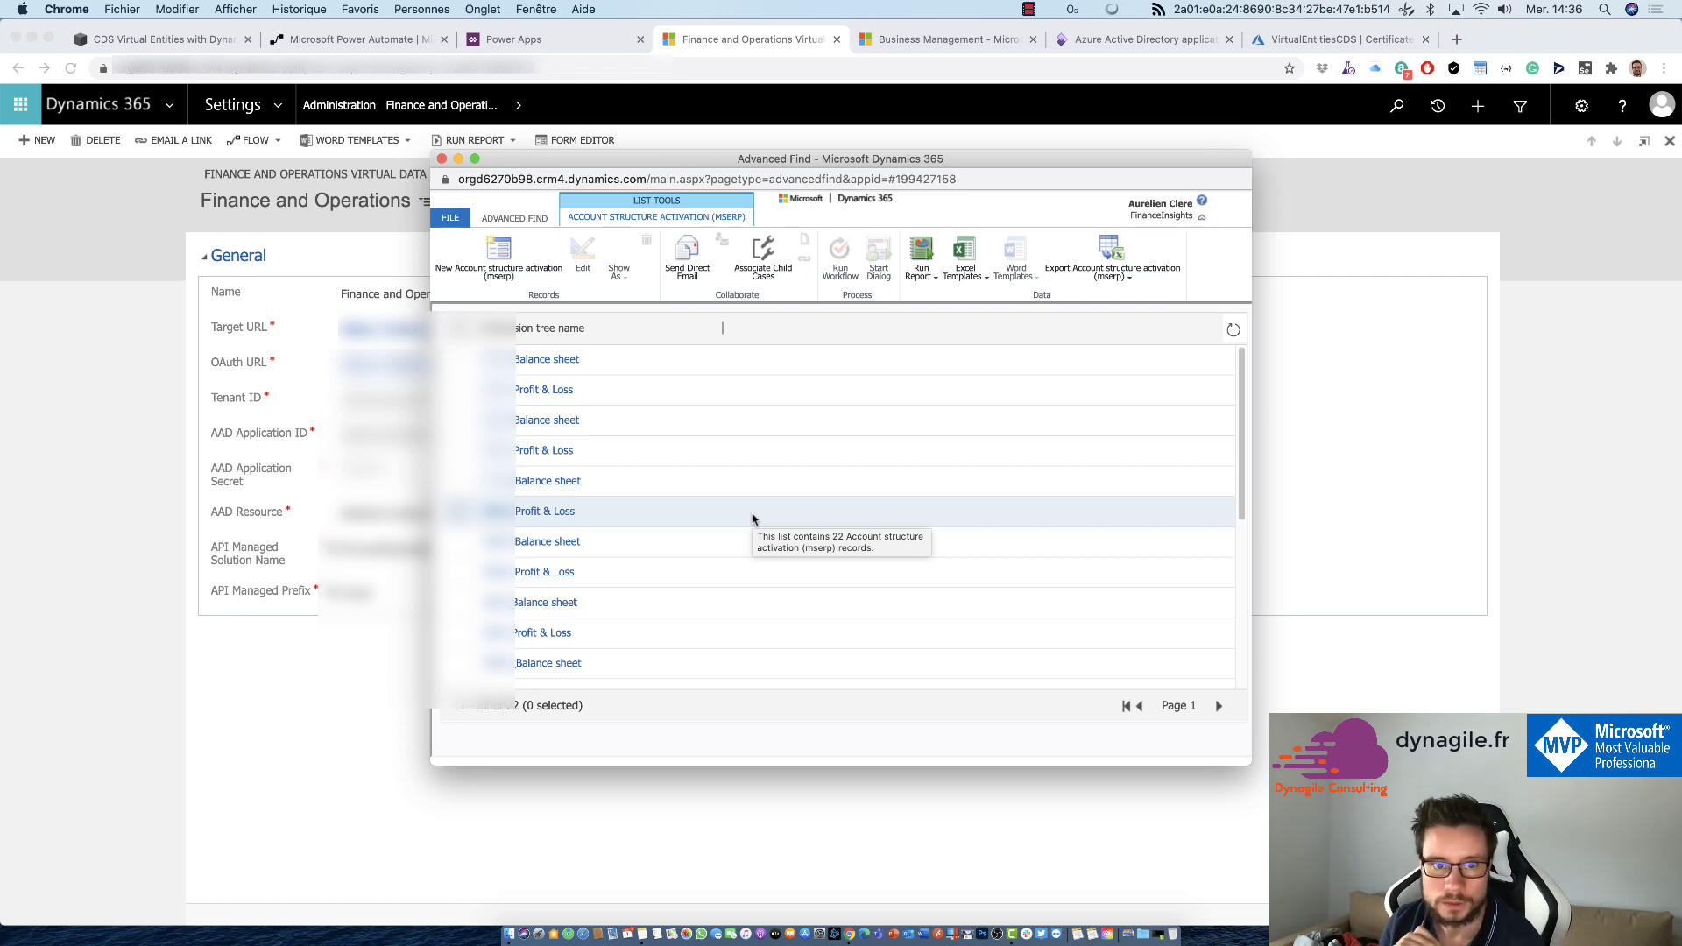
# Return to the query definition and close the Advanced Find window without saving the changes.
pyautogui.click(515, 218)
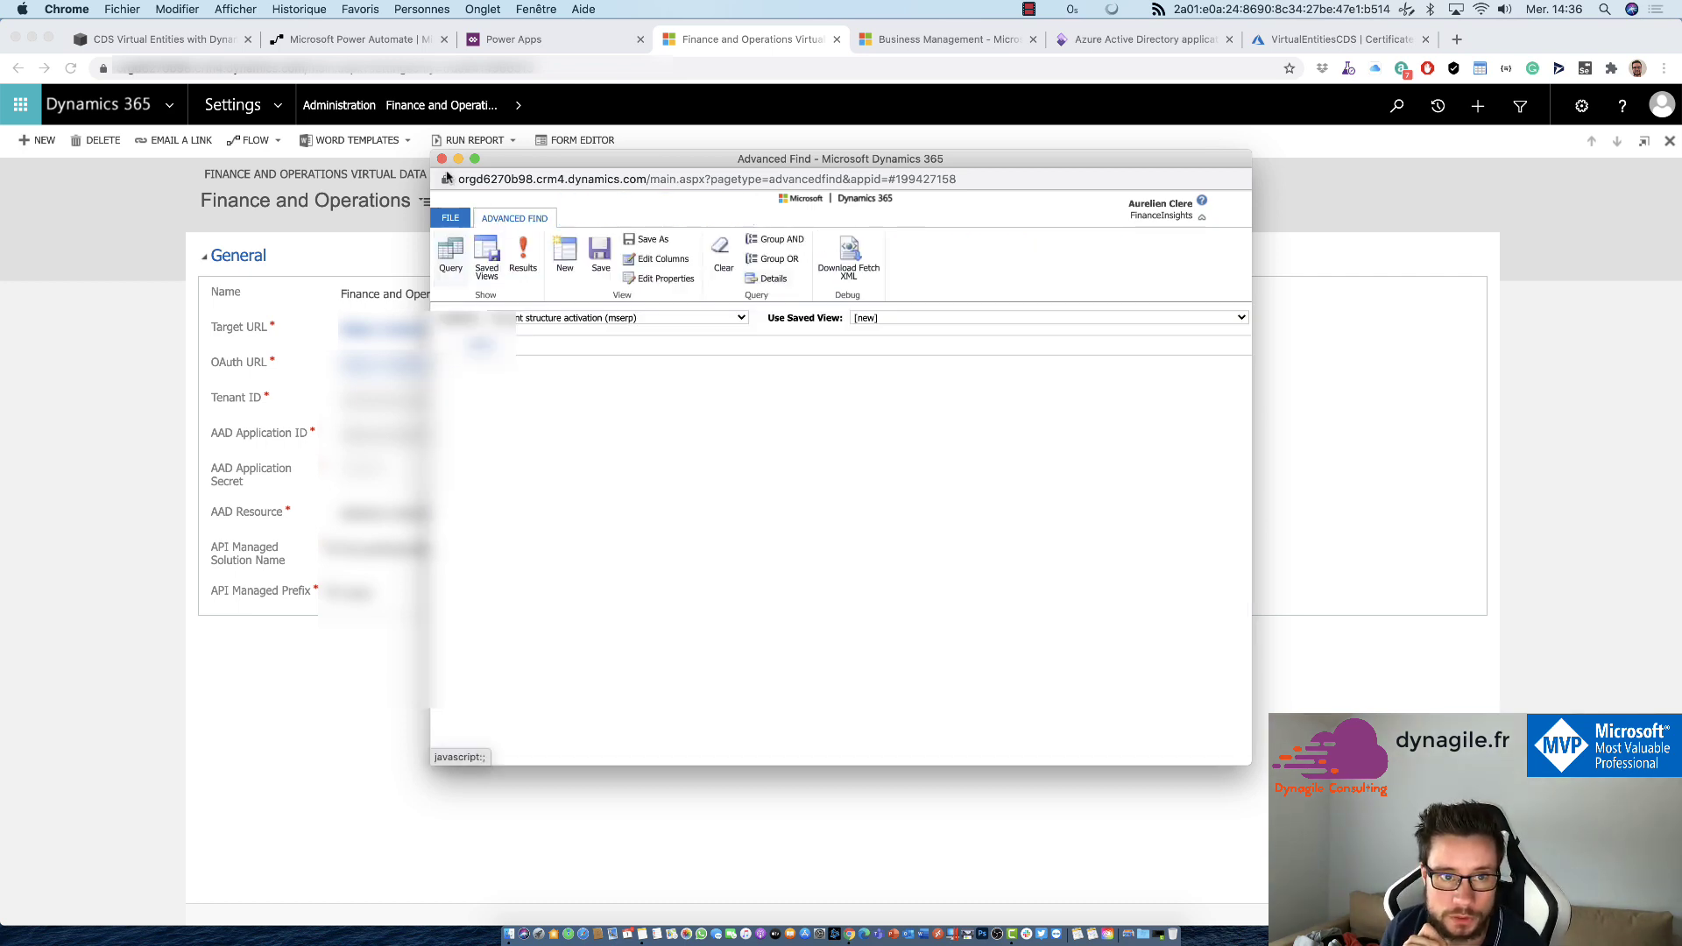
pyautogui.click(441, 158)
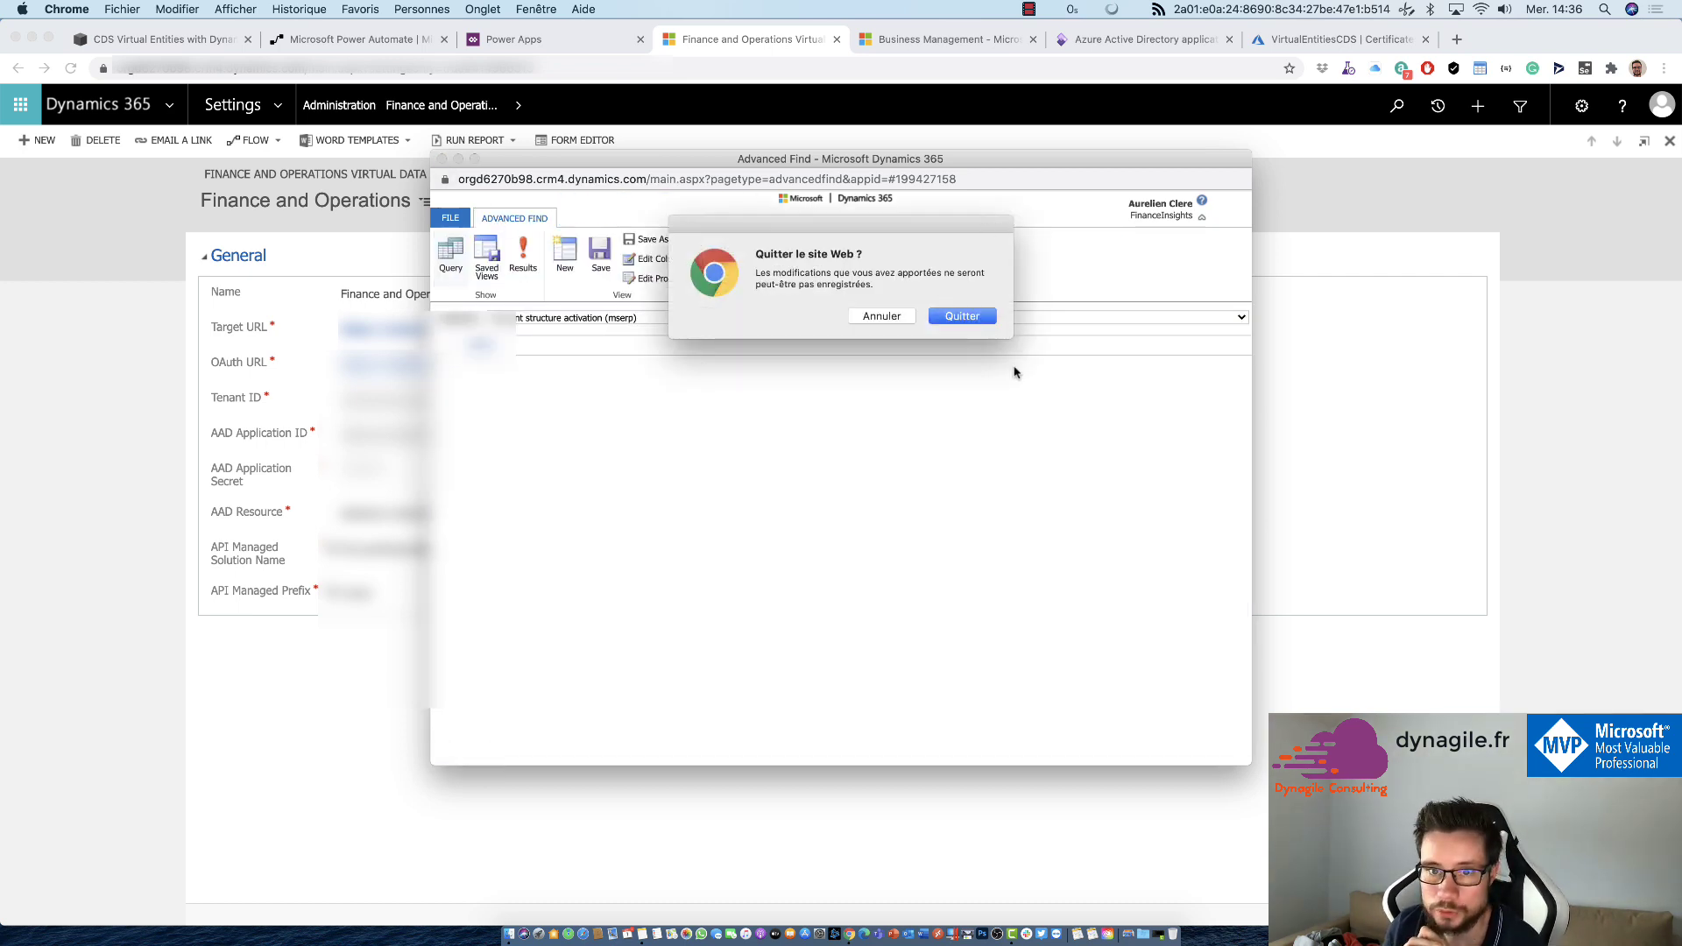
pyautogui.click(964, 316)
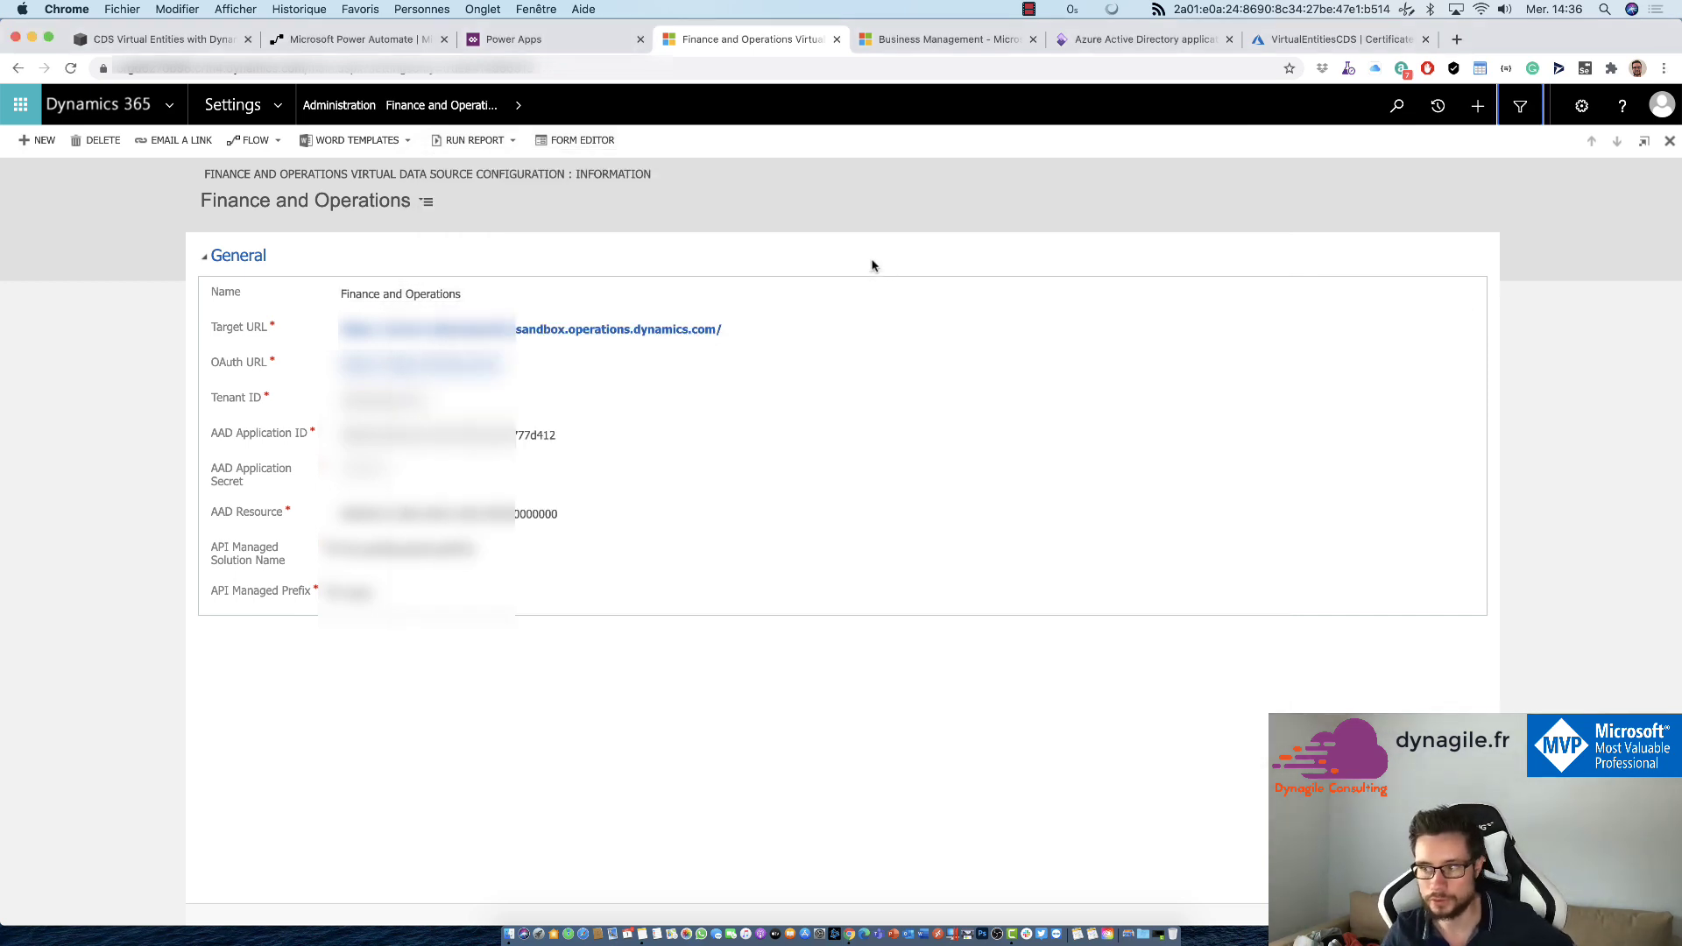
# Switch to the CDS Virtual Entities blog article and review its sections on data source setup, enabling entities and refreshing metadata.
pyautogui.click(125, 43)
pyautogui.scroll(-15, 701, 710)
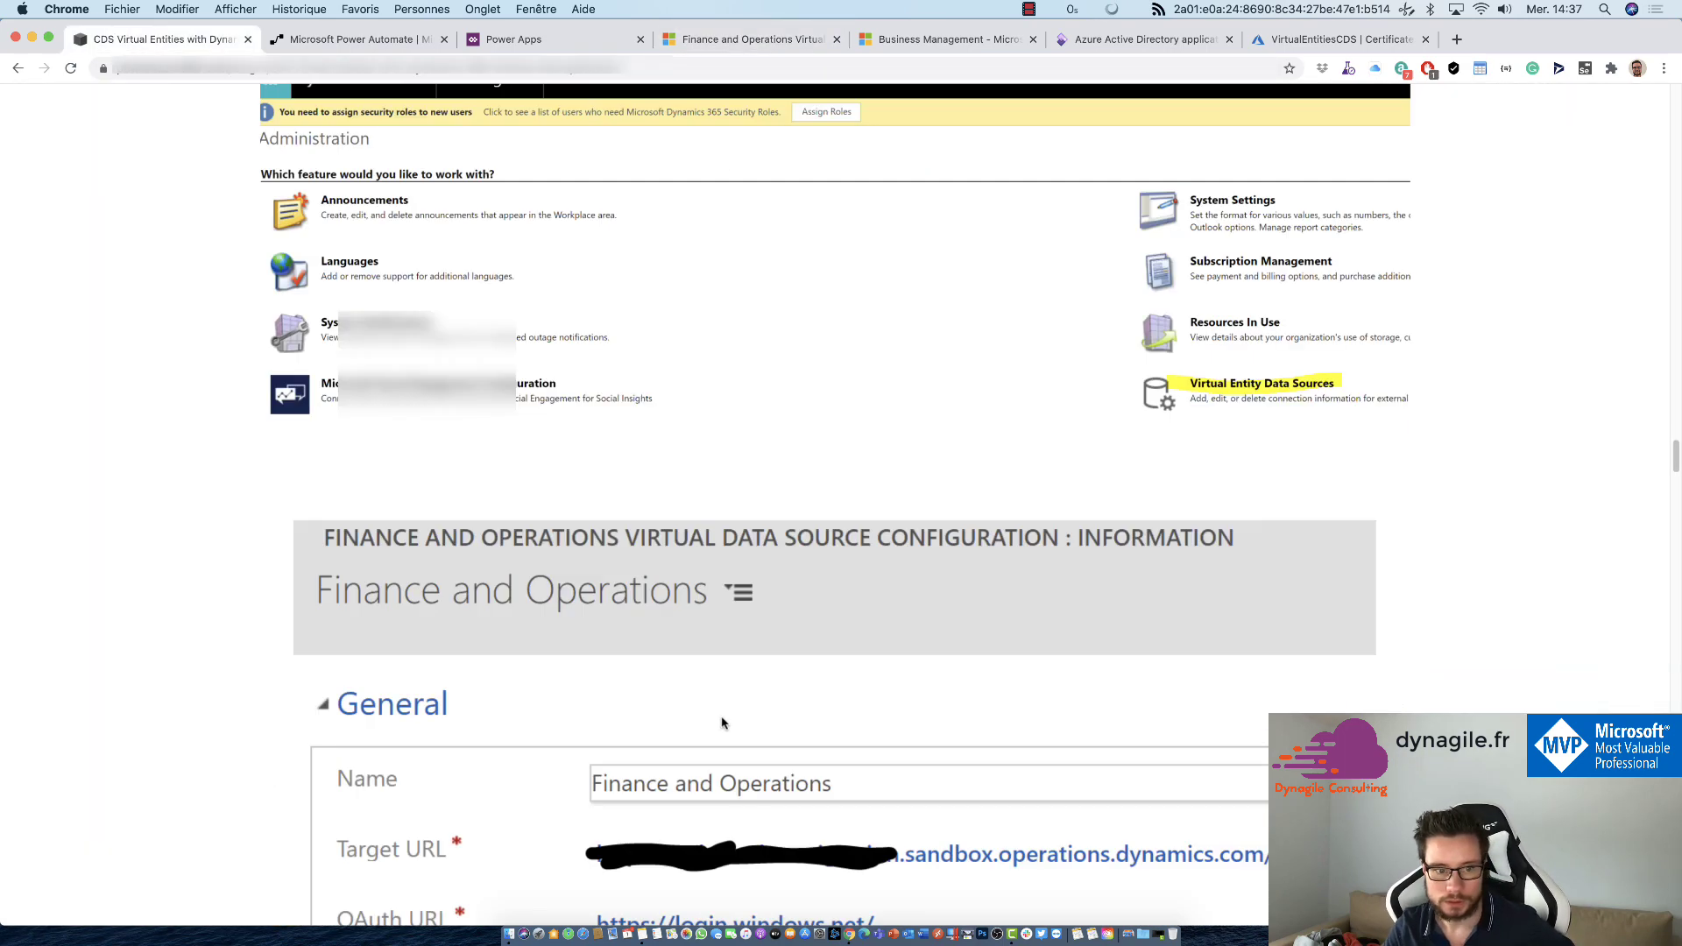
pyautogui.scroll(-8, 745, 614)
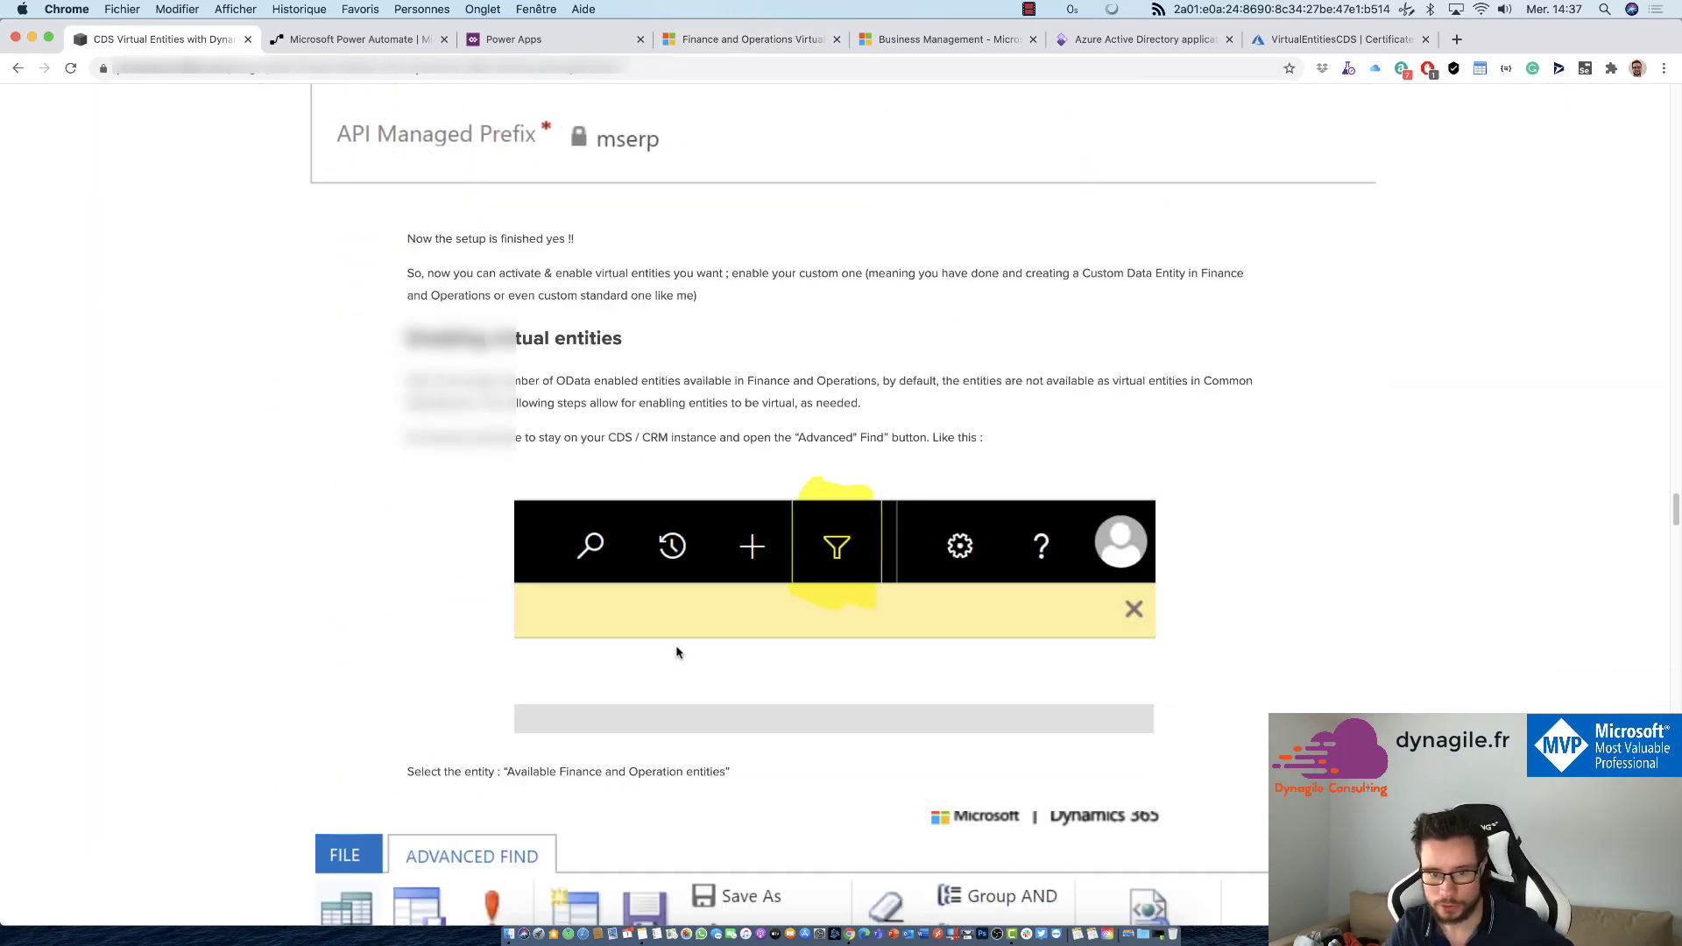
pyautogui.scroll(-4, 810, 488)
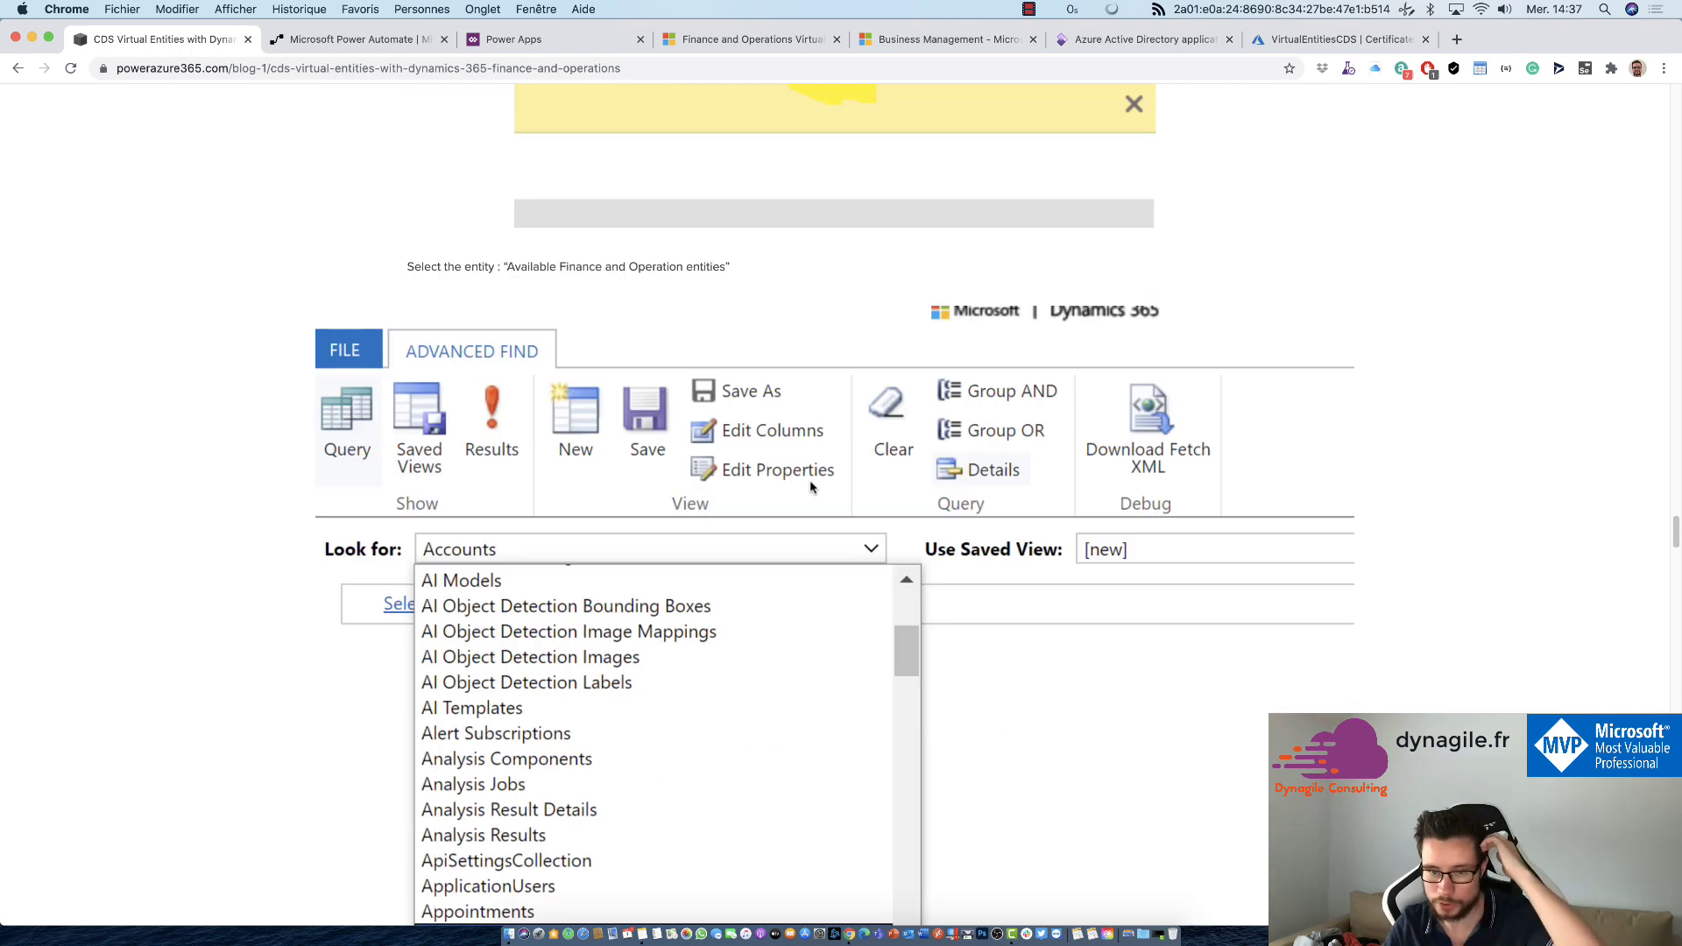
pyautogui.scroll(-2, 811, 487)
pyautogui.scroll(-8, 762, 419)
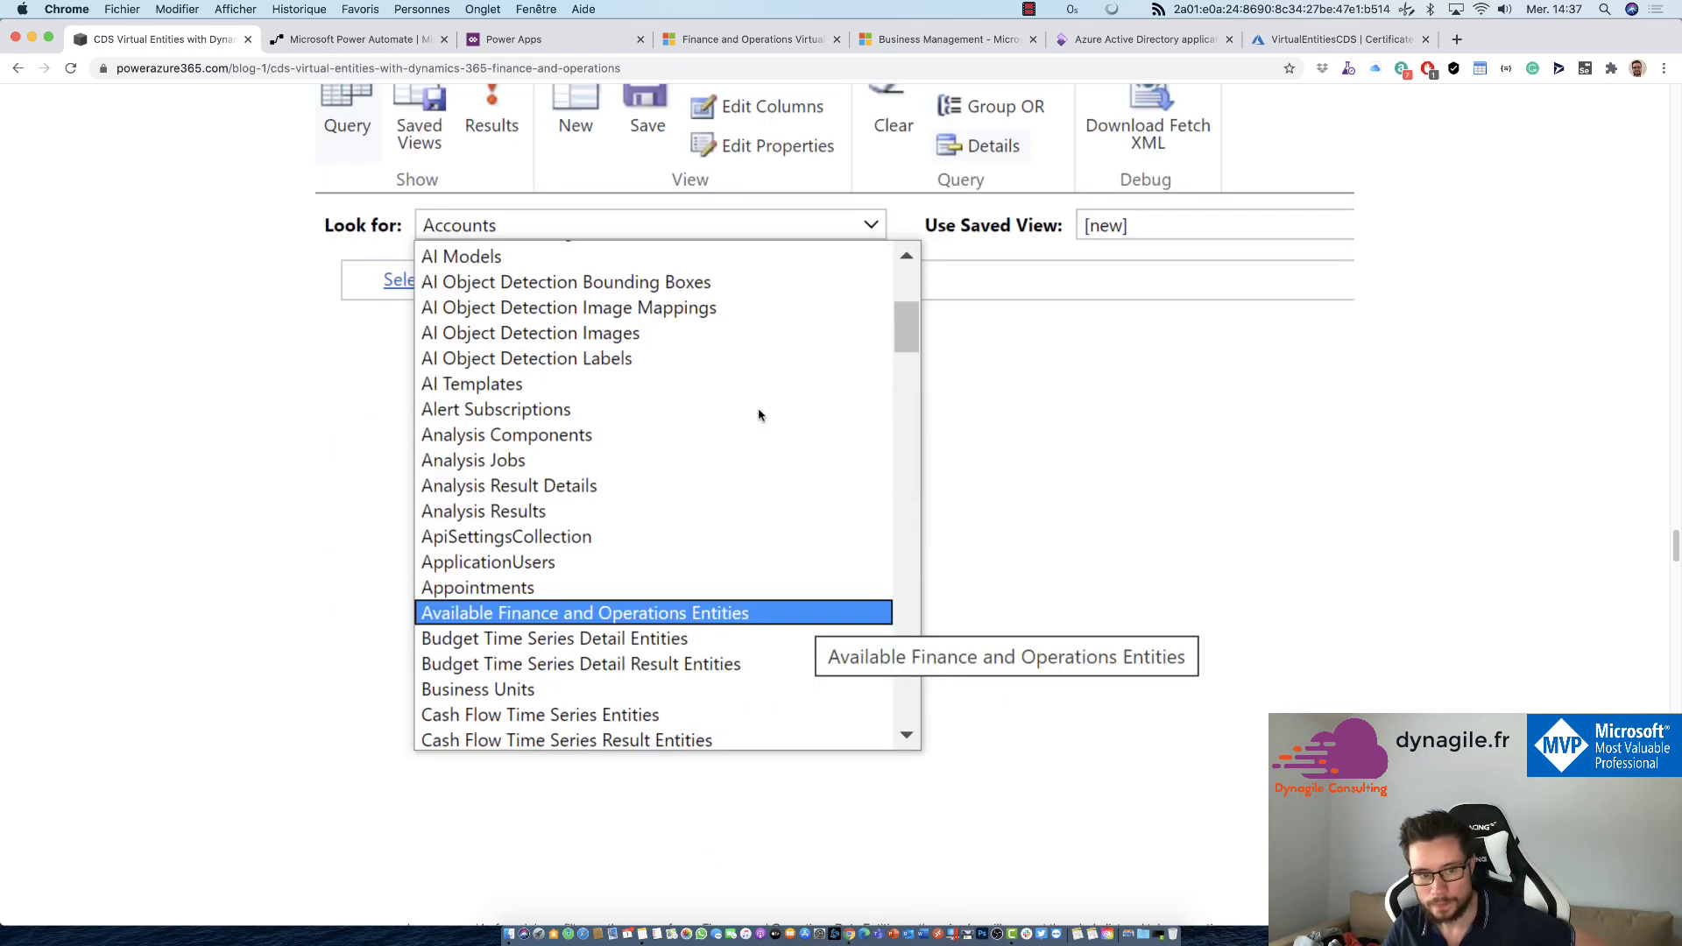
pyautogui.scroll(-15, 753, 422)
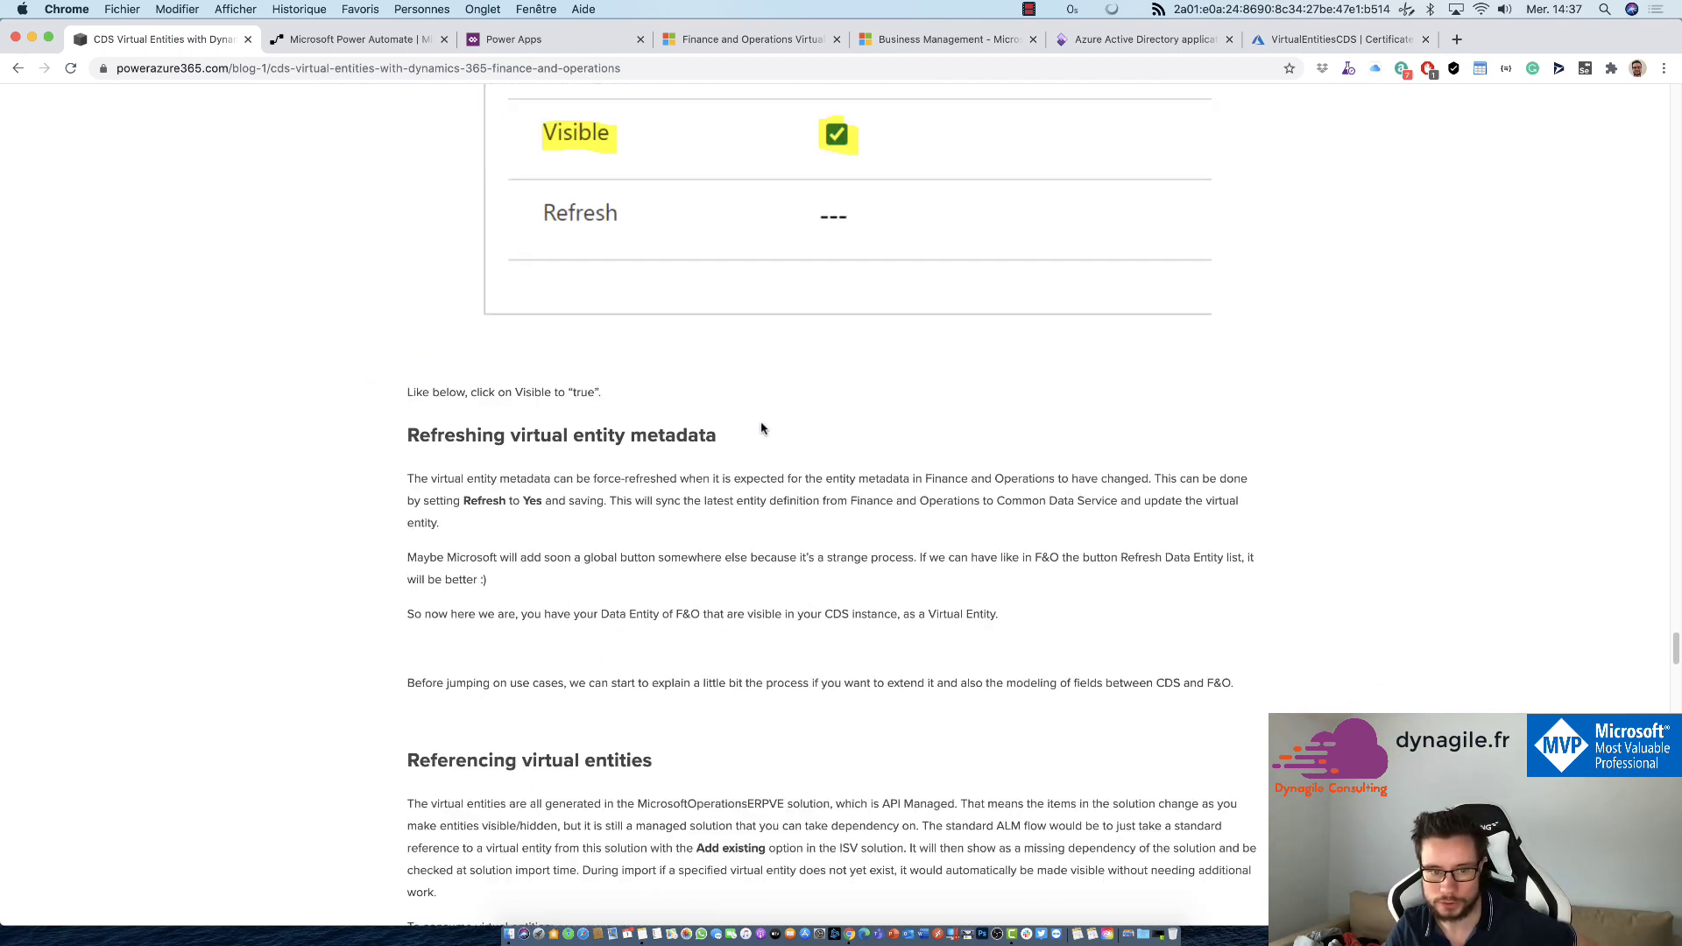
pyautogui.scroll(-6, 762, 429)
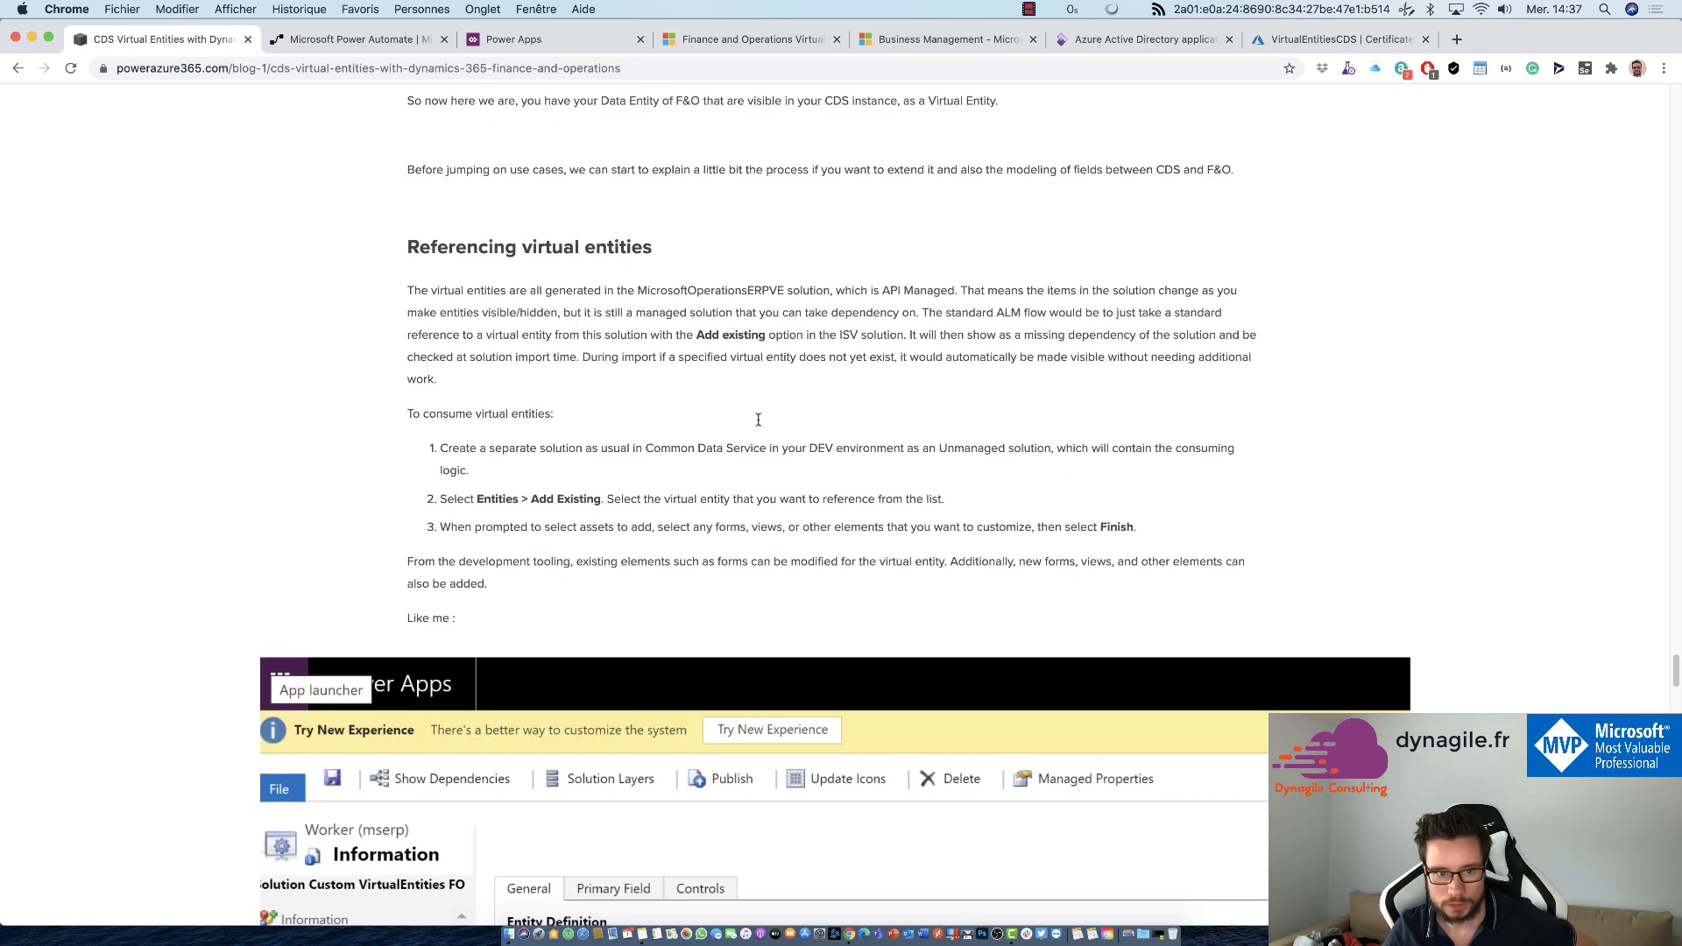
# Read the Referencing virtual entities section, its Worker (mserp) solution example and the notes on modeling.
pyautogui.moveTo(407, 248); pyautogui.dragTo(667, 230)
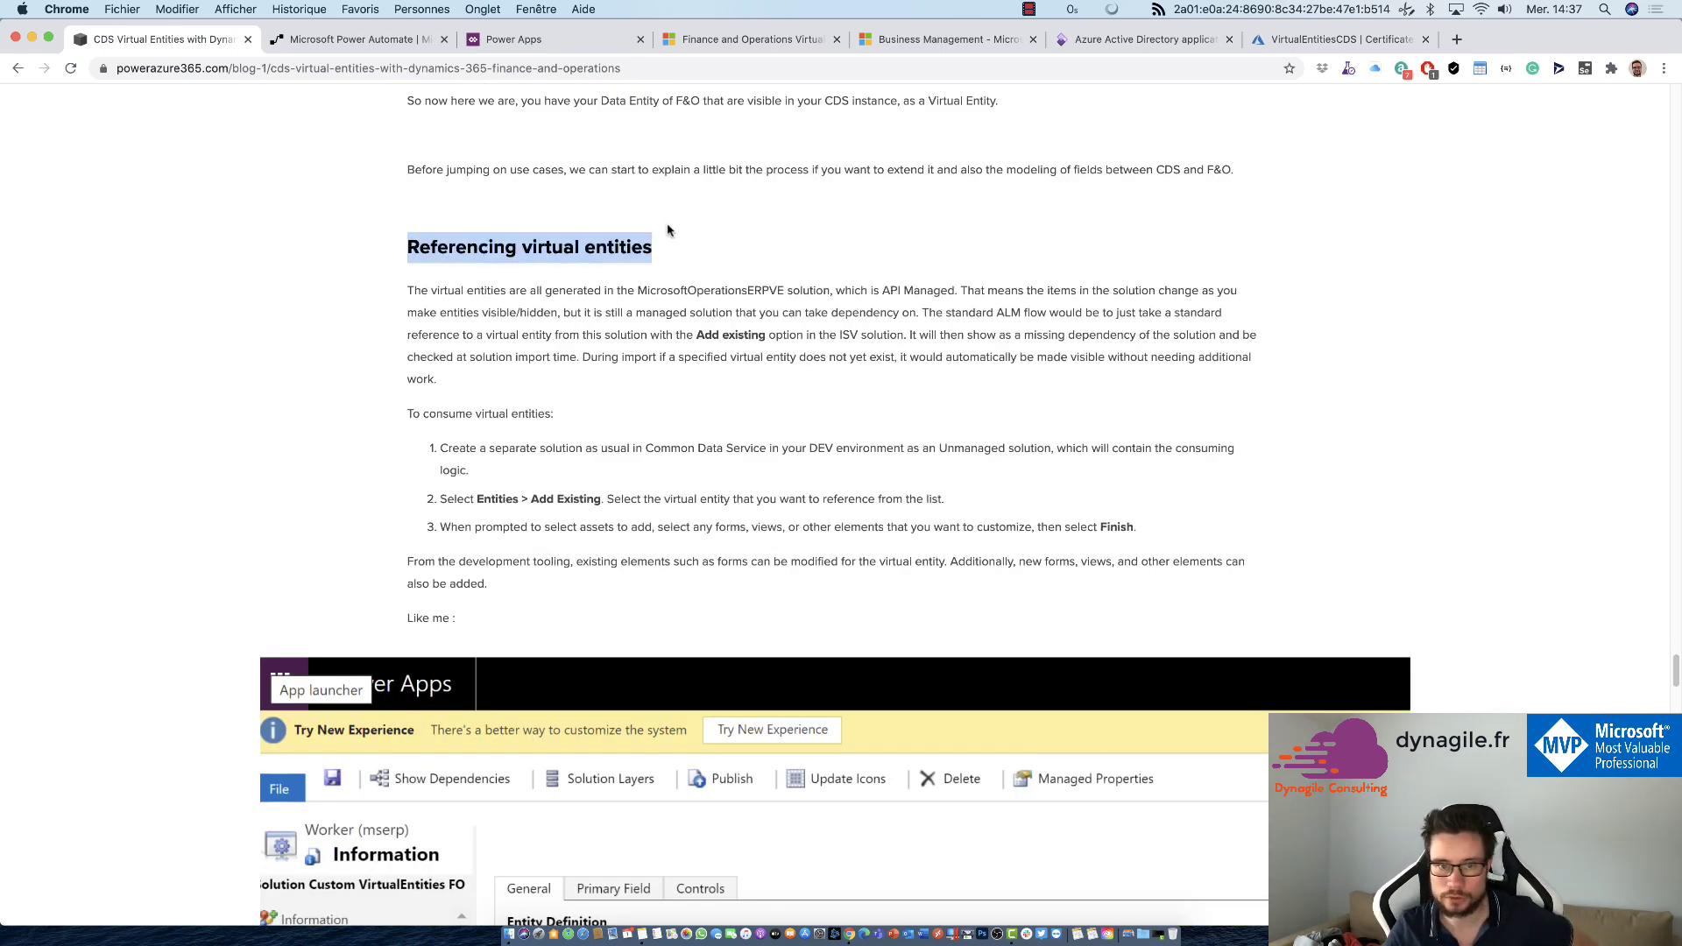
pyautogui.click(633, 293)
pyautogui.scroll(-4, 803, 648)
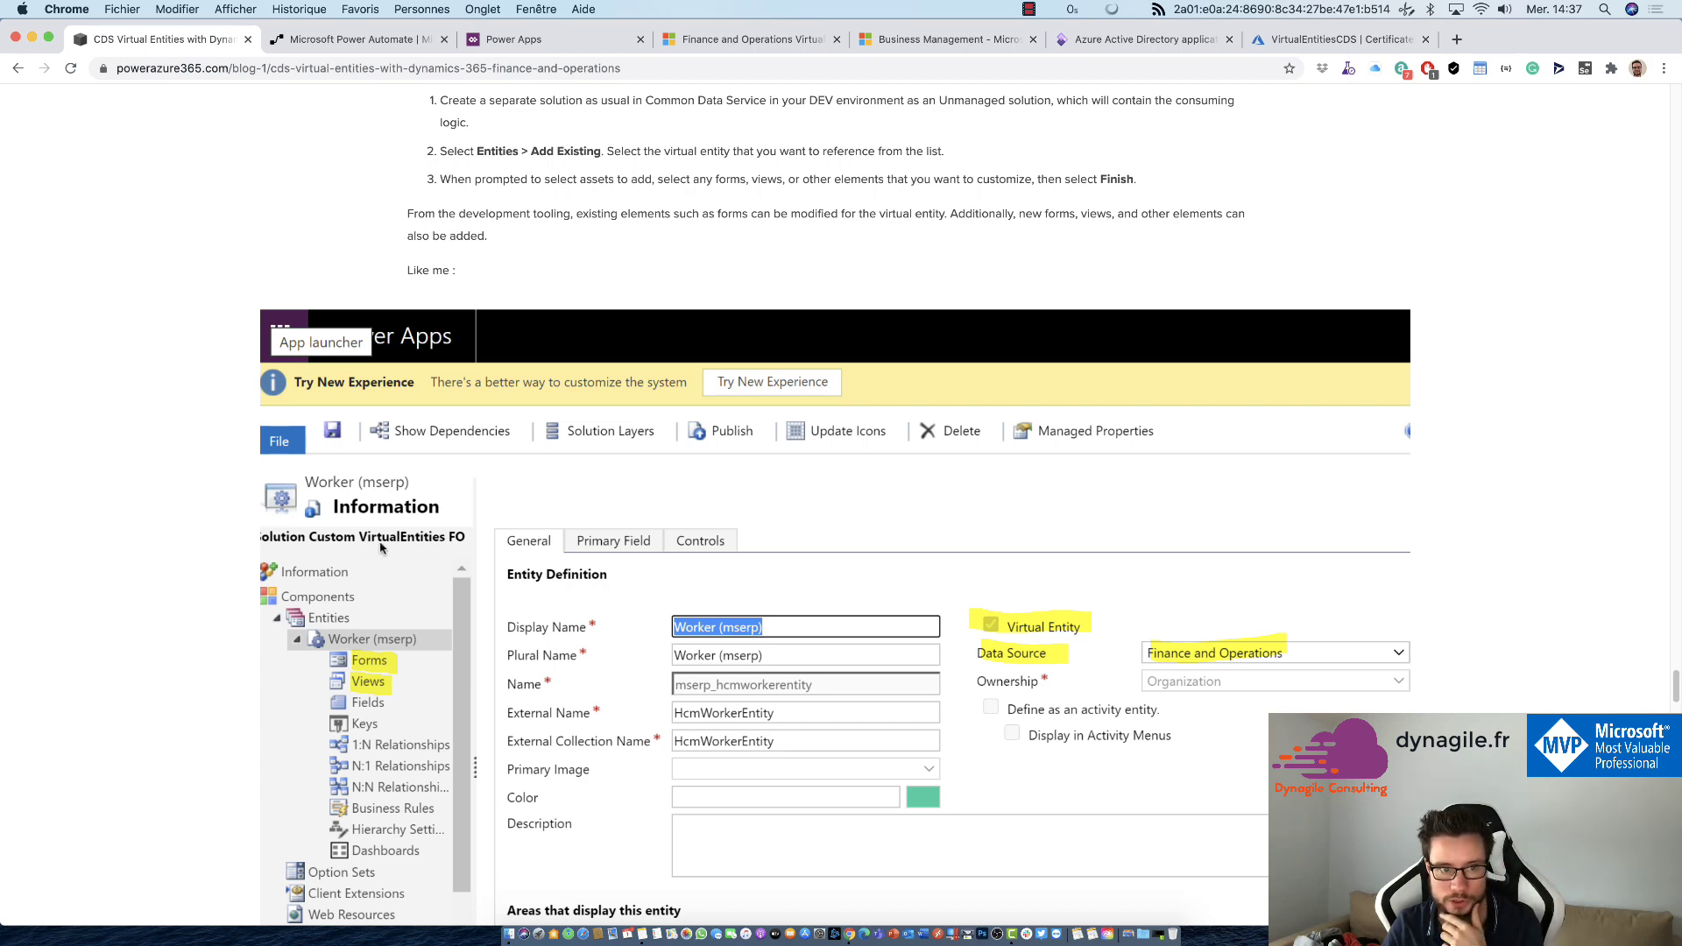
pyautogui.scroll(-5, 397, 661)
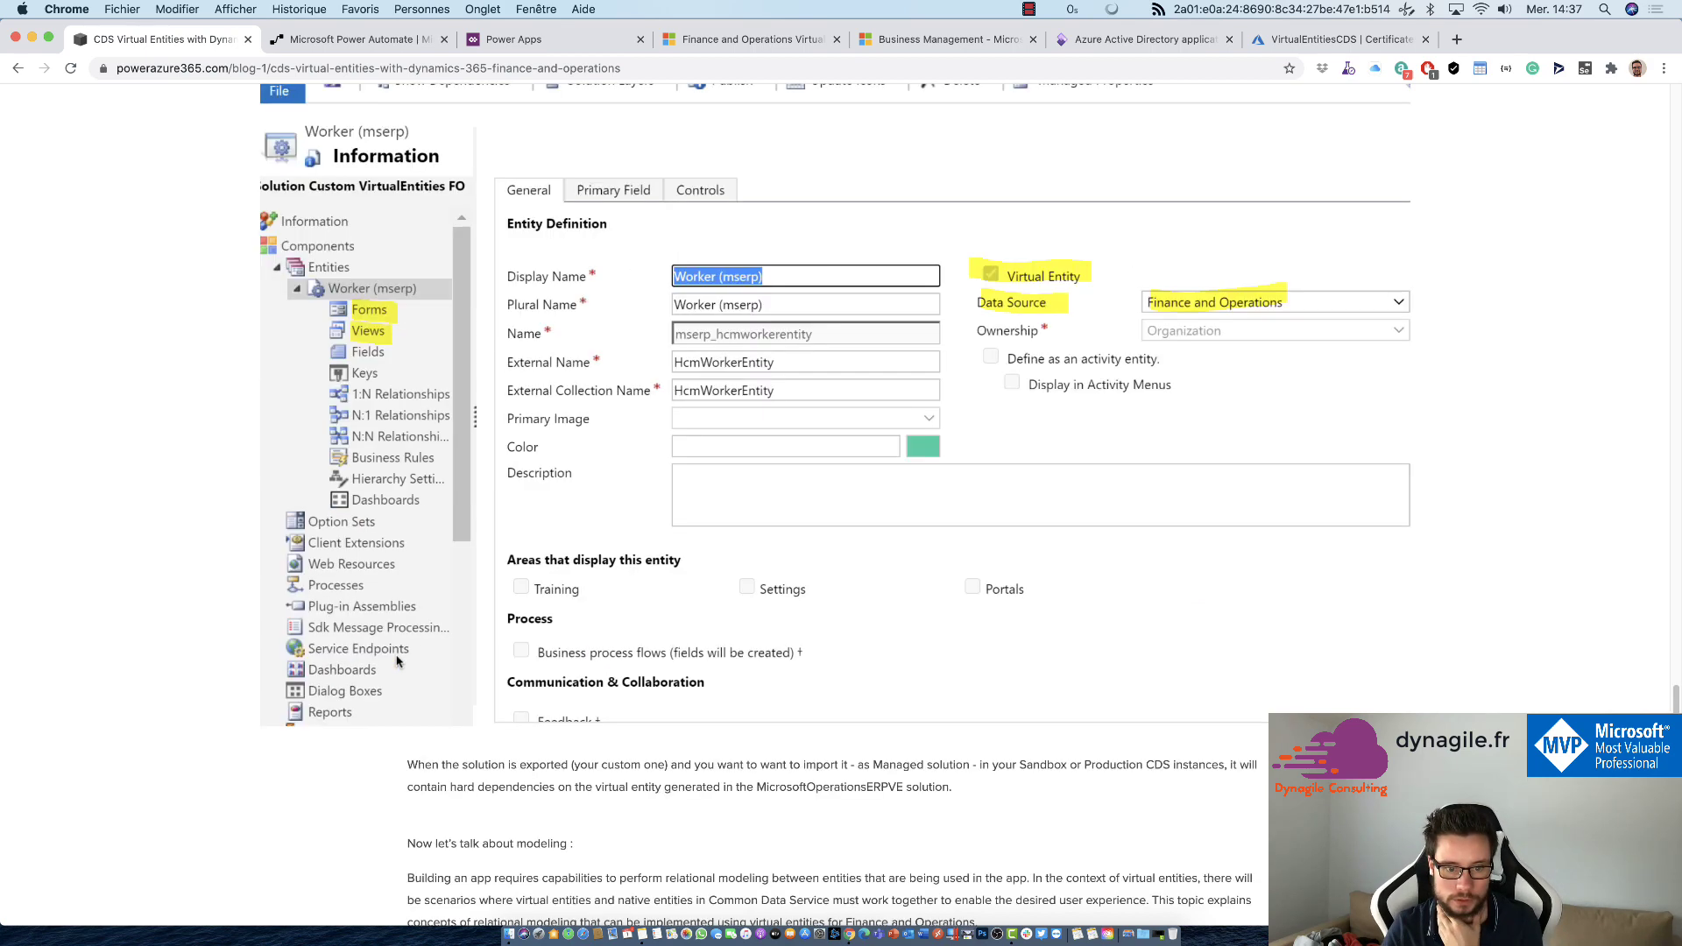
pyautogui.scroll(-5, 397, 662)
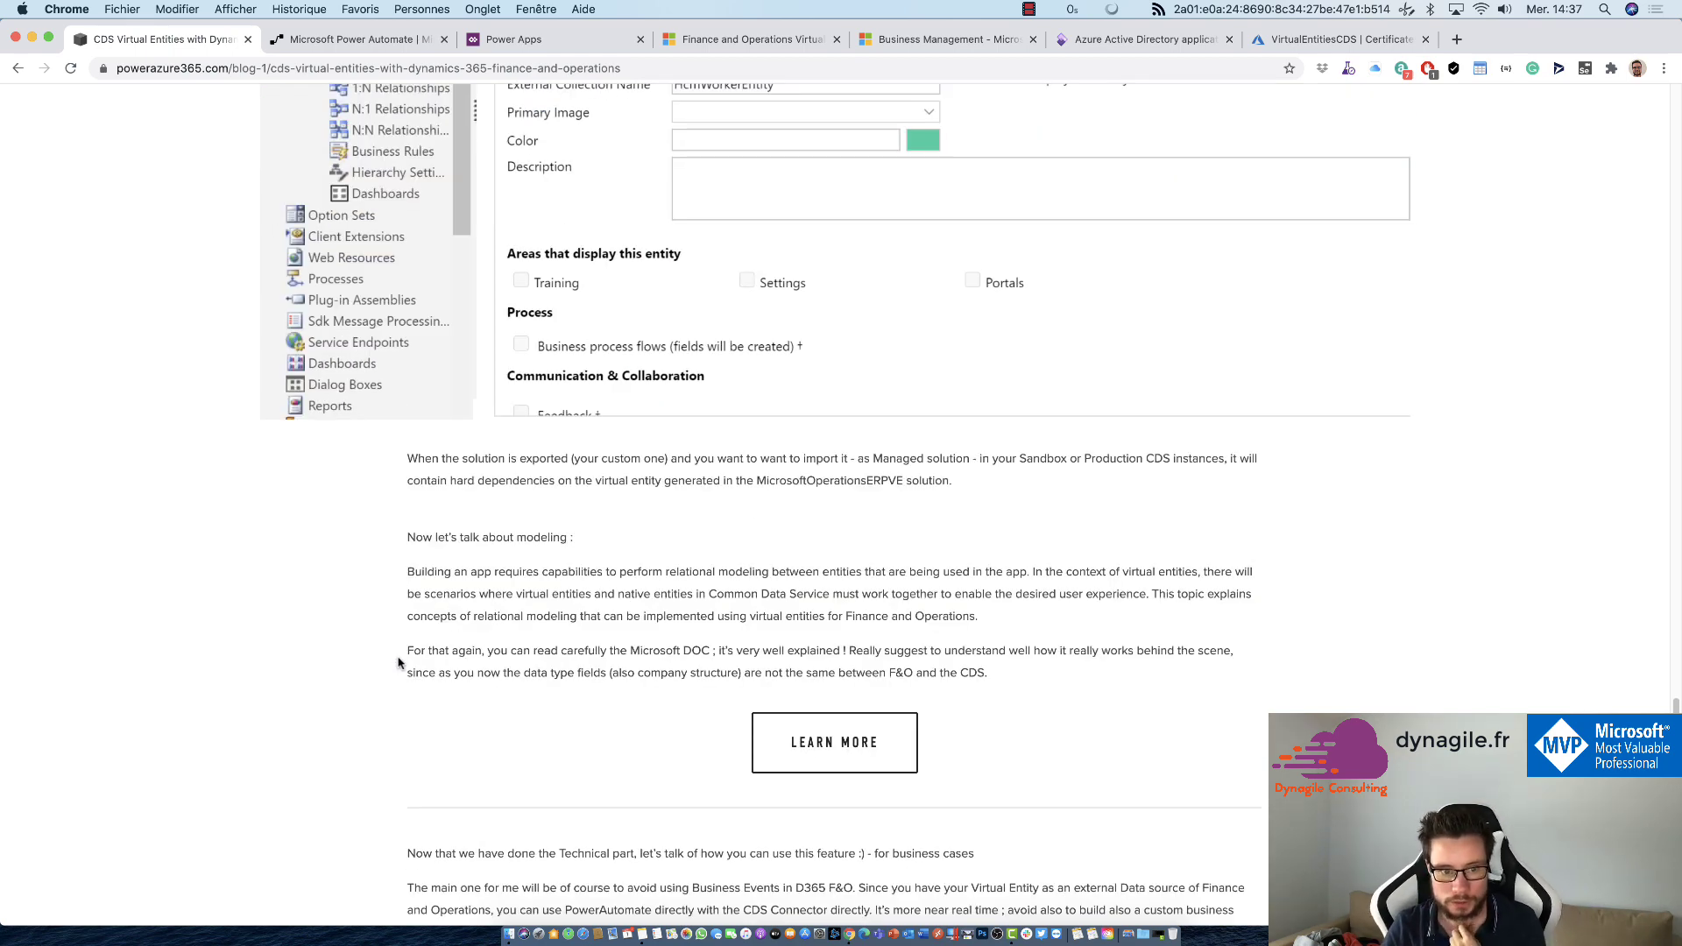
pyautogui.scroll(-5, 397, 661)
pyautogui.scroll(2, 407, 650)
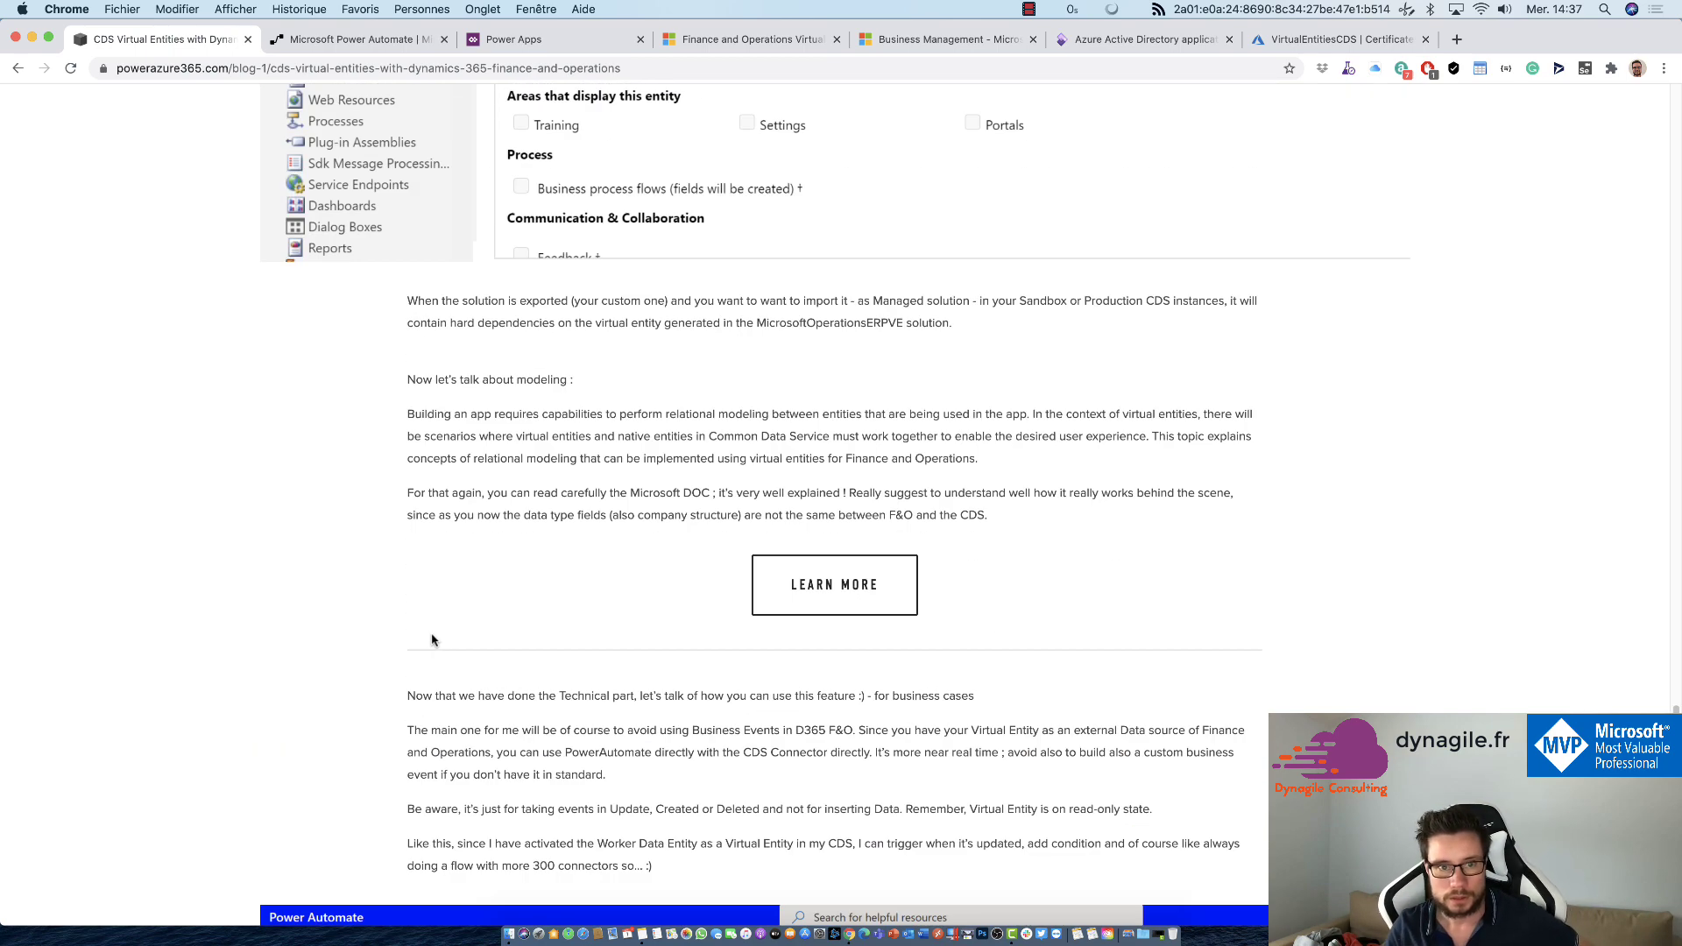
# Open the article's Learn More link in a new tab and view the Microsoft Docs Entity modeling page.
pyautogui.rightClick(842, 603)
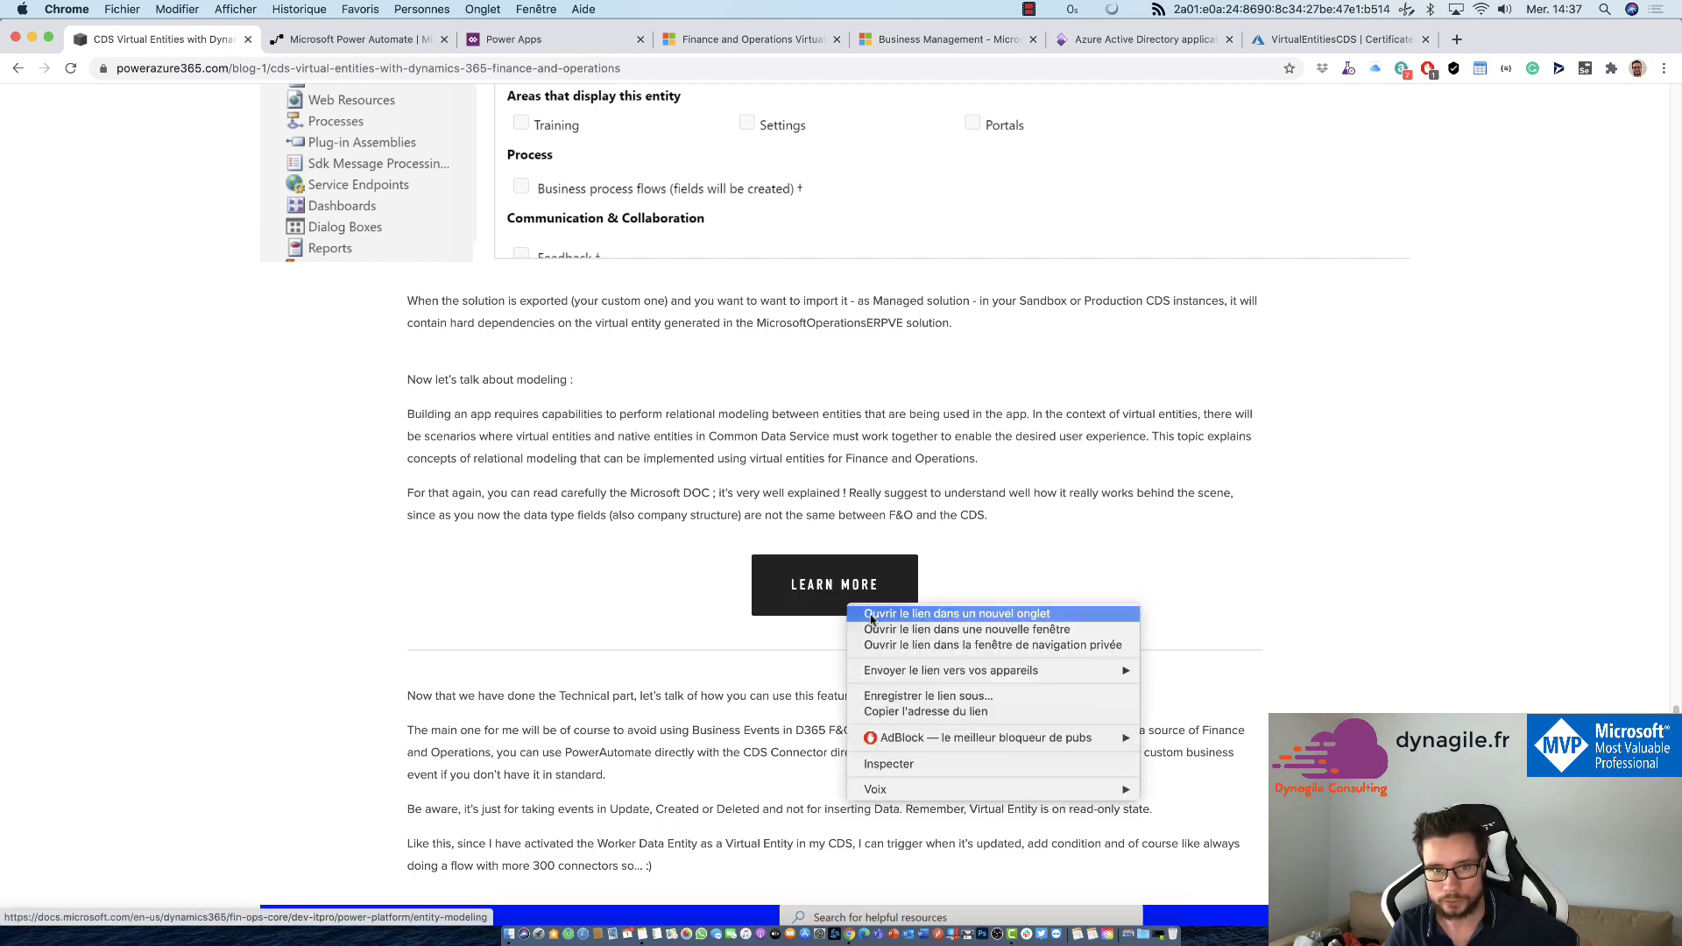
pyautogui.click(870, 618)
pyautogui.click(377, 38)
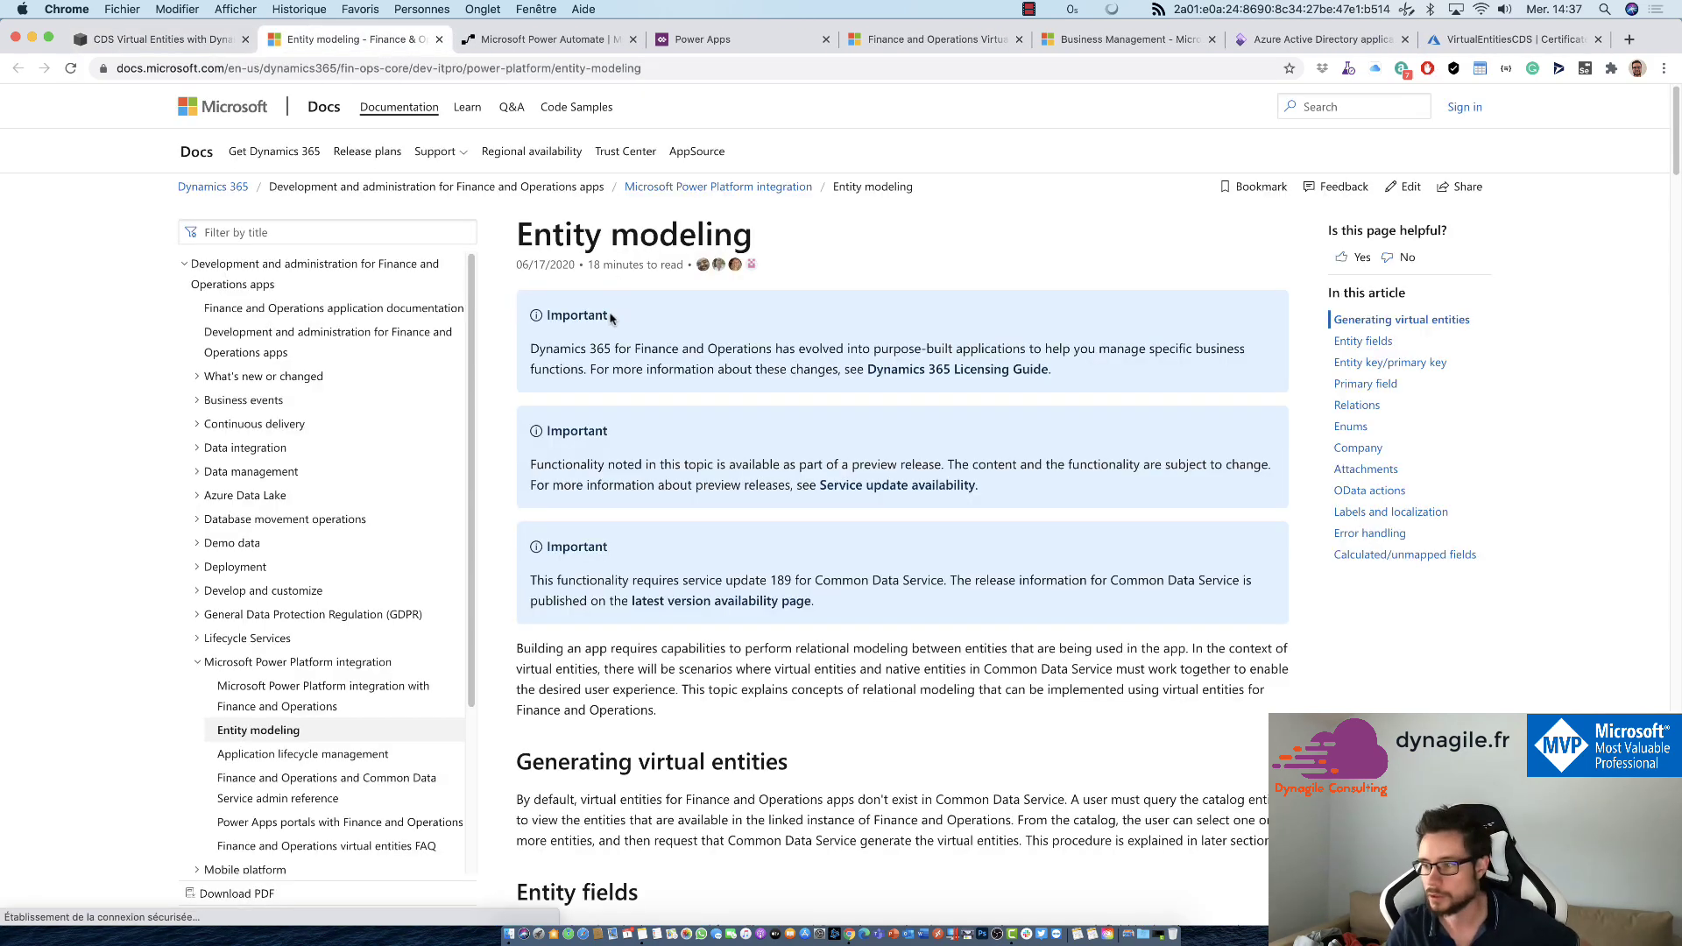
pyautogui.scroll(-5, 955, 596)
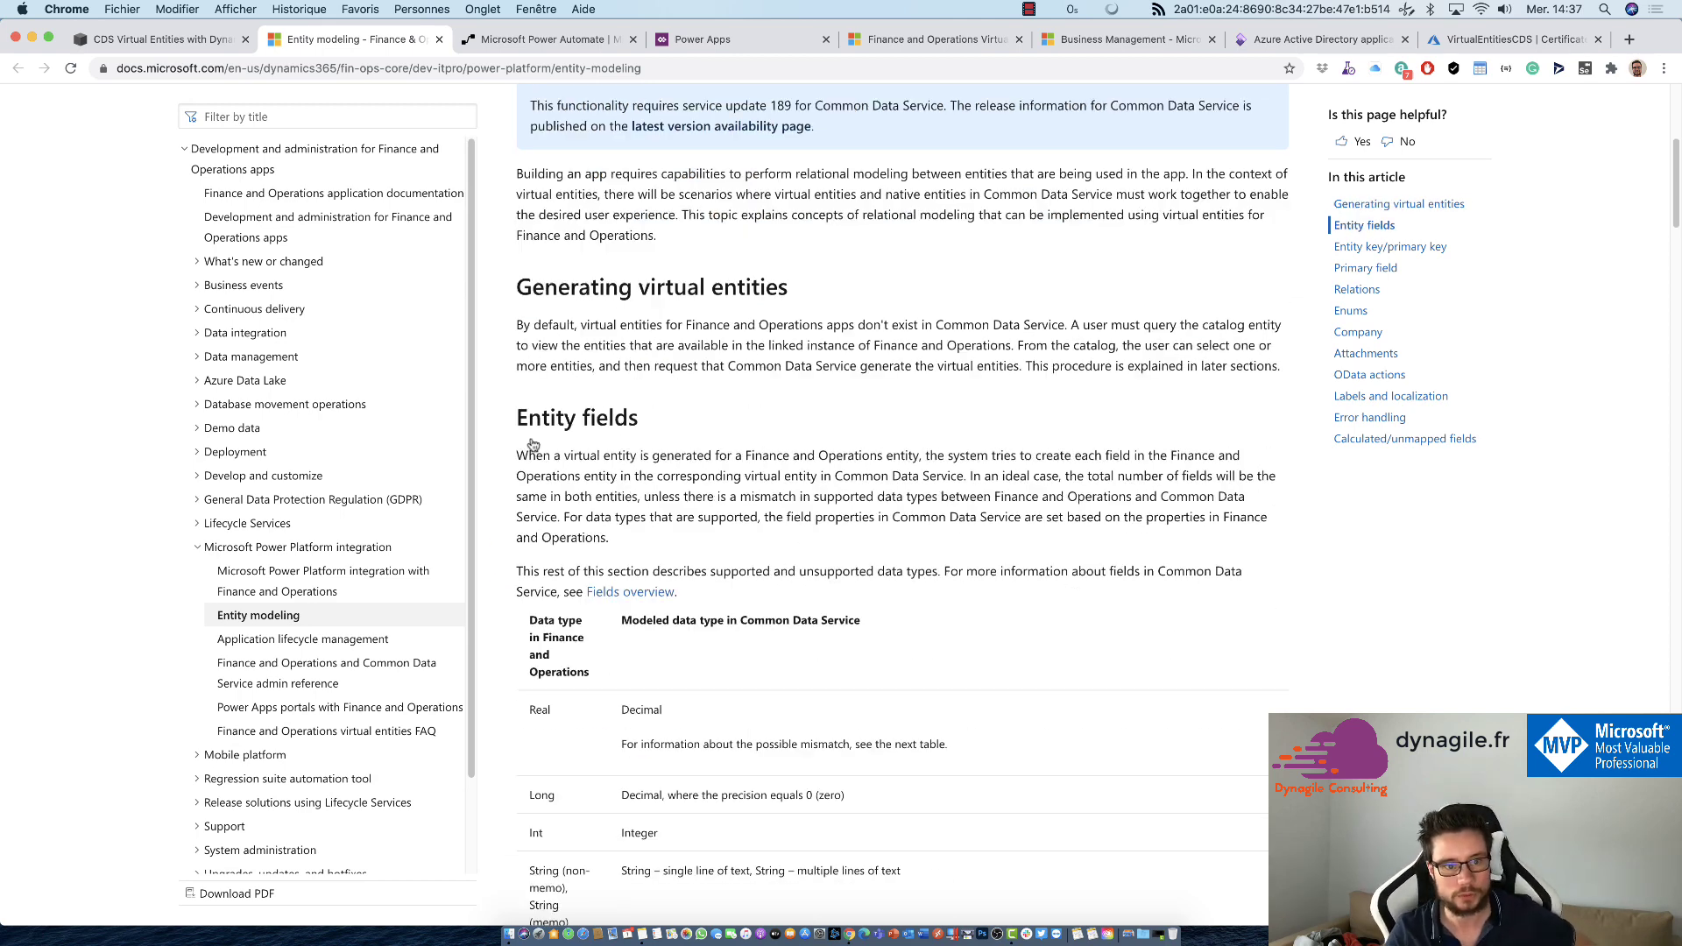
pyautogui.click(158, 39)
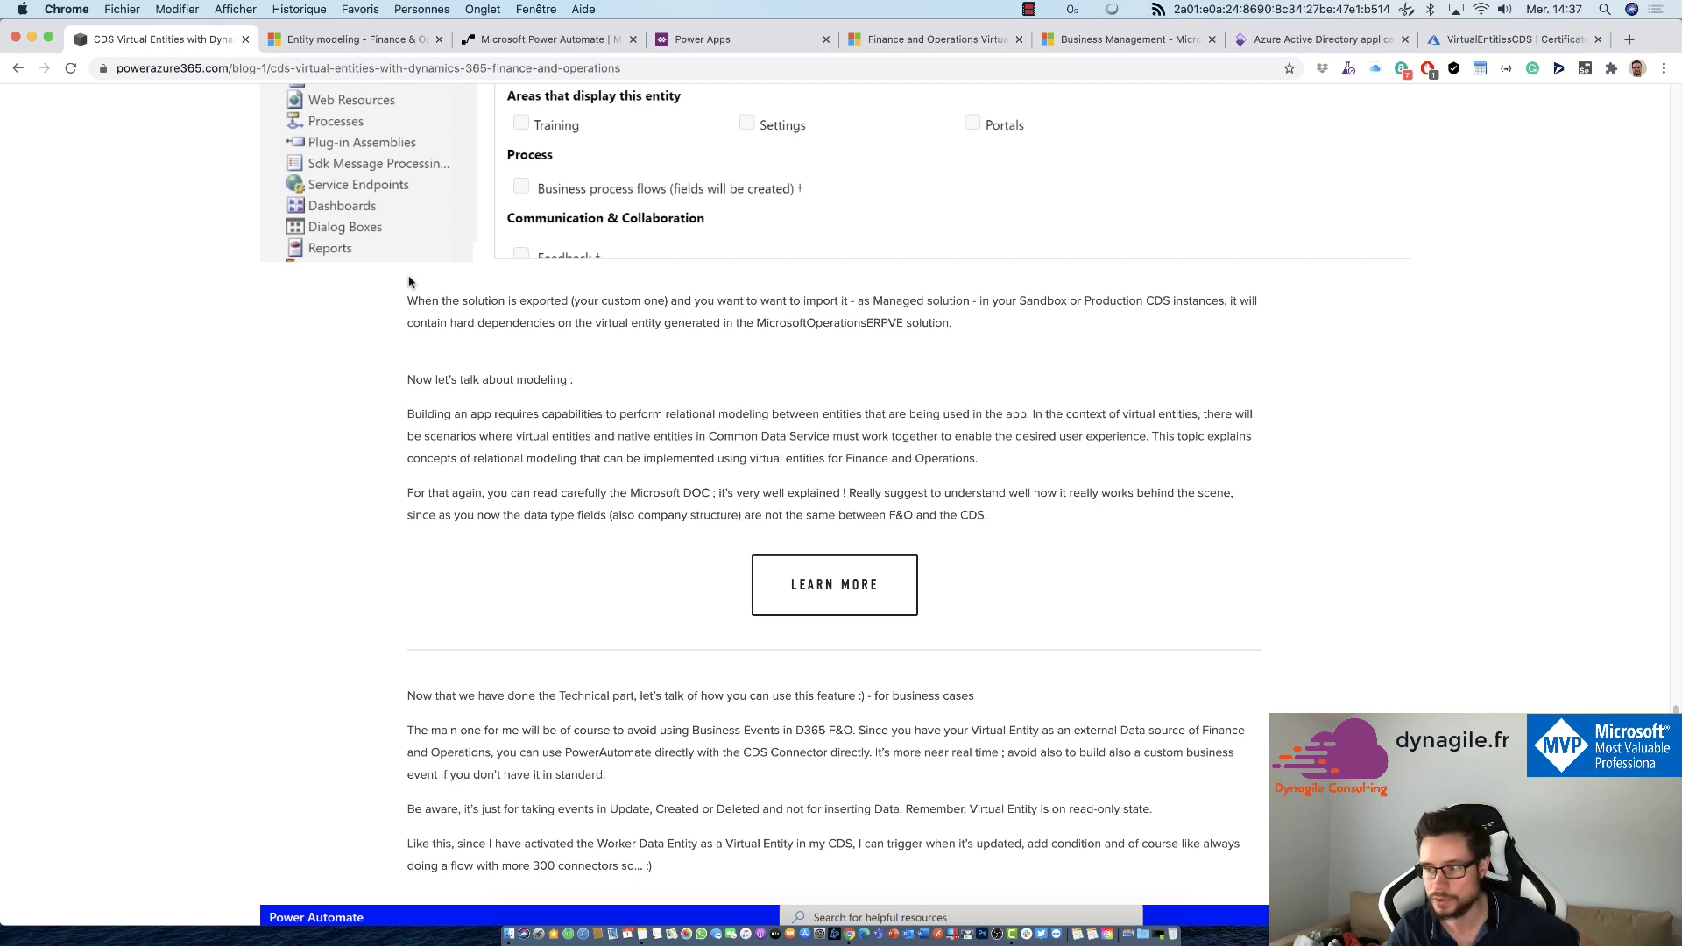
pyautogui.click(360, 41)
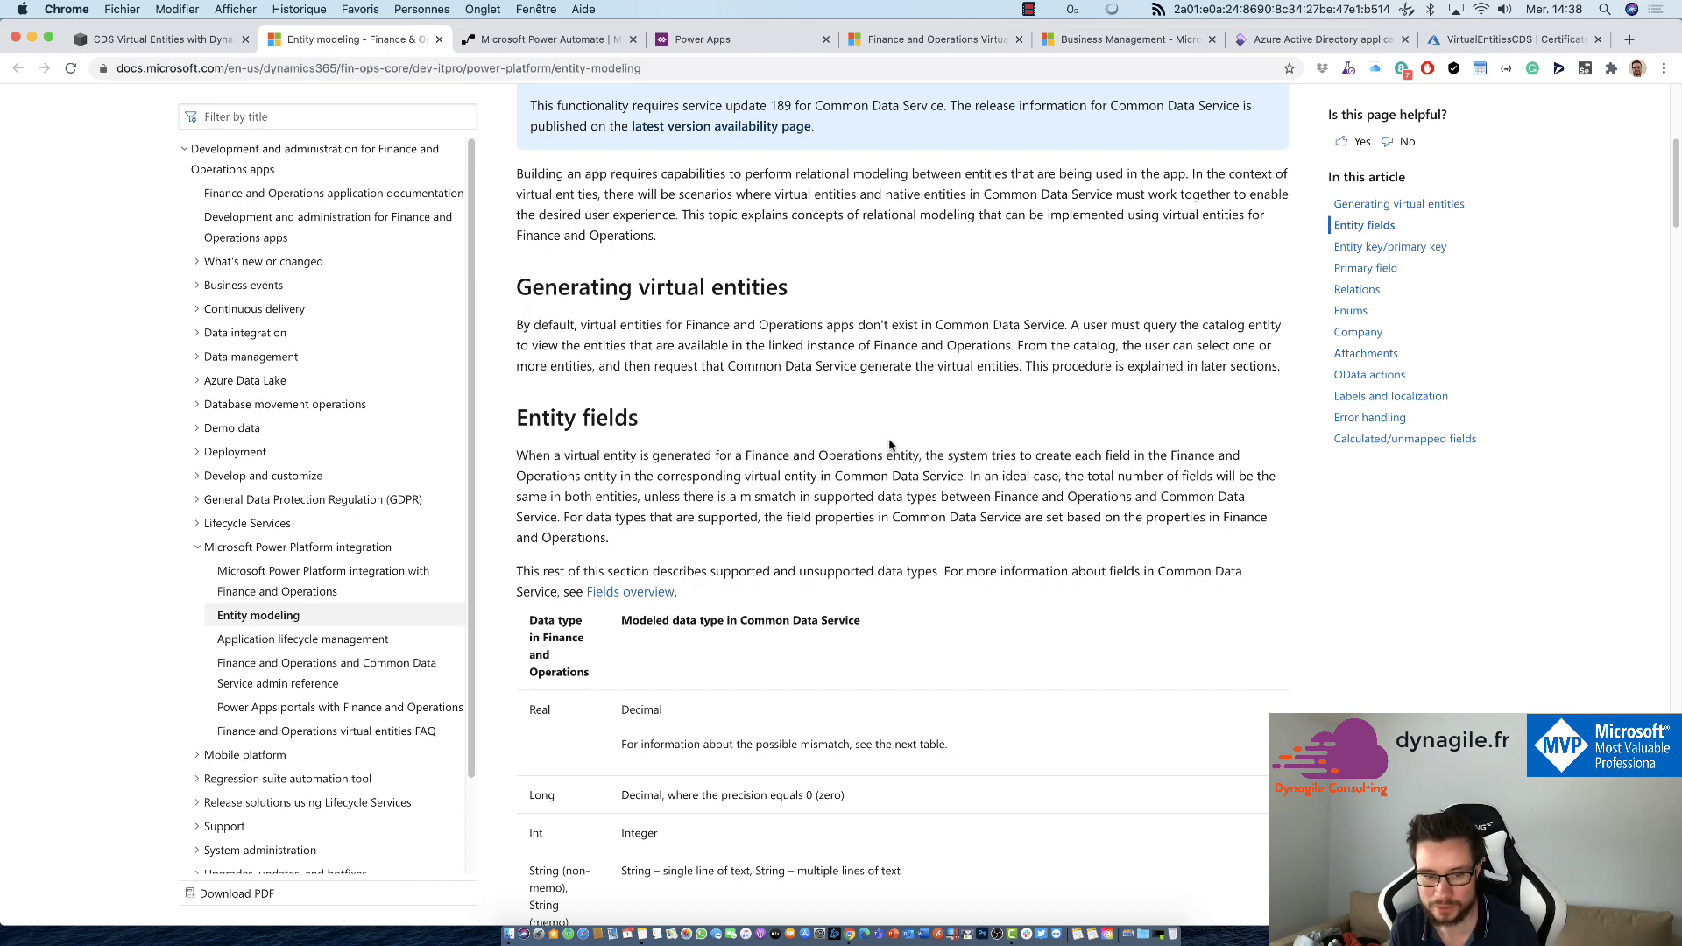
# Examine how Finance and Operations data types map to Common Data Service under Entity fields, including the precision and scale cases.
pyautogui.scroll(-4, 890, 445)
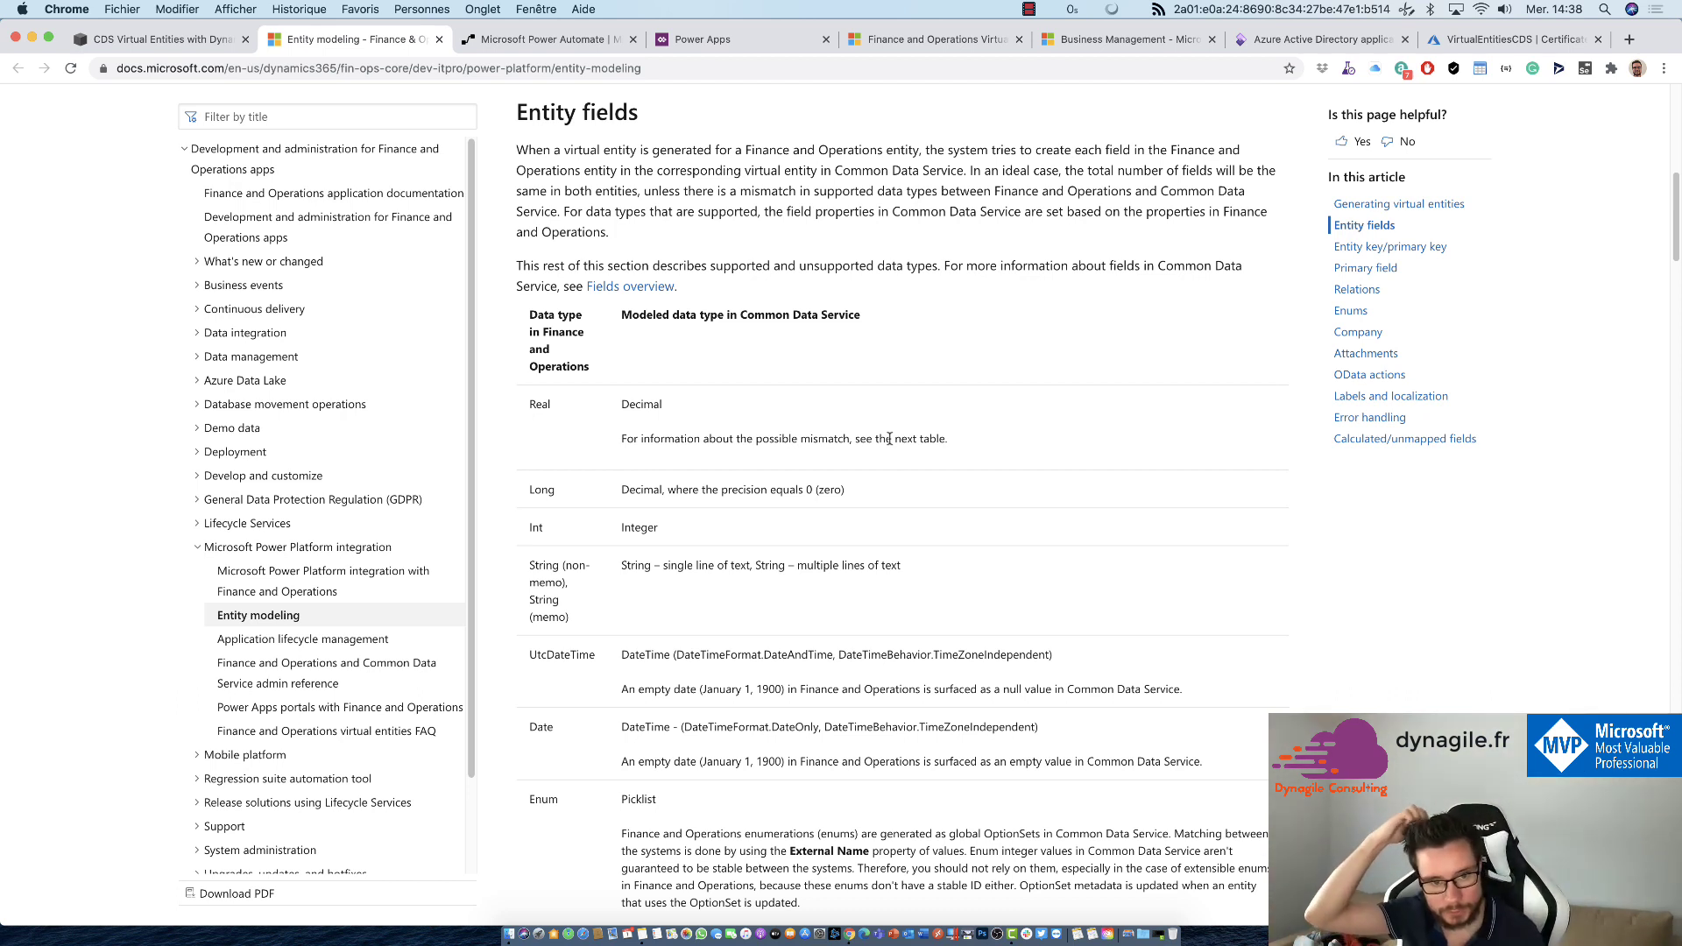
pyautogui.scroll(-5, 890, 439)
pyautogui.scroll(3, 859, 464)
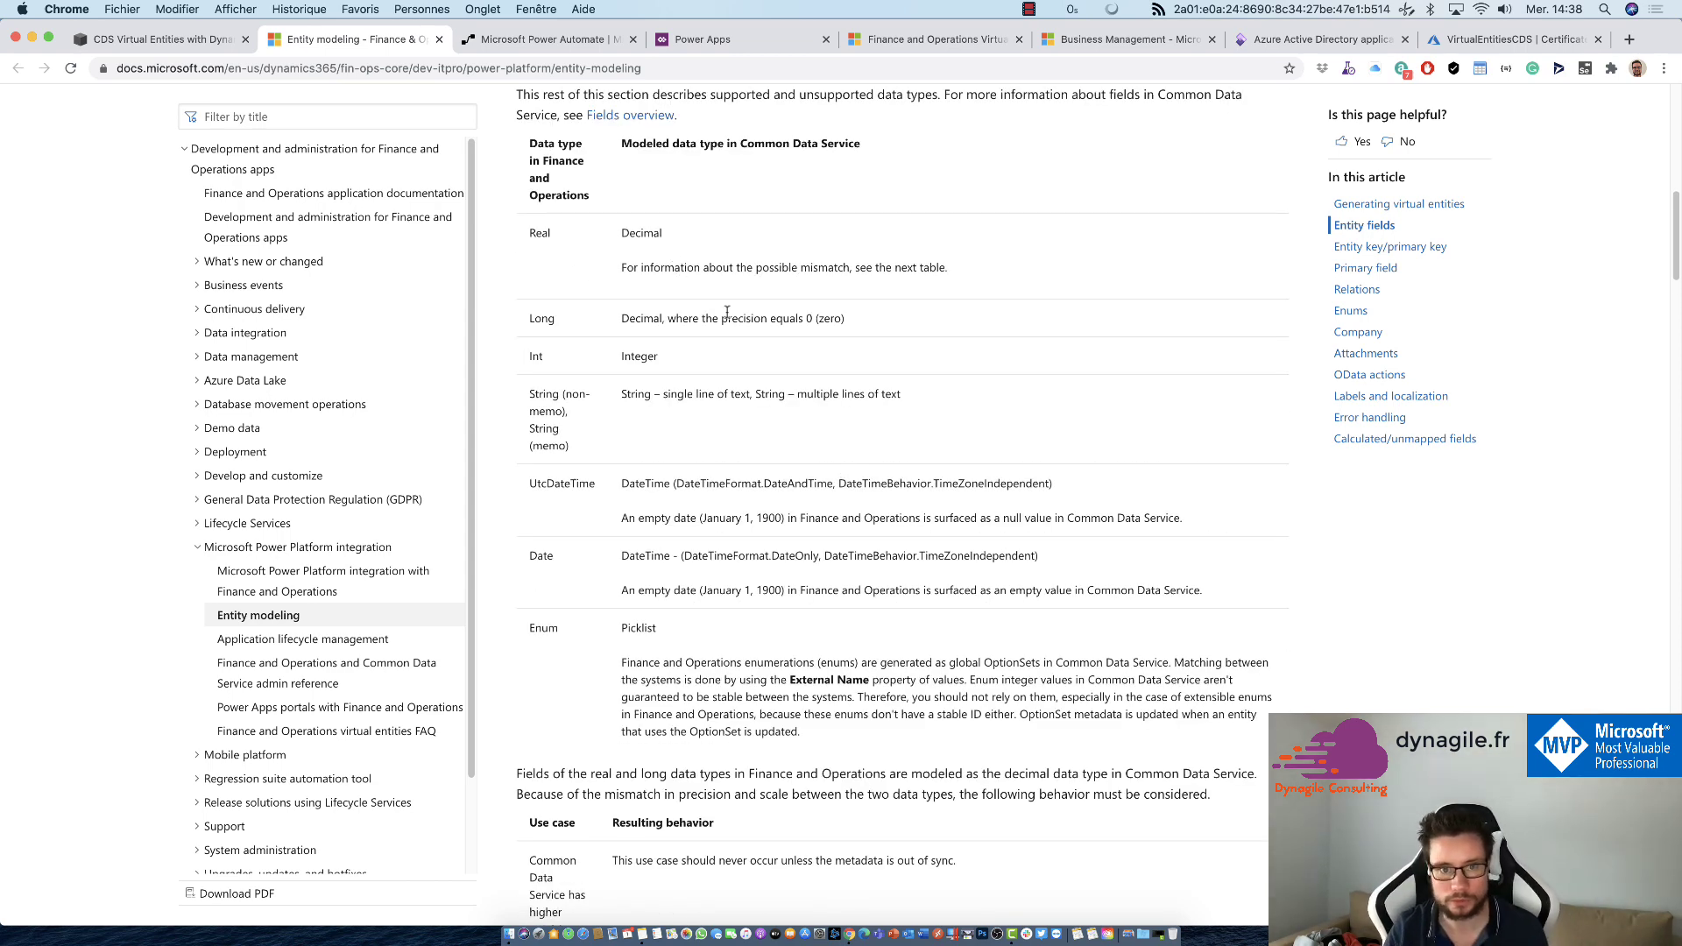
pyautogui.scroll(-2, 782, 378)
pyautogui.scroll(-4, 783, 379)
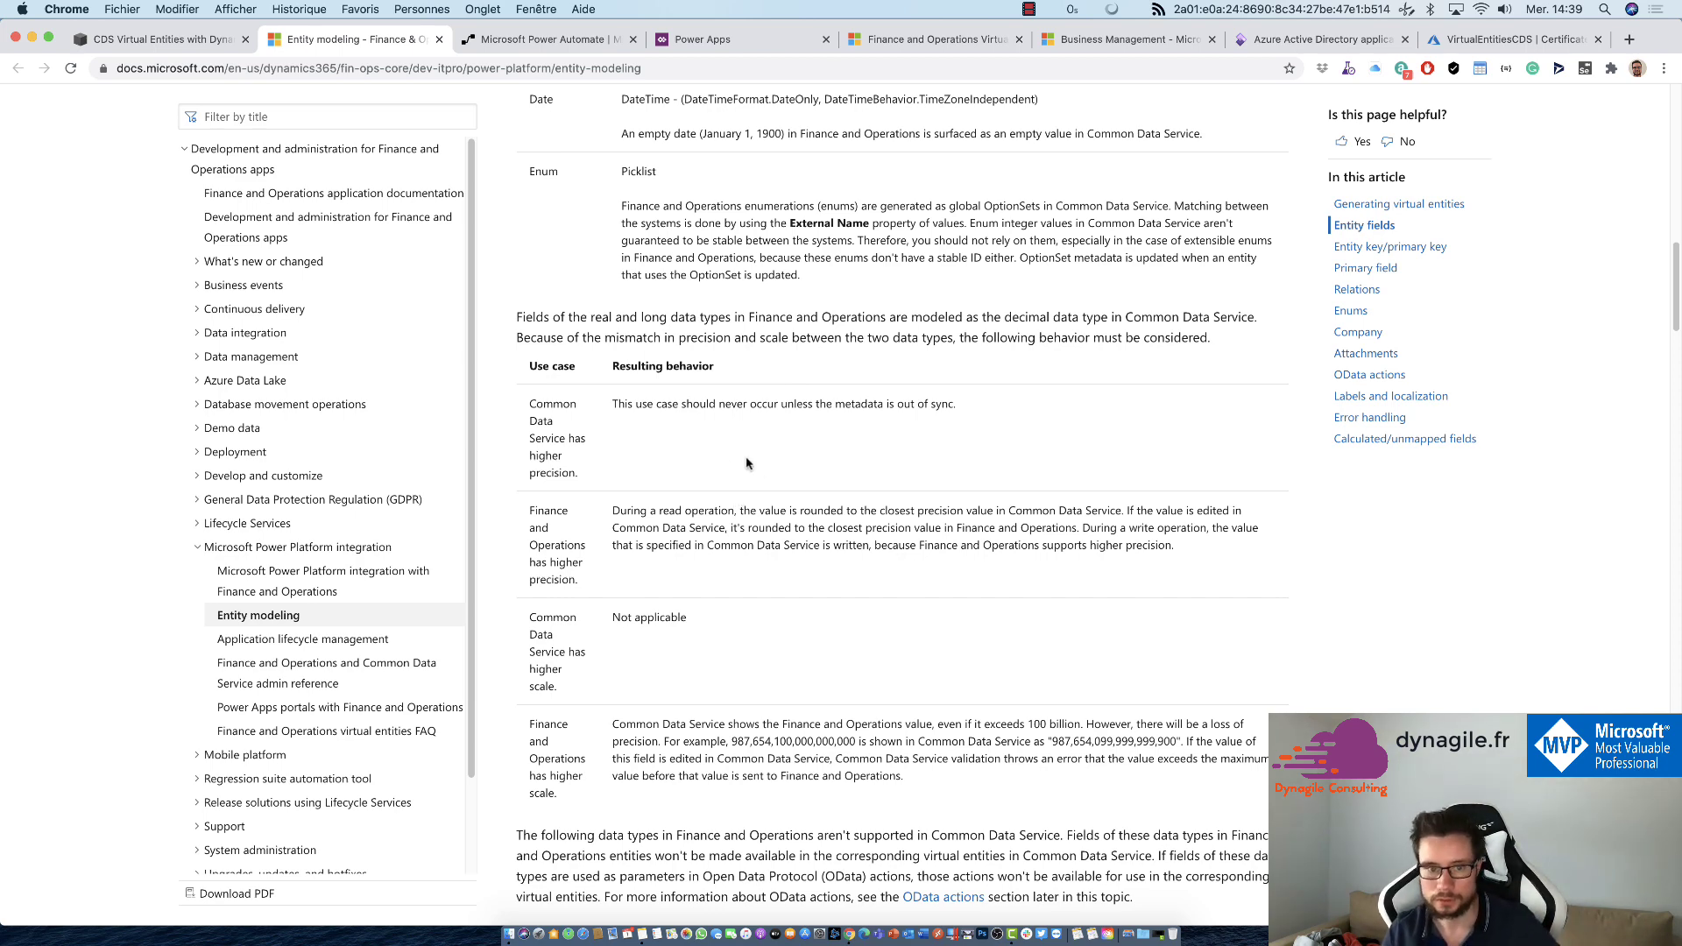
# Review the list of data types not supported in Common Data Service, highlighting Container.
pyautogui.scroll(-5, 745, 477)
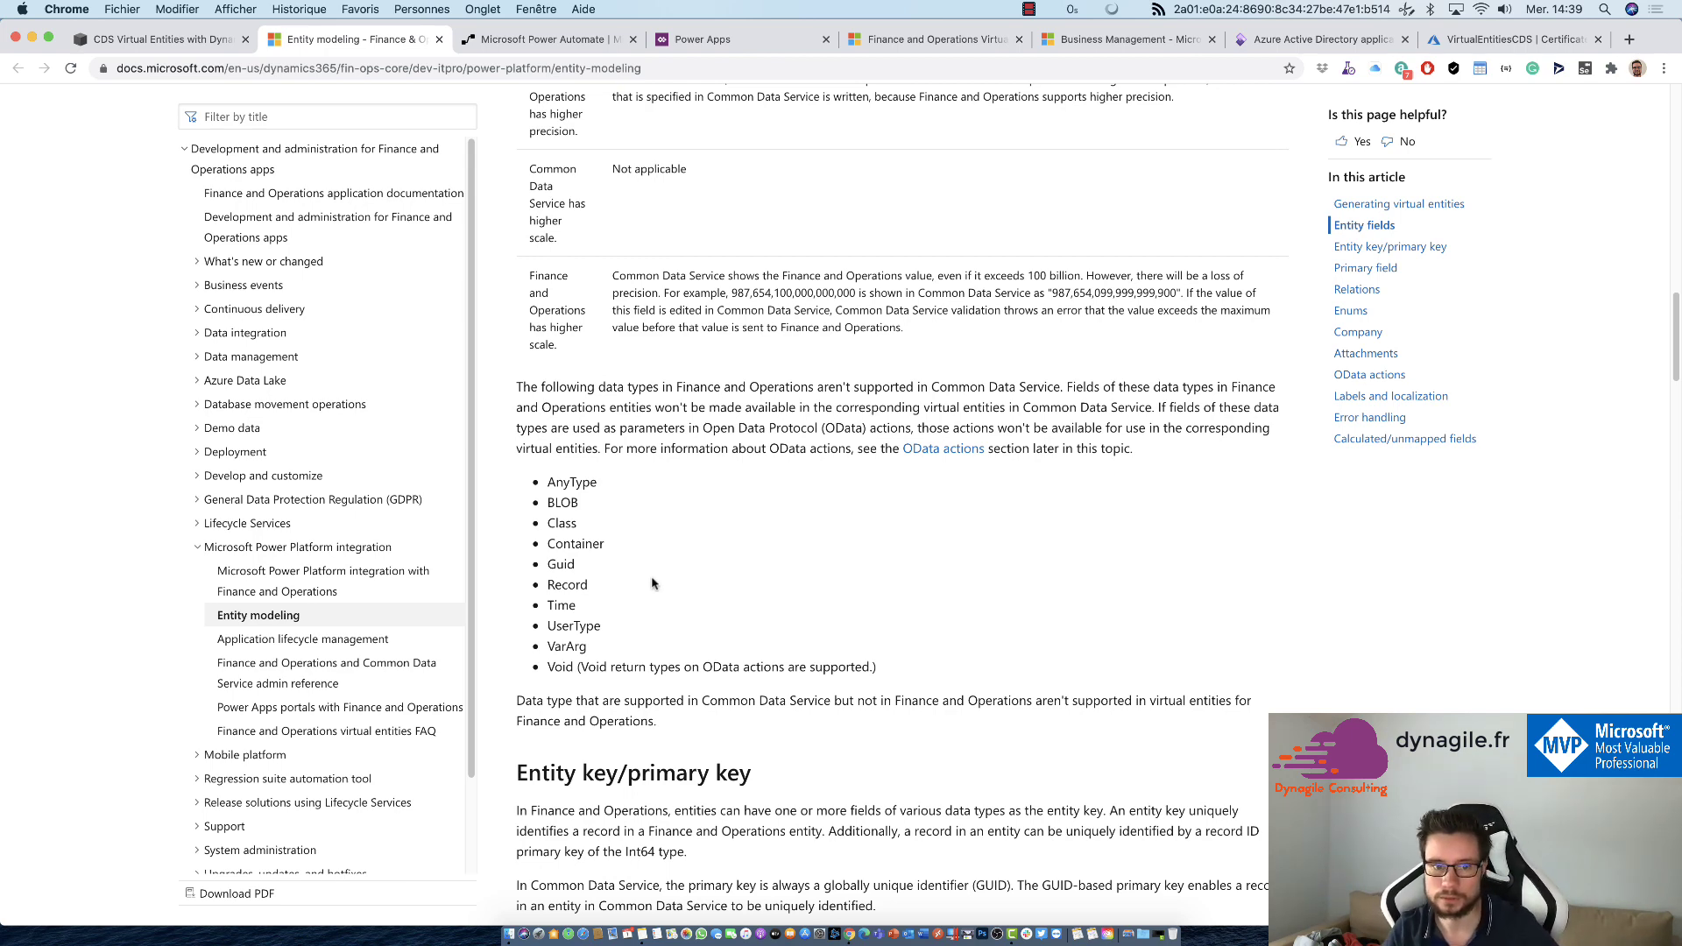
pyautogui.moveTo(546, 480); pyautogui.dragTo(627, 599)
pyautogui.click(628, 598)
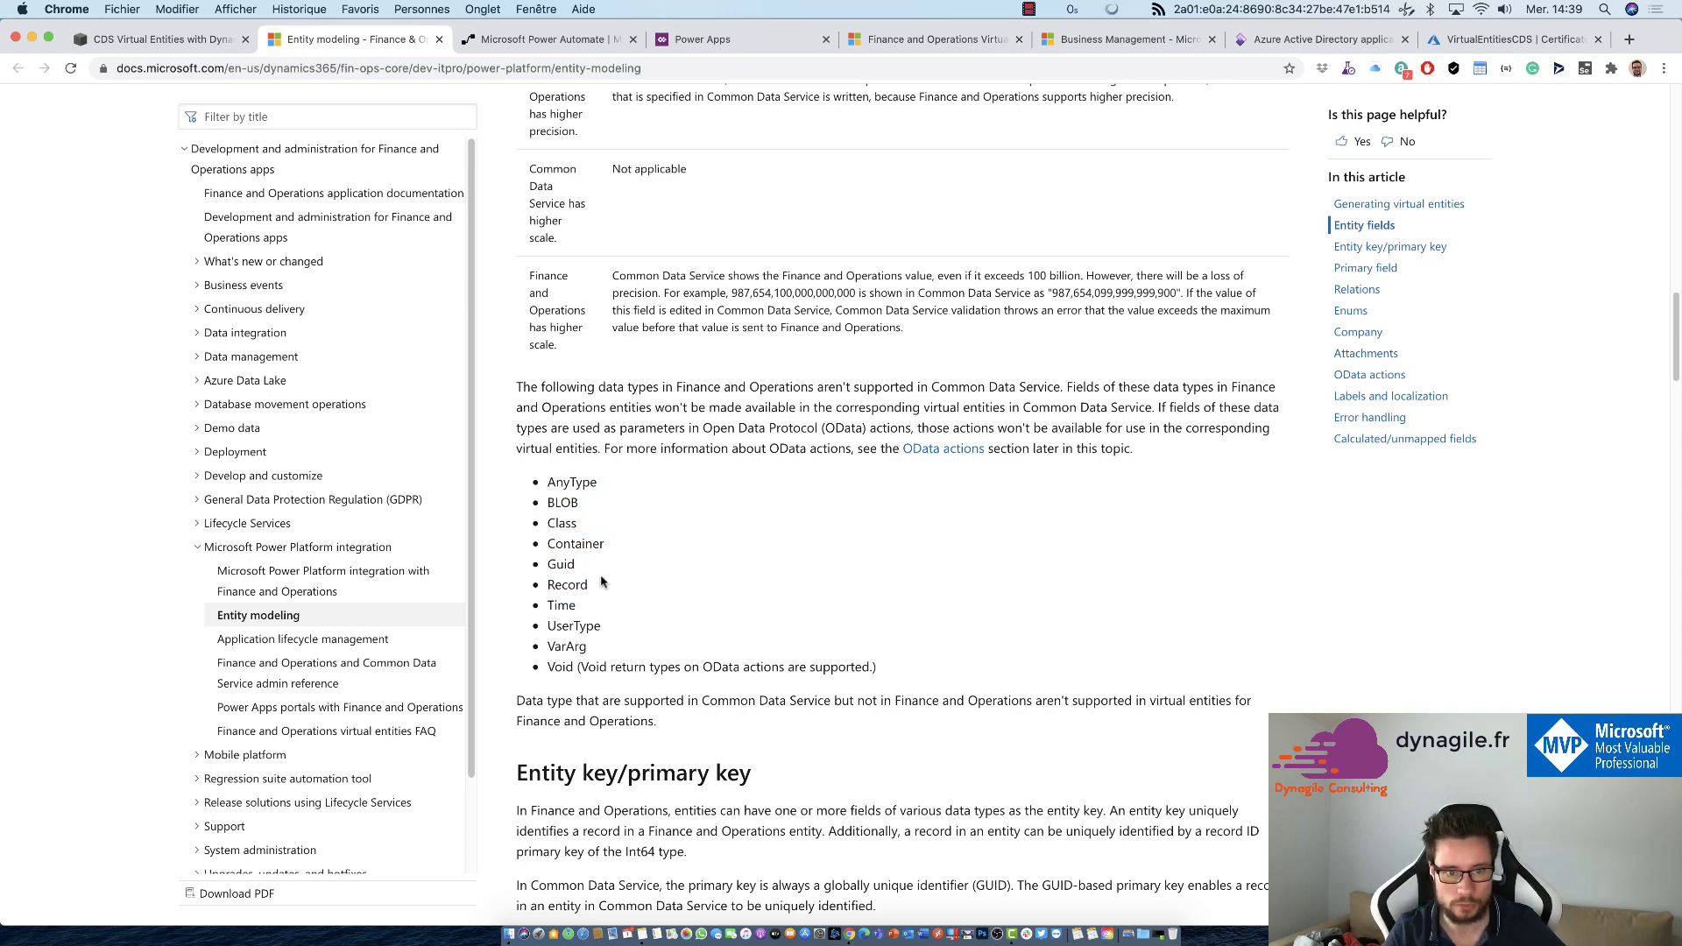
pyautogui.doubleClick(573, 543)
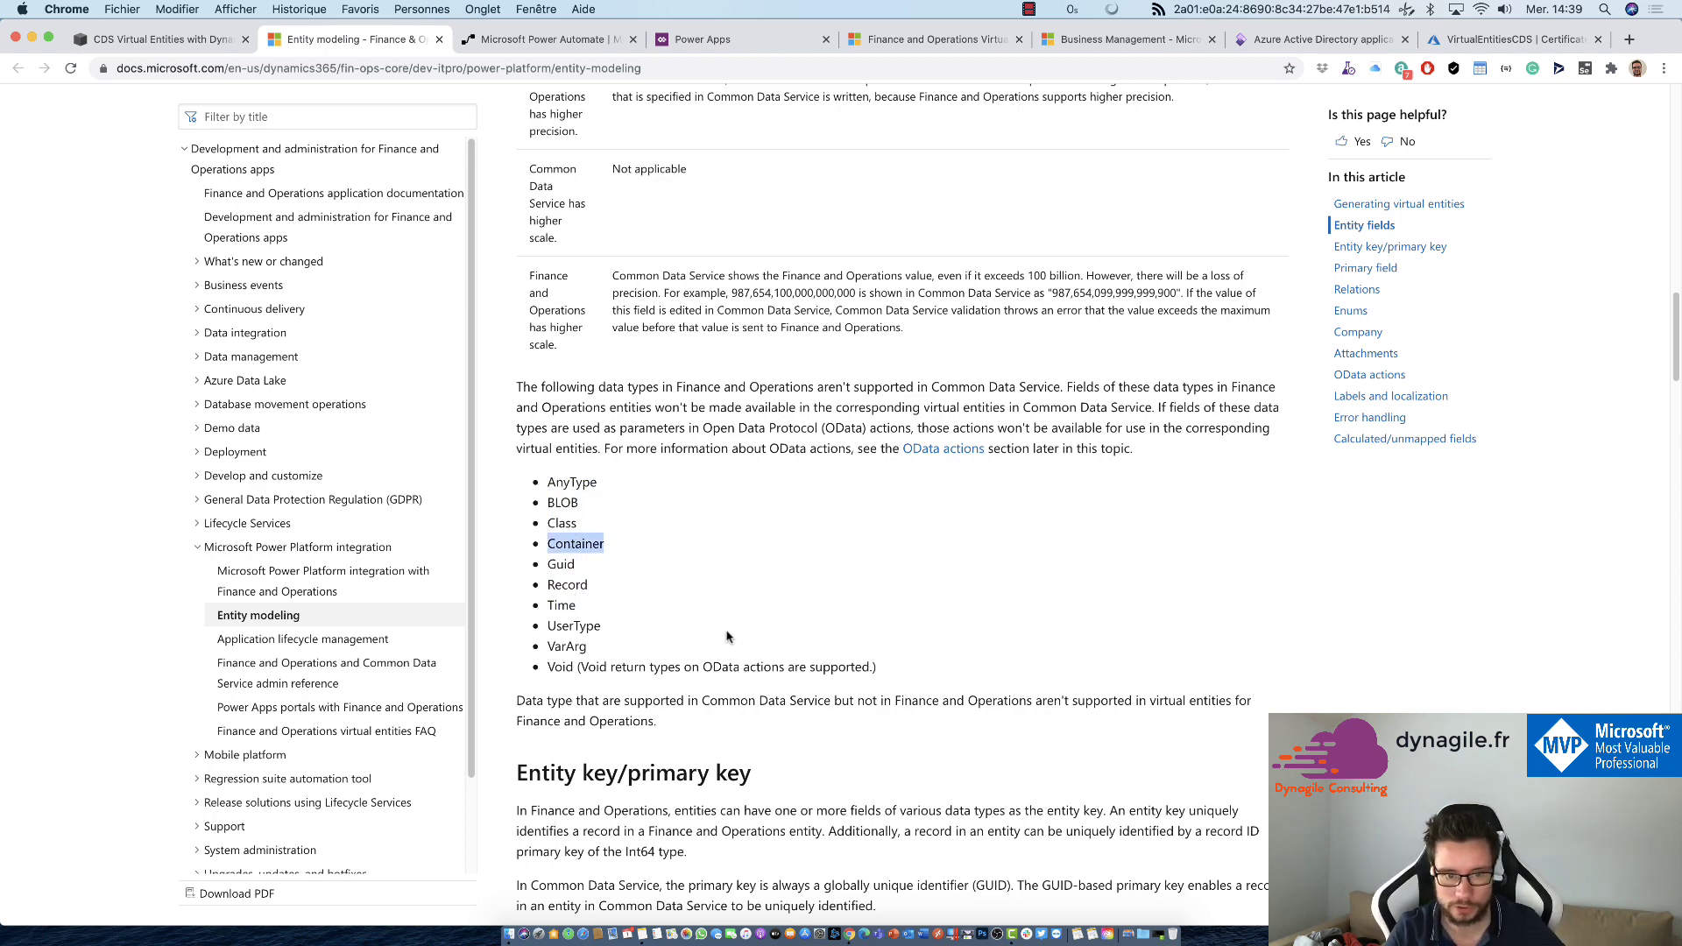
pyautogui.click(734, 634)
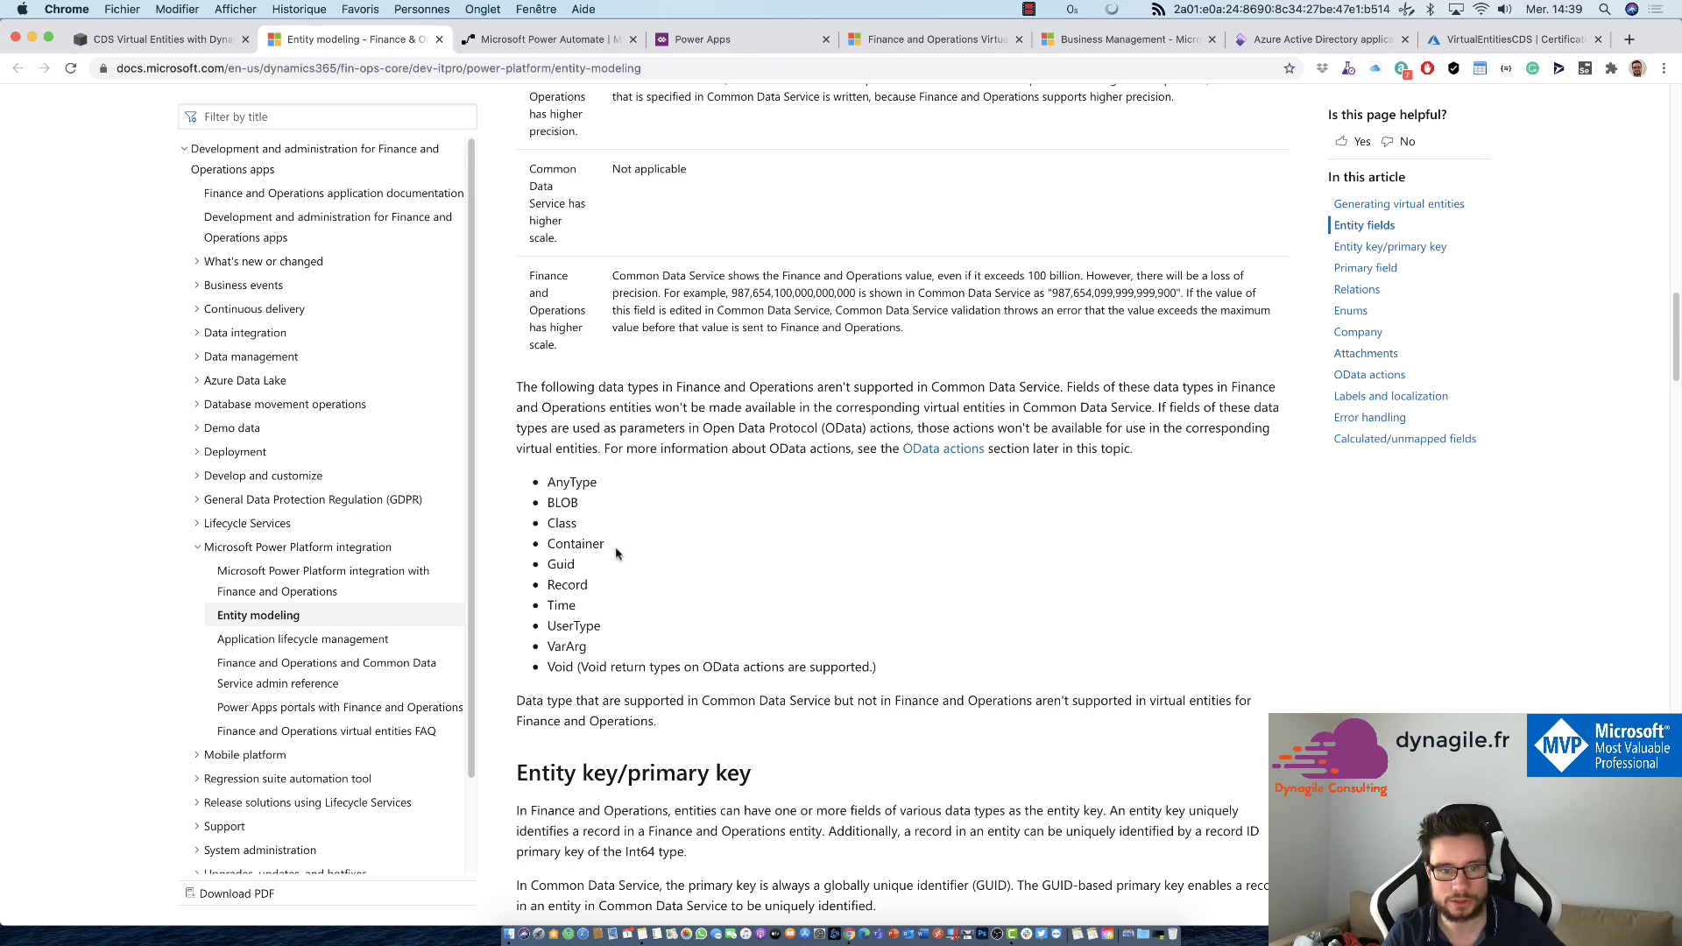
# Read the Entity key/primary key and Primary field sections on the Entity modeling page.
pyautogui.scroll(-6, 932, 518)
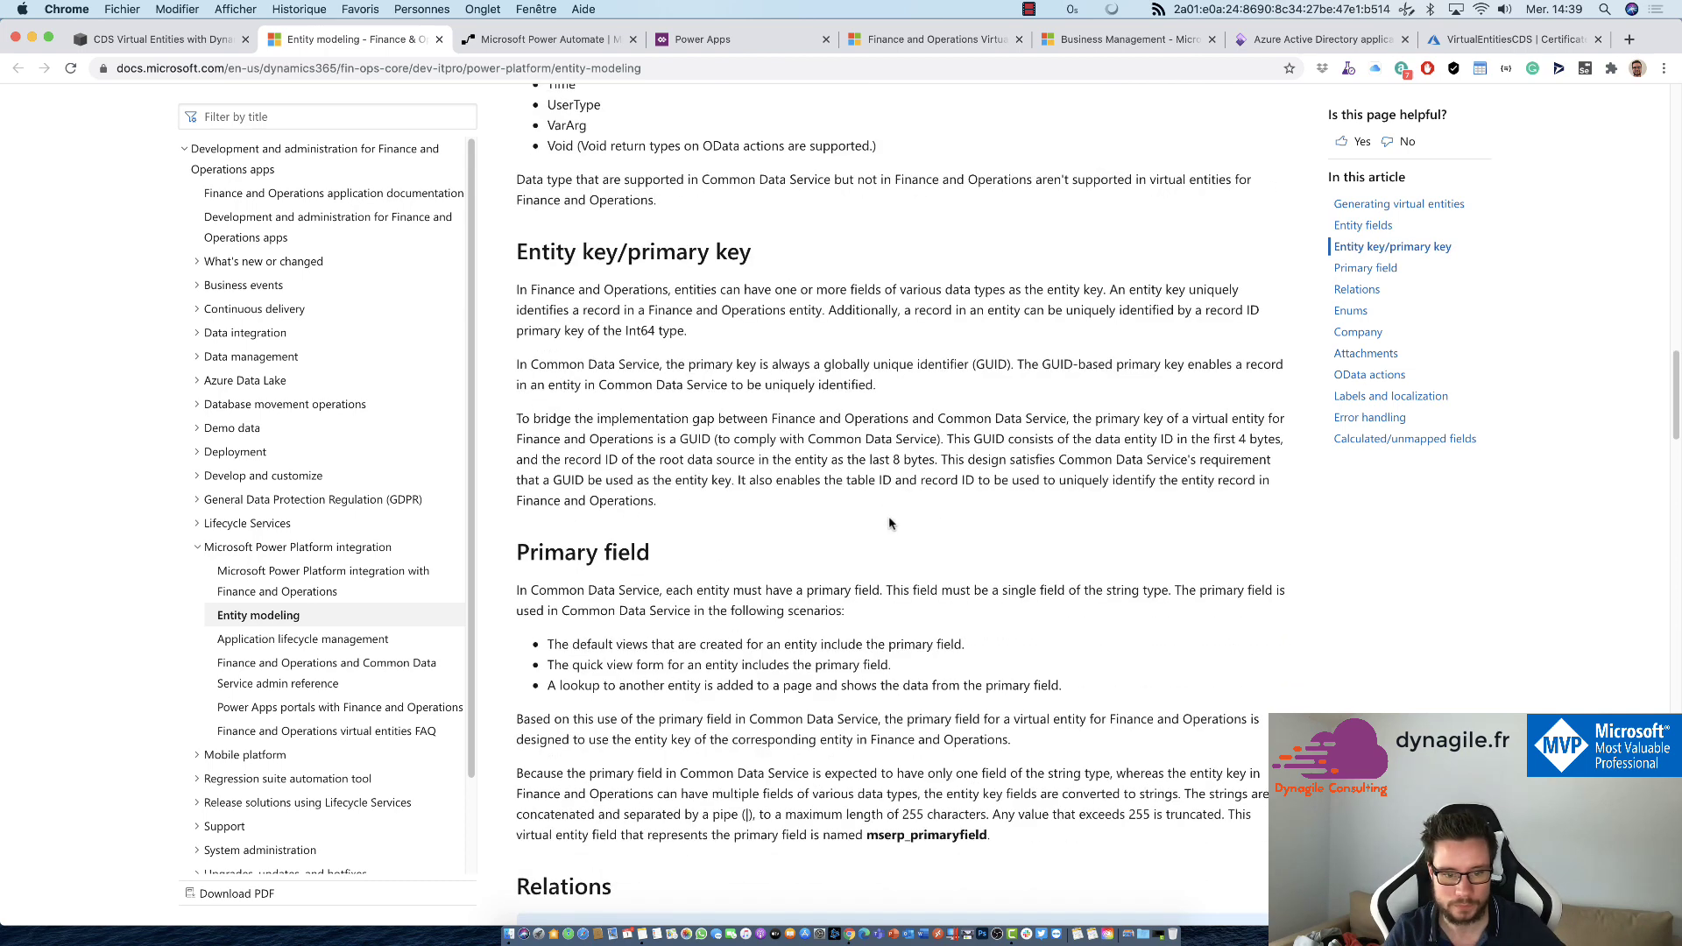
pyautogui.scroll(-1, 885, 520)
pyautogui.scroll(-4, 885, 520)
pyautogui.scroll(4, 934, 552)
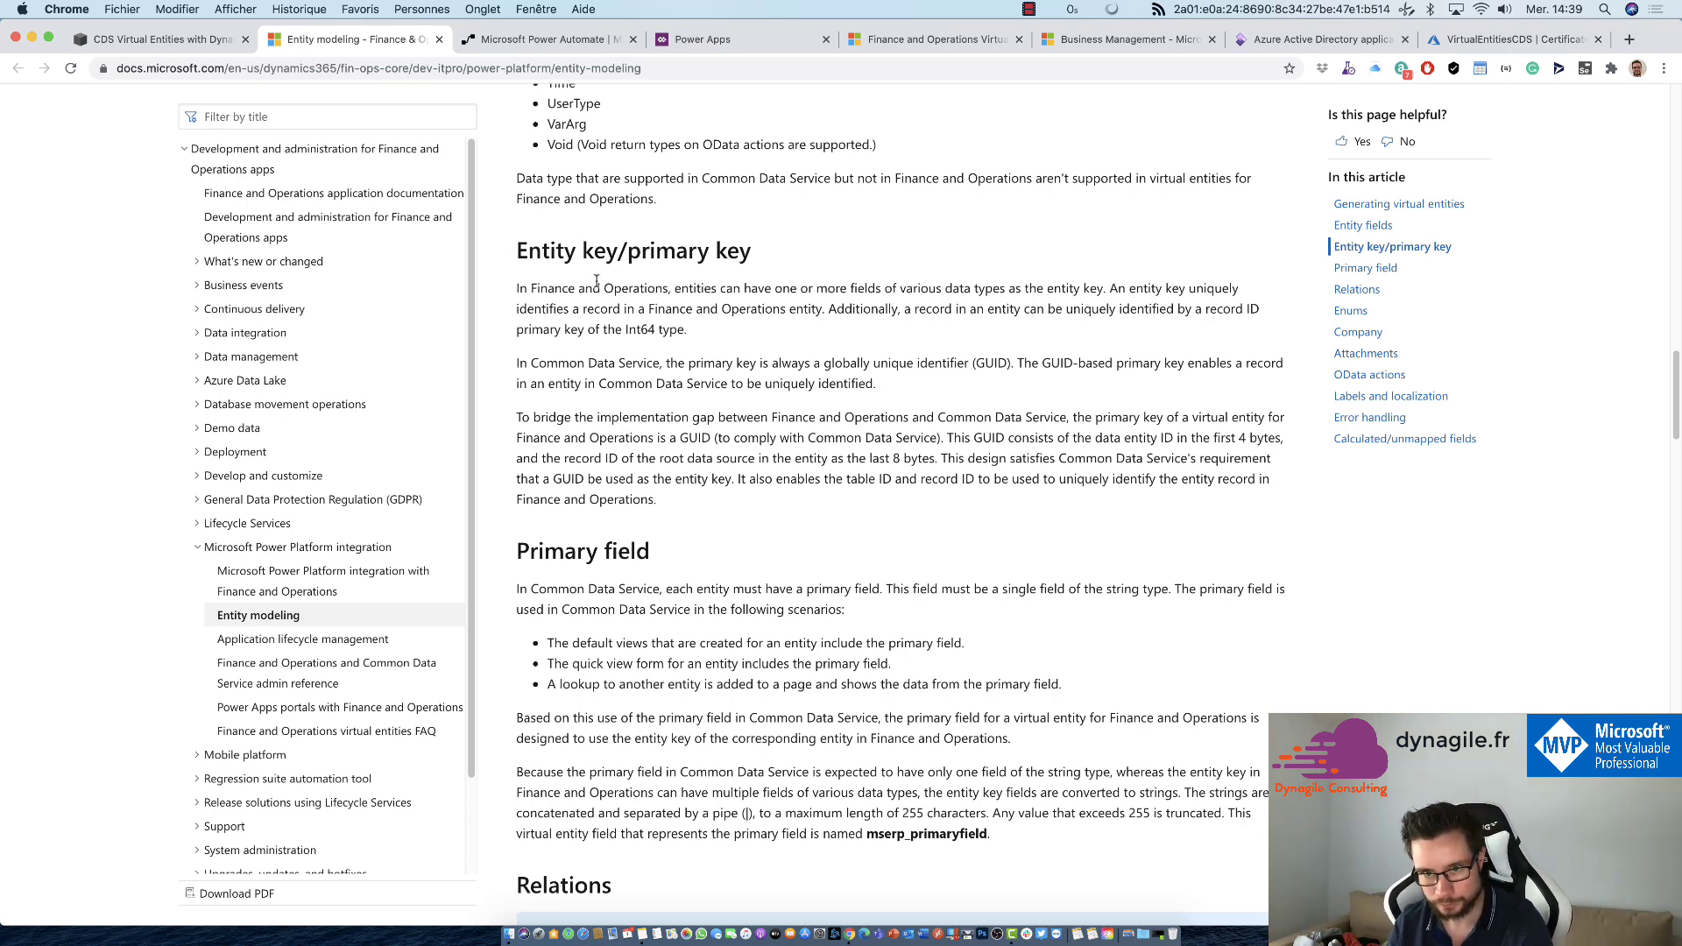
pyautogui.scroll(-3, 583, 270)
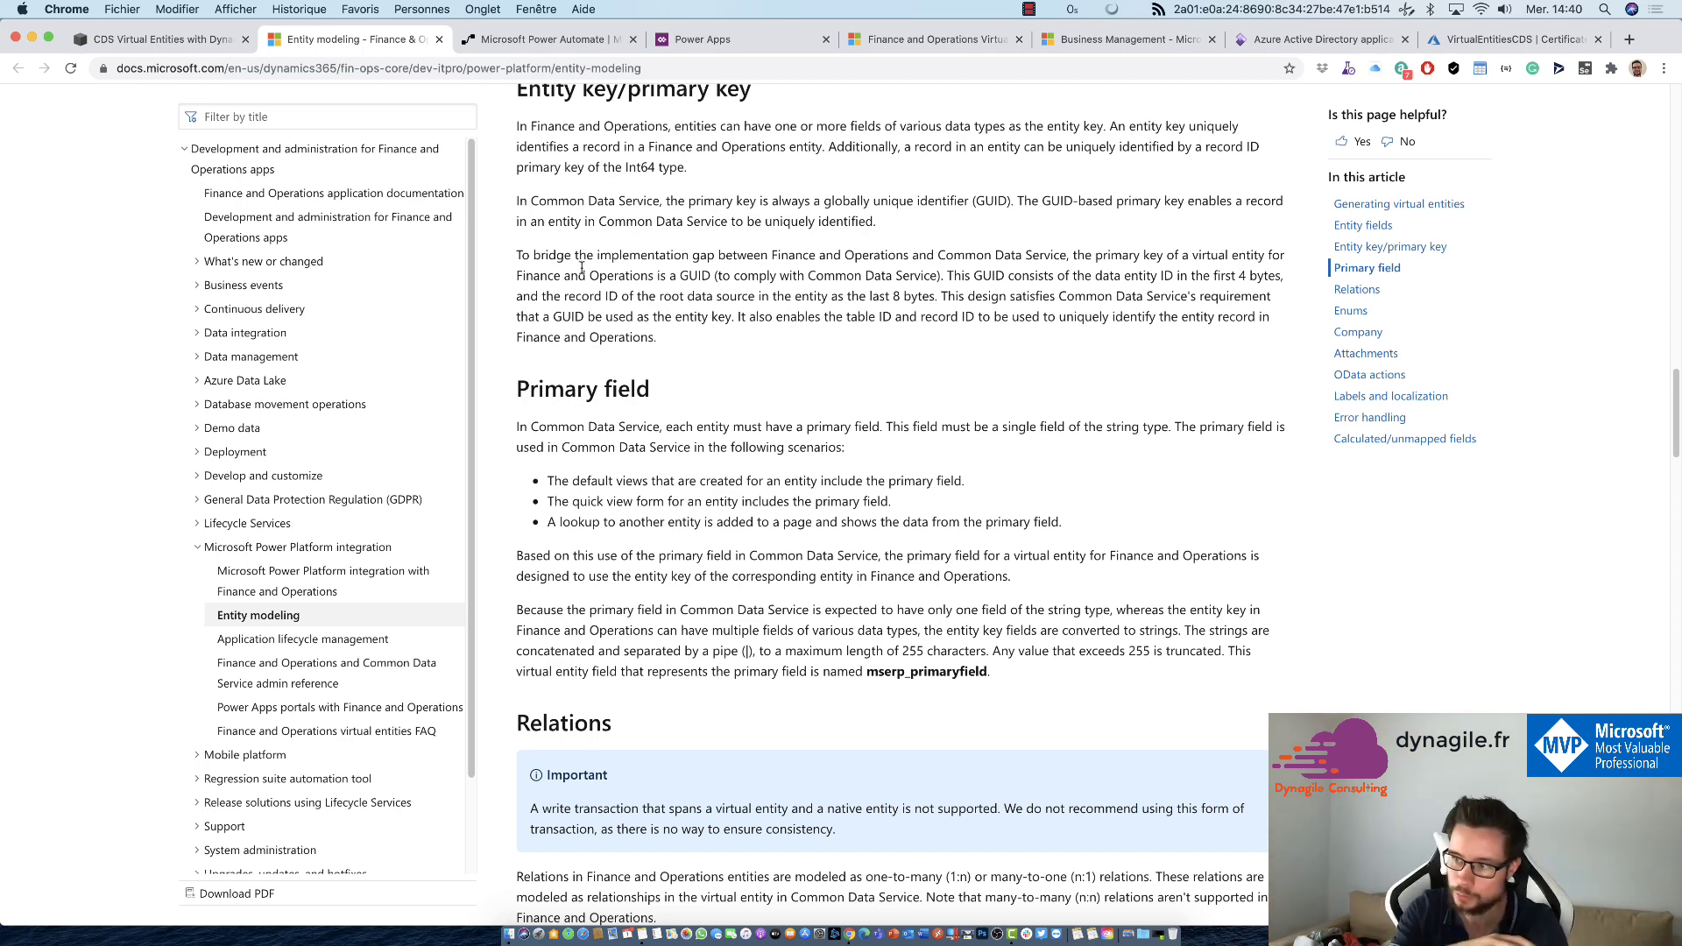
# Read the Relations section through the virtual-to-native X++ example and on to the Enums and Company sections.
pyautogui.scroll(-15, 871, 470)
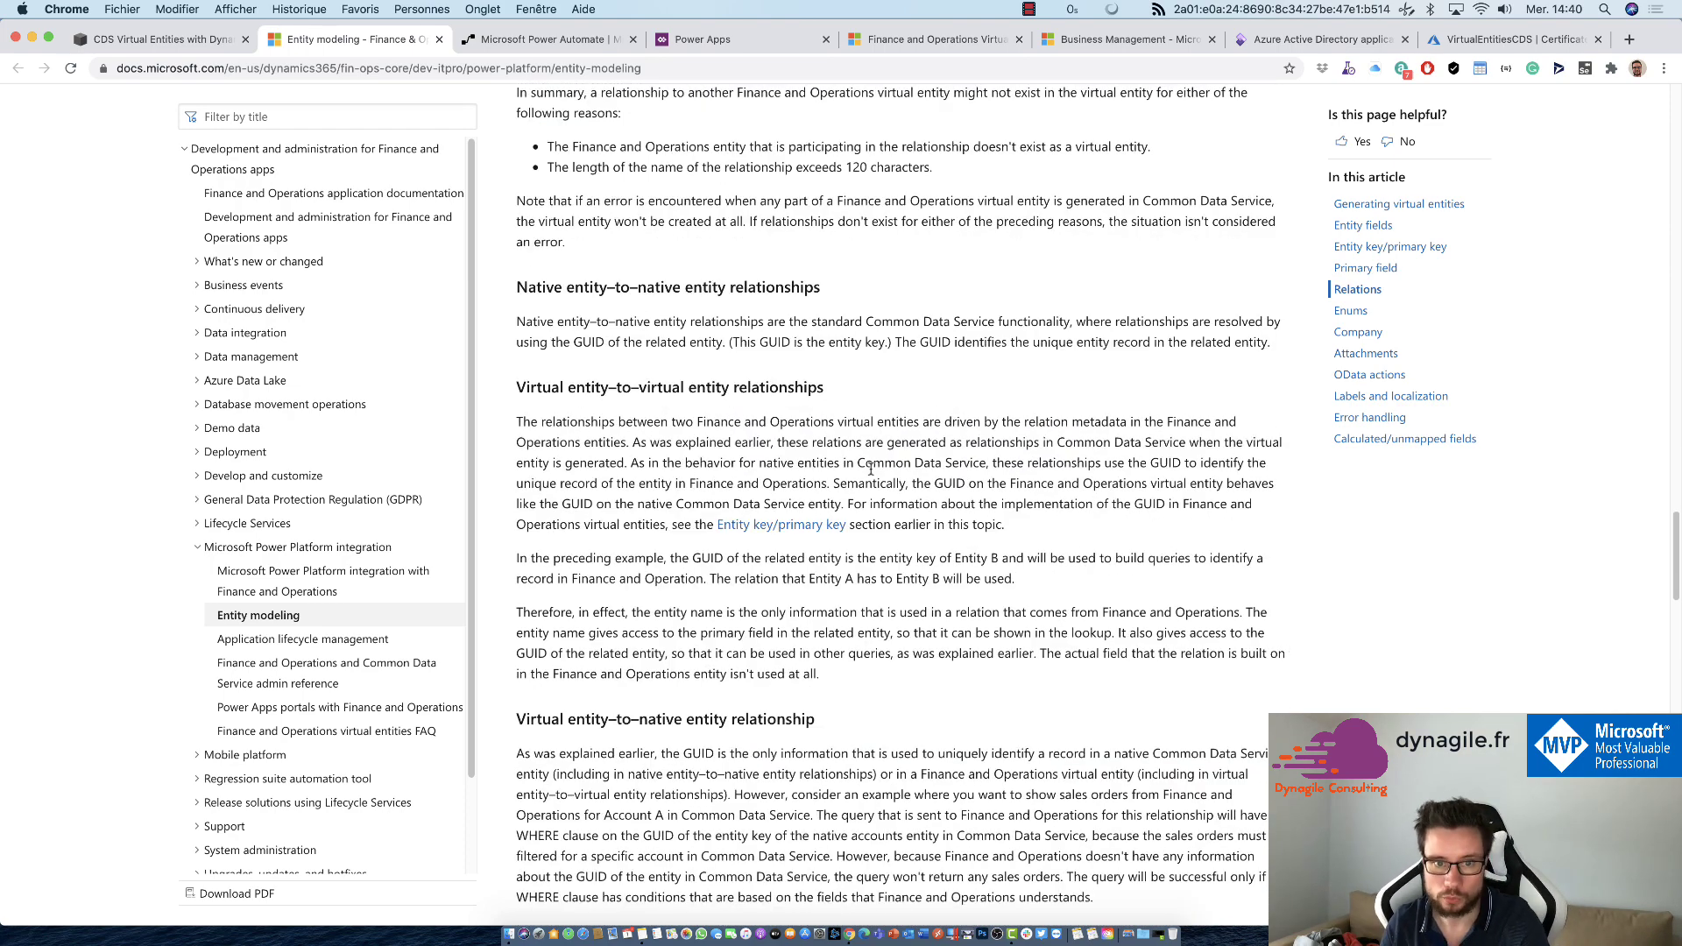
pyautogui.scroll(-10, 871, 471)
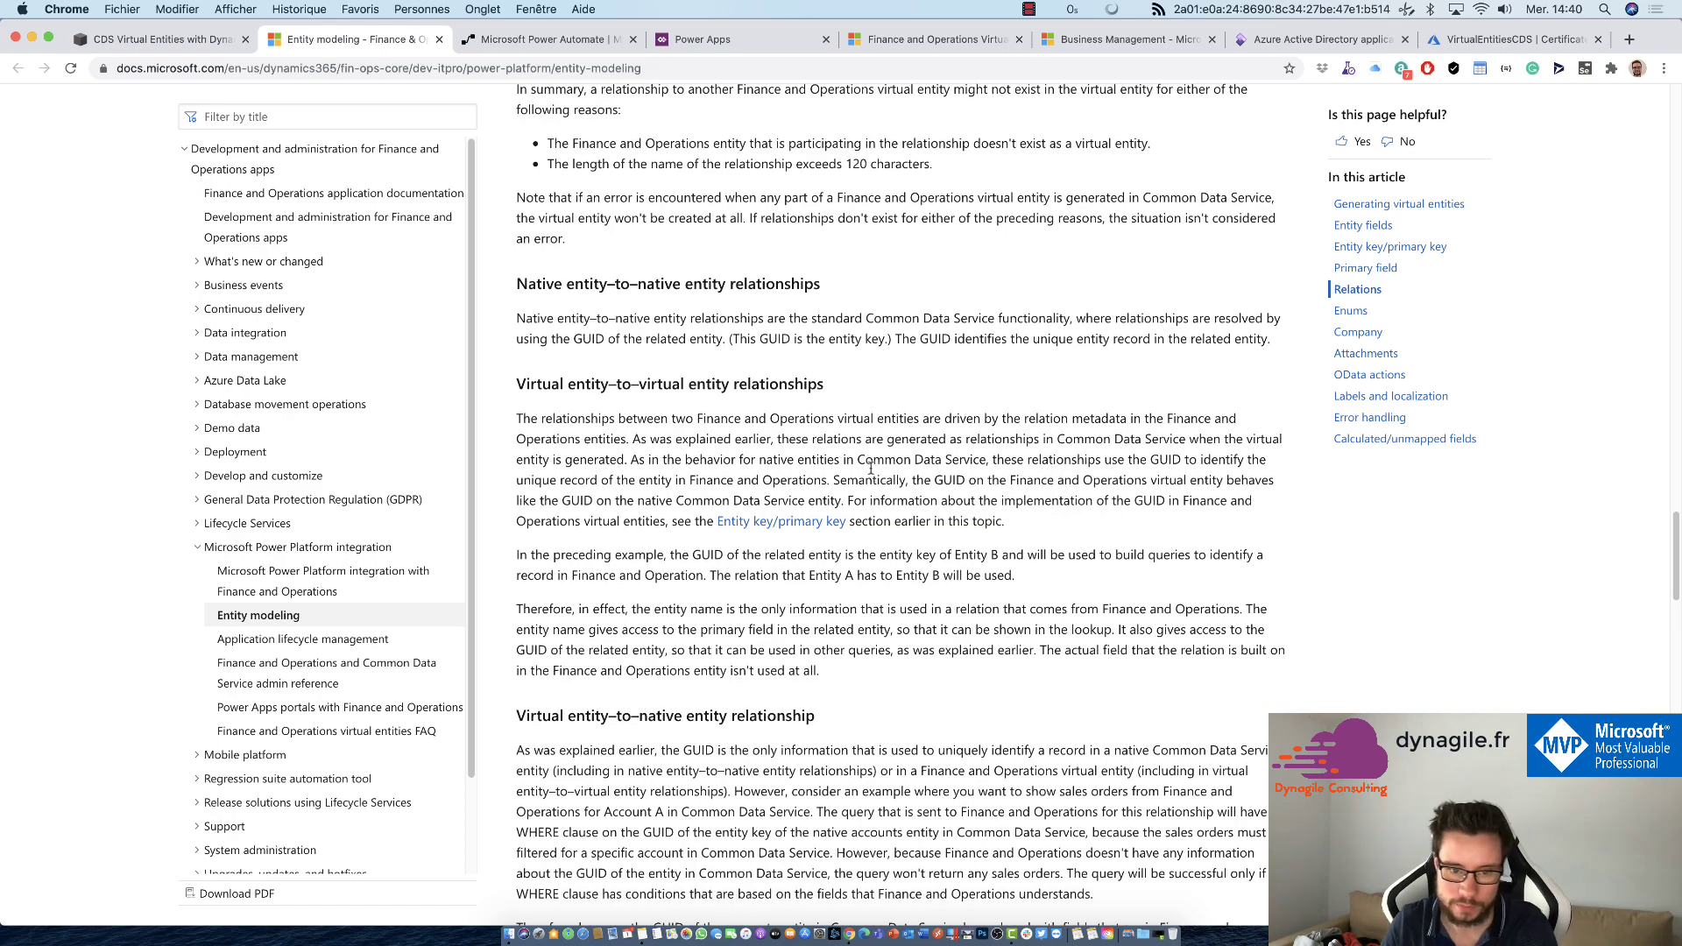
pyautogui.scroll(-8, 687, 472)
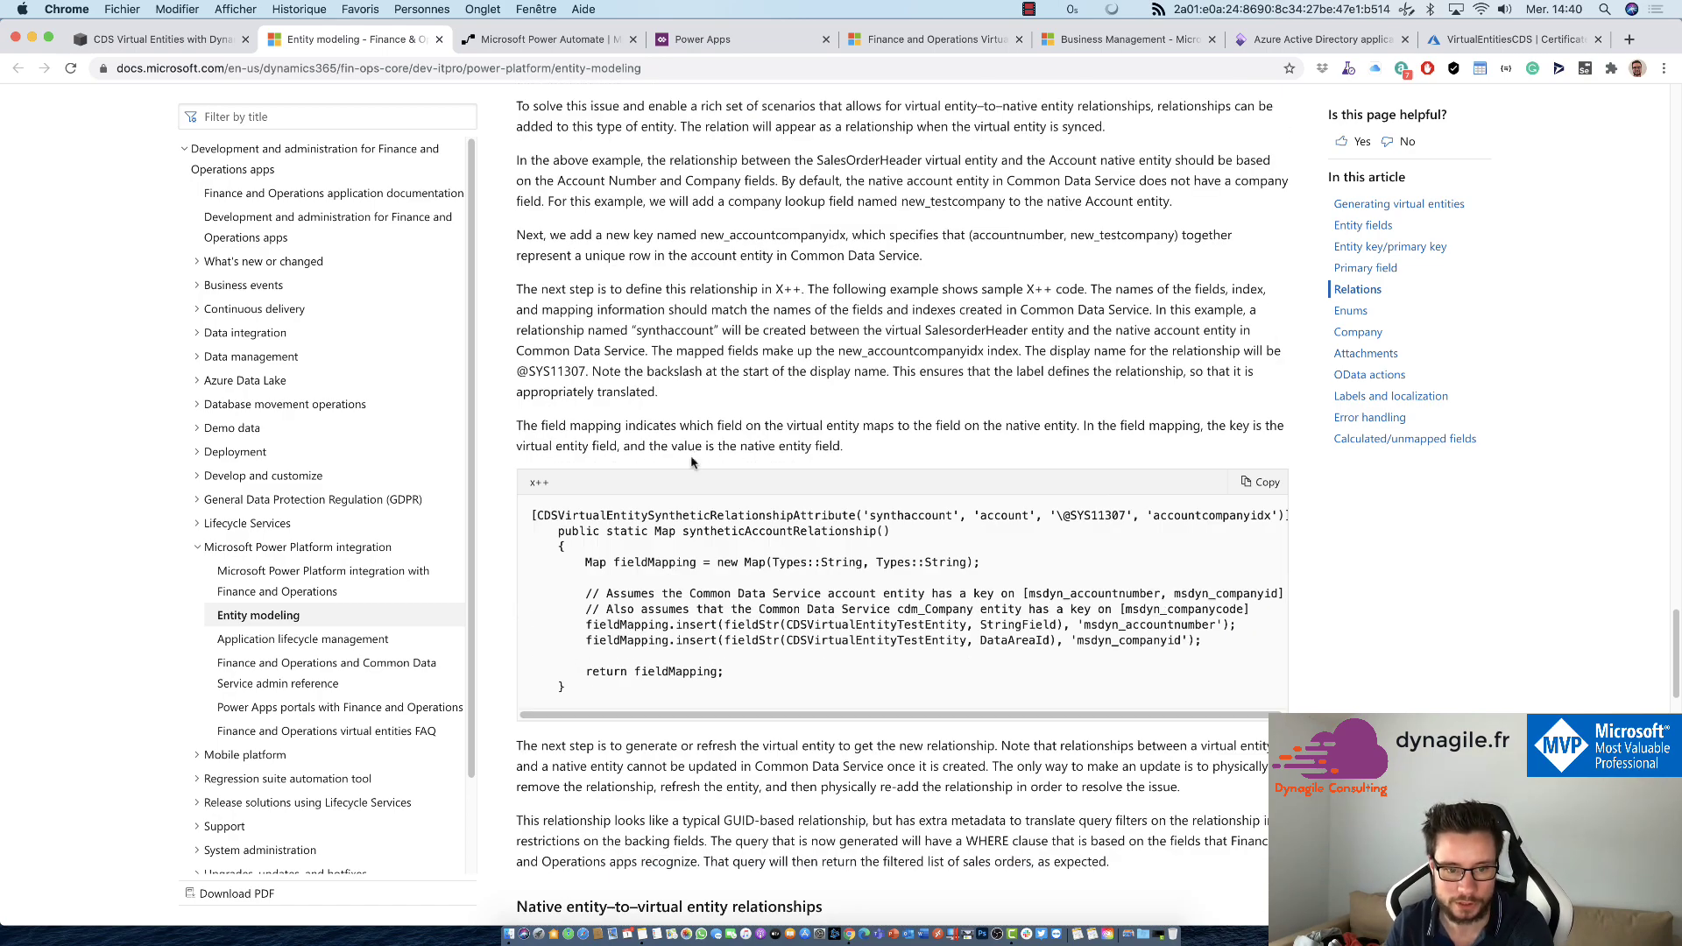
pyautogui.scroll(-1, 648, 583)
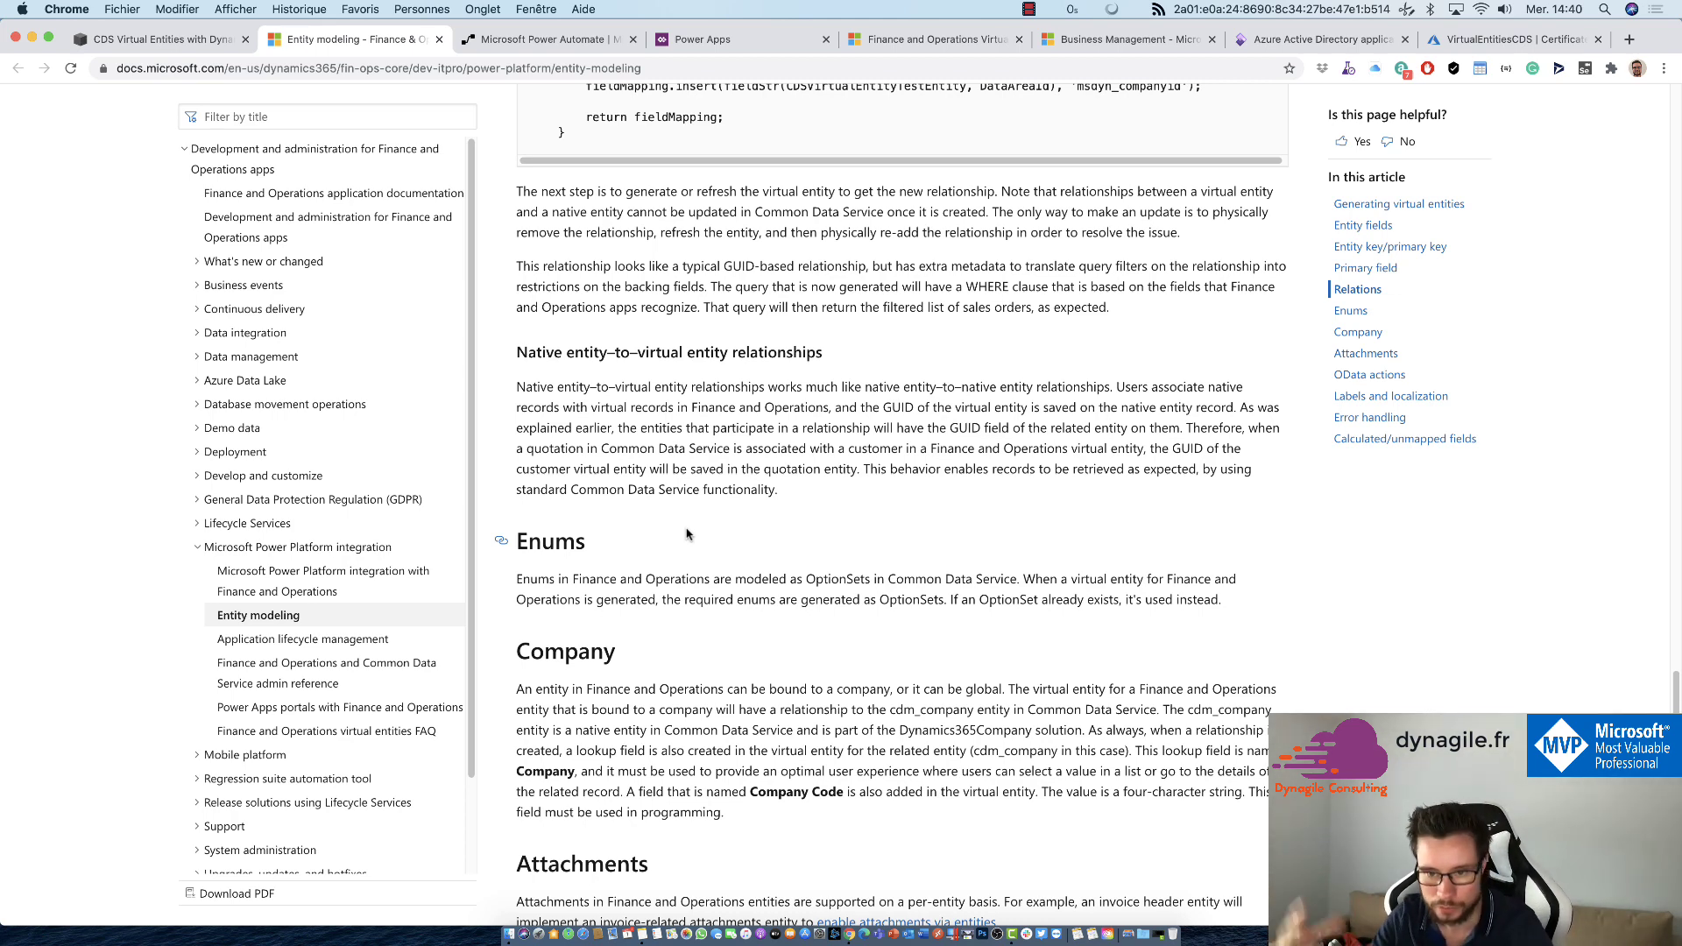
# Return to the CDS Virtual Entities blog article and review the business case for Power Automate, including the Worker Change Virtual Entity flow.
pyautogui.scroll(12, 687, 534)
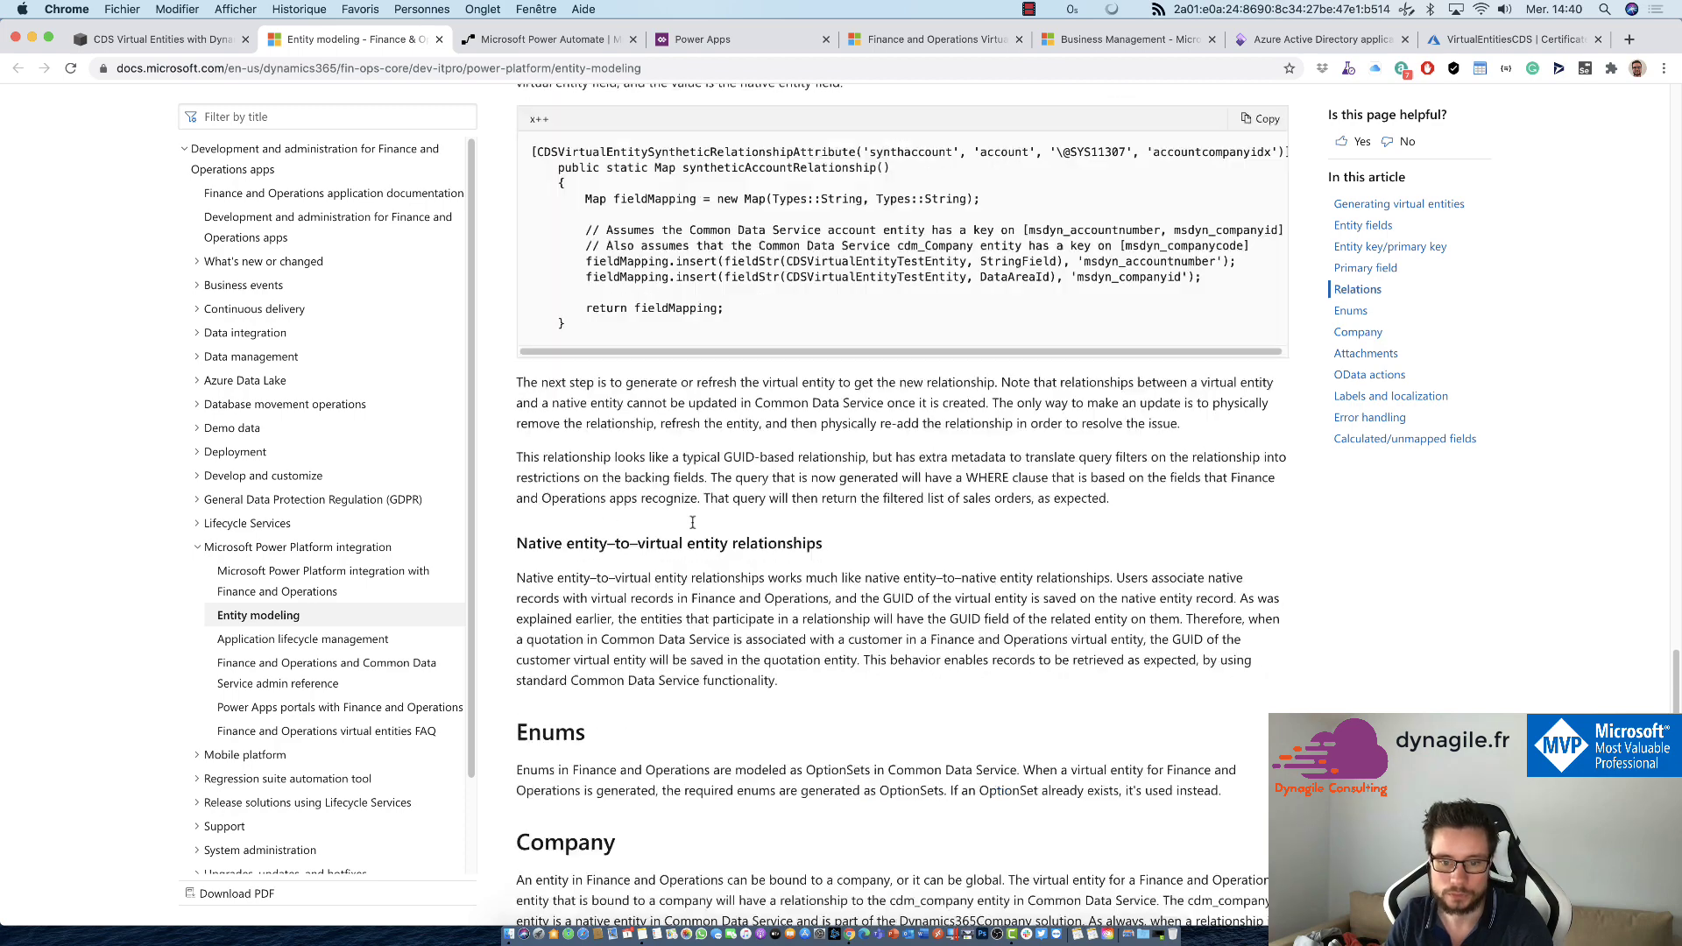
pyautogui.hotkey('ctrl', 'shift', 'Tab')
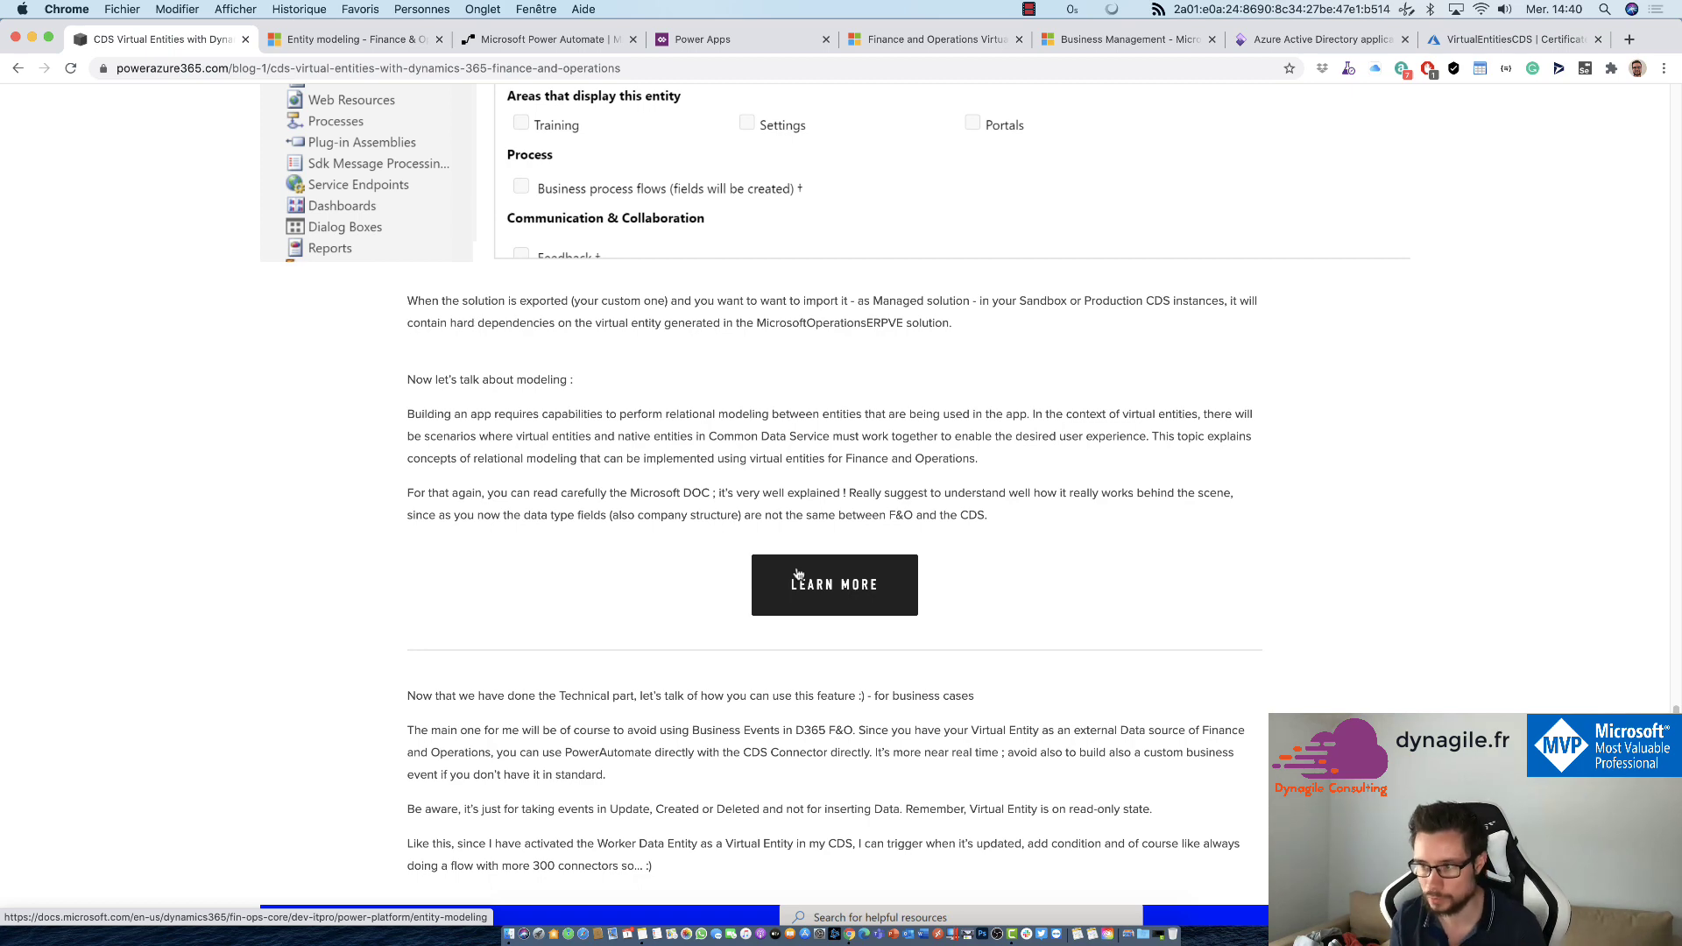
pyautogui.scroll(-3, 798, 574)
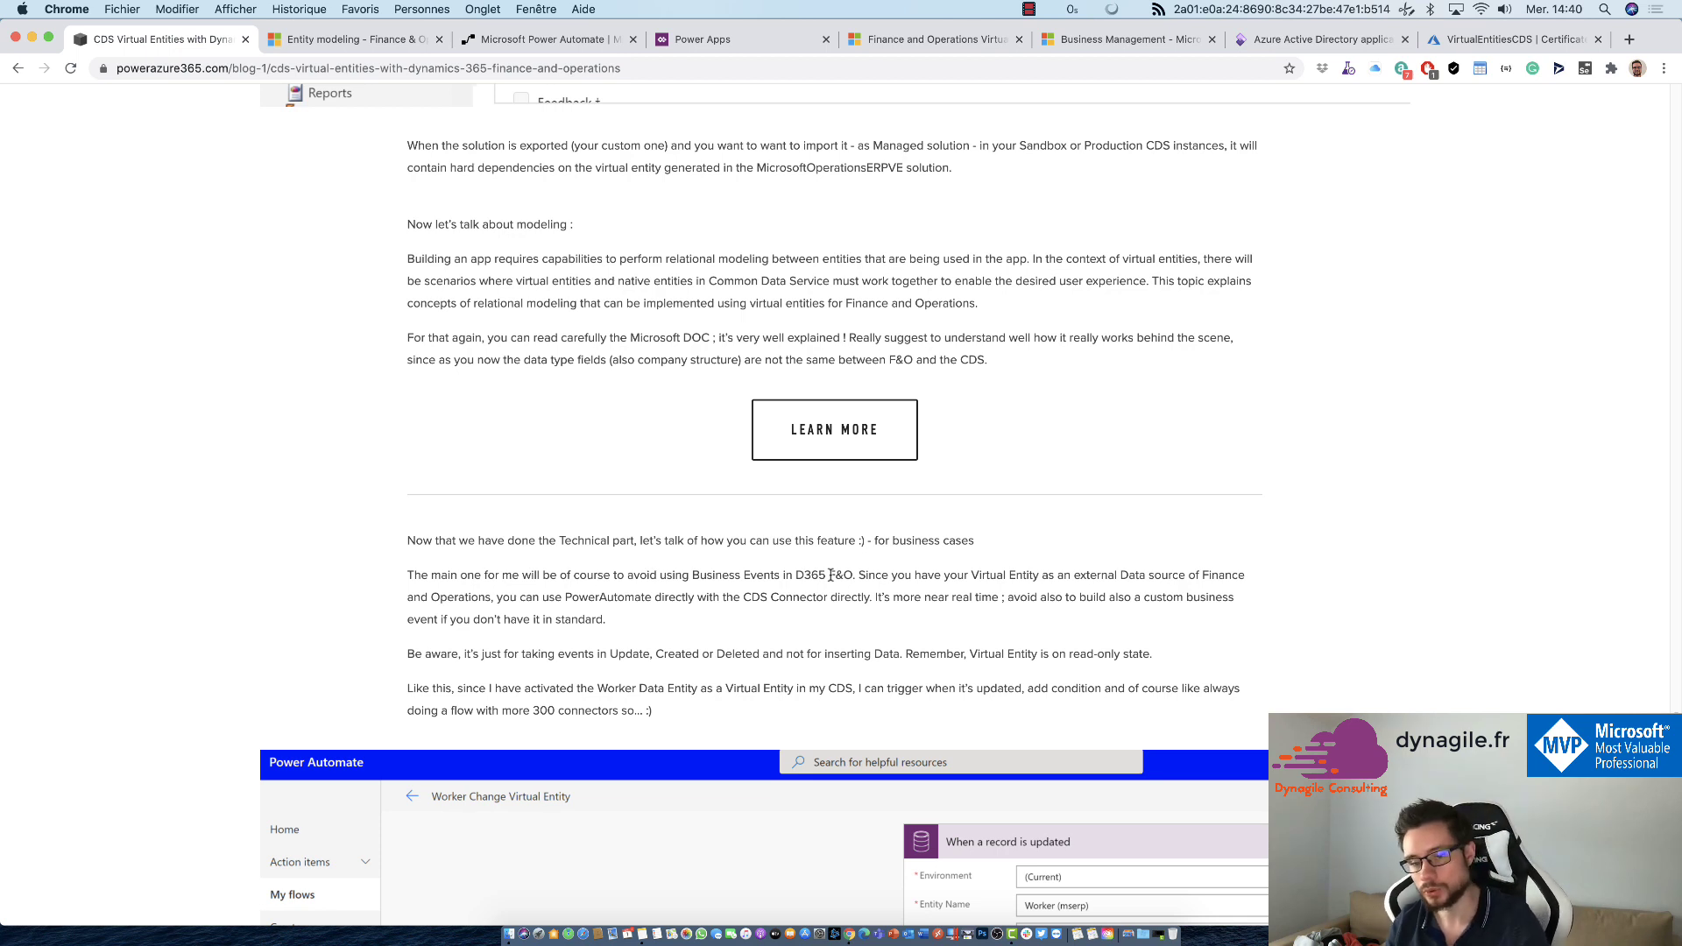
pyautogui.scroll(-1, 831, 576)
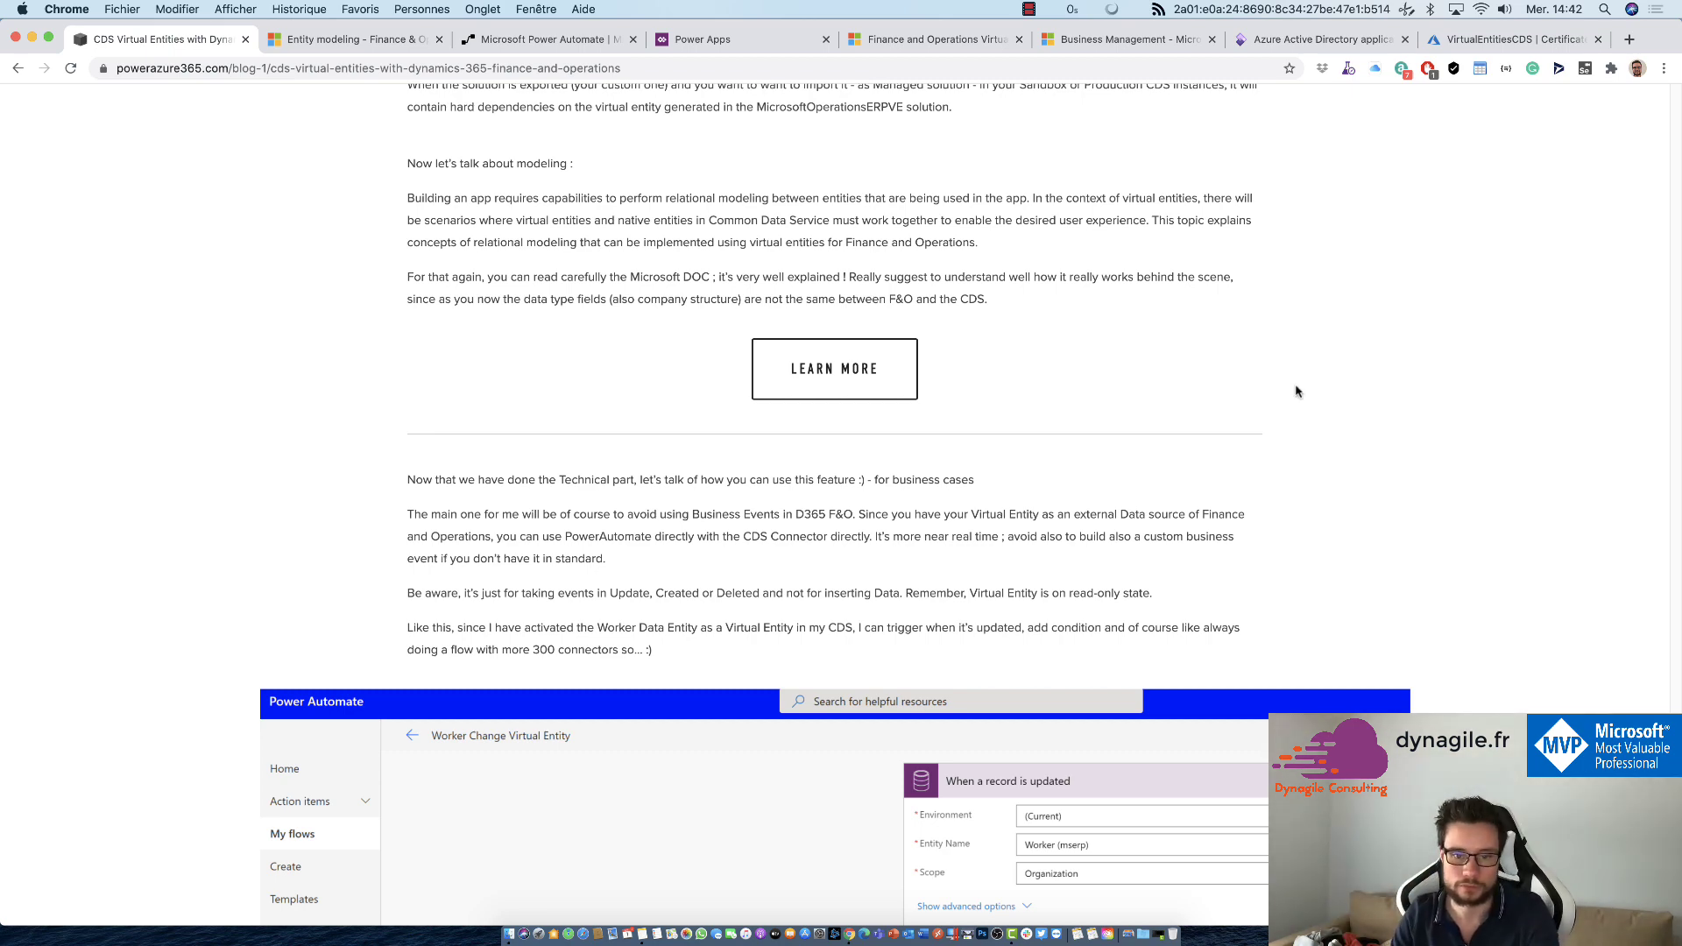
pyautogui.scroll(-3, 1283, 368)
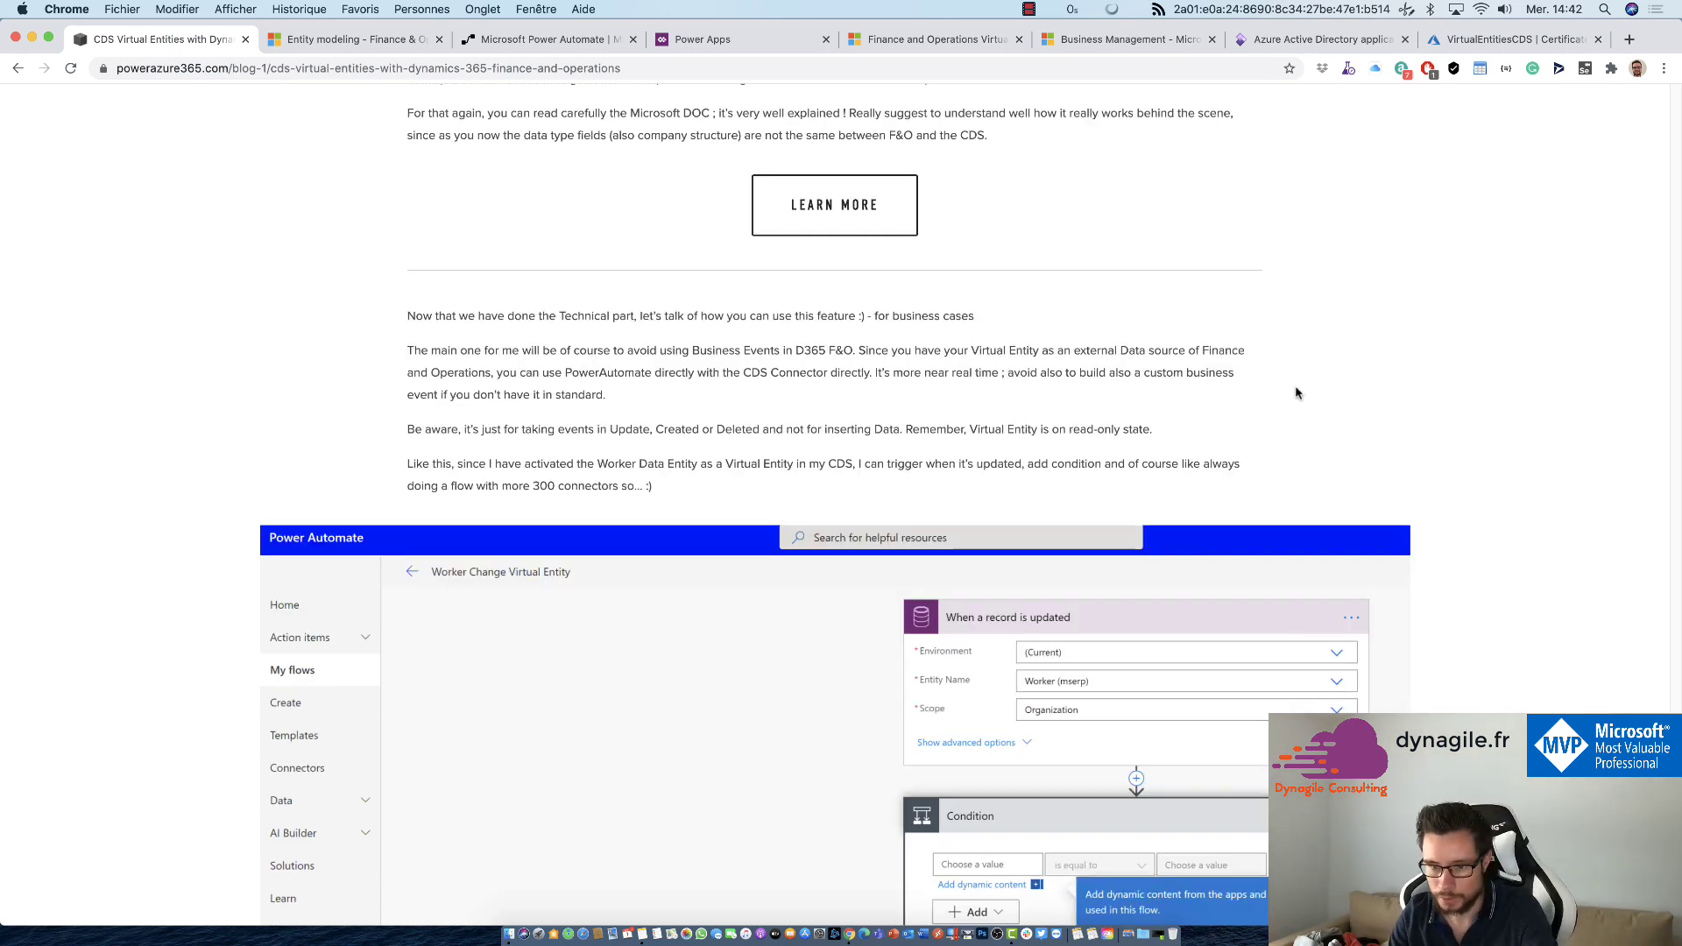
pyautogui.scroll(-9, 1296, 390)
pyautogui.scroll(3, 1284, 381)
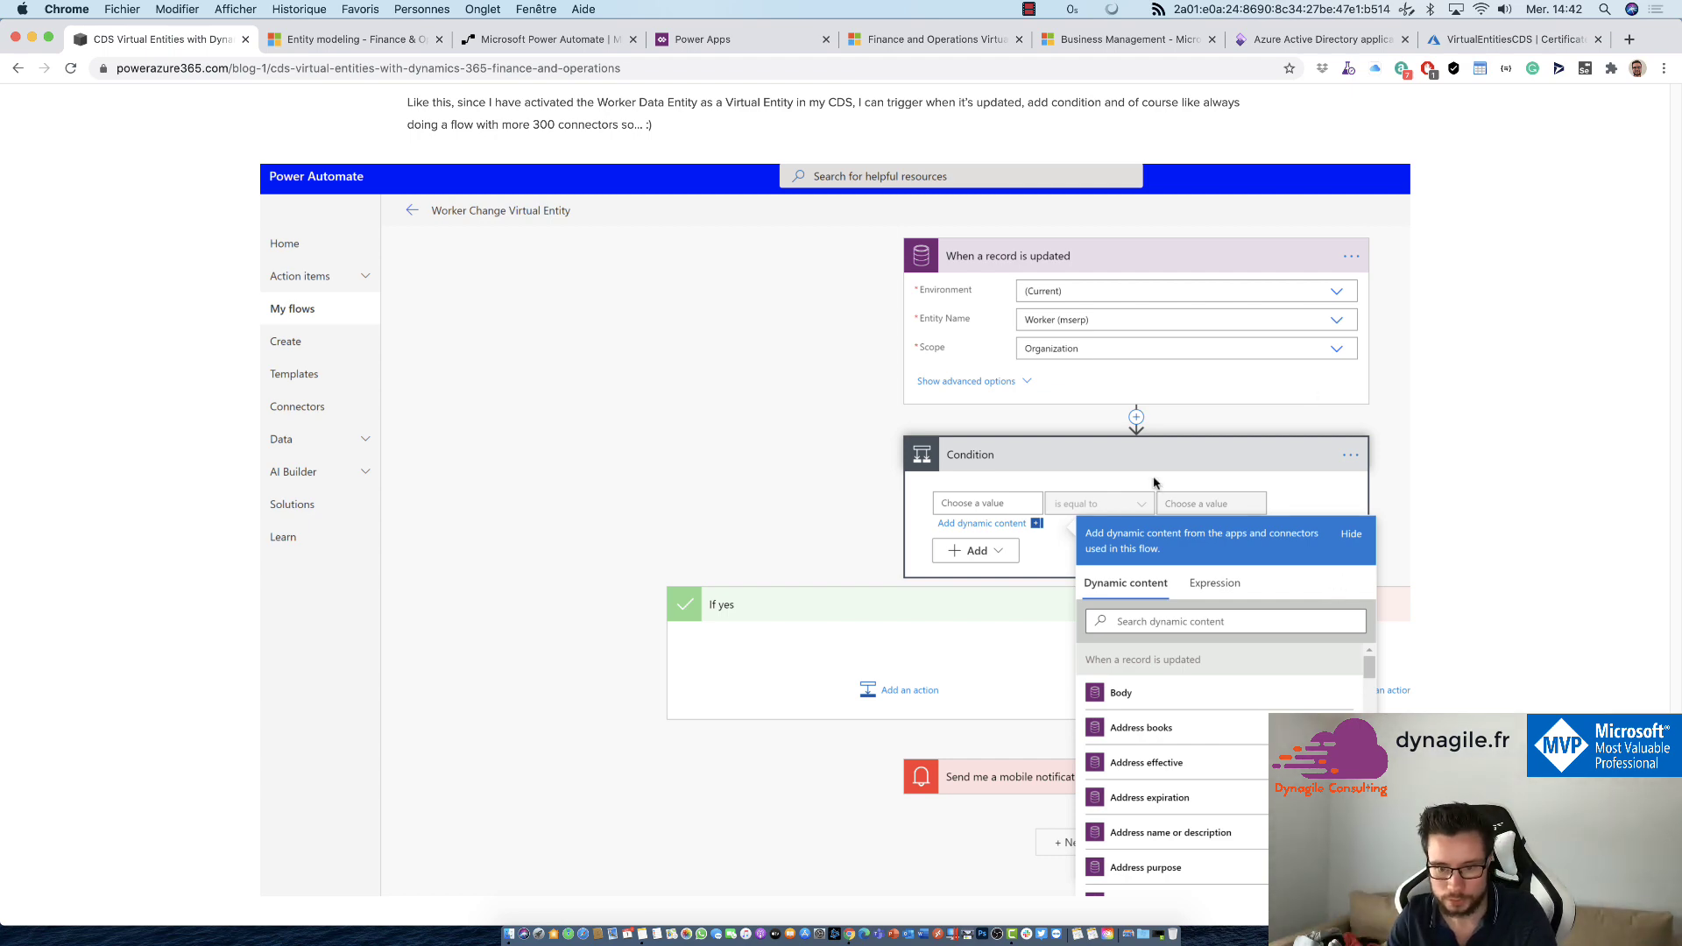
pyautogui.scroll(-3, 1247, 430)
# Examine the Power Apps canvas app example that uses the Worker (mserp) virtual entity as its Common Data Service data source.
pyautogui.scroll(-6, 1128, 502)
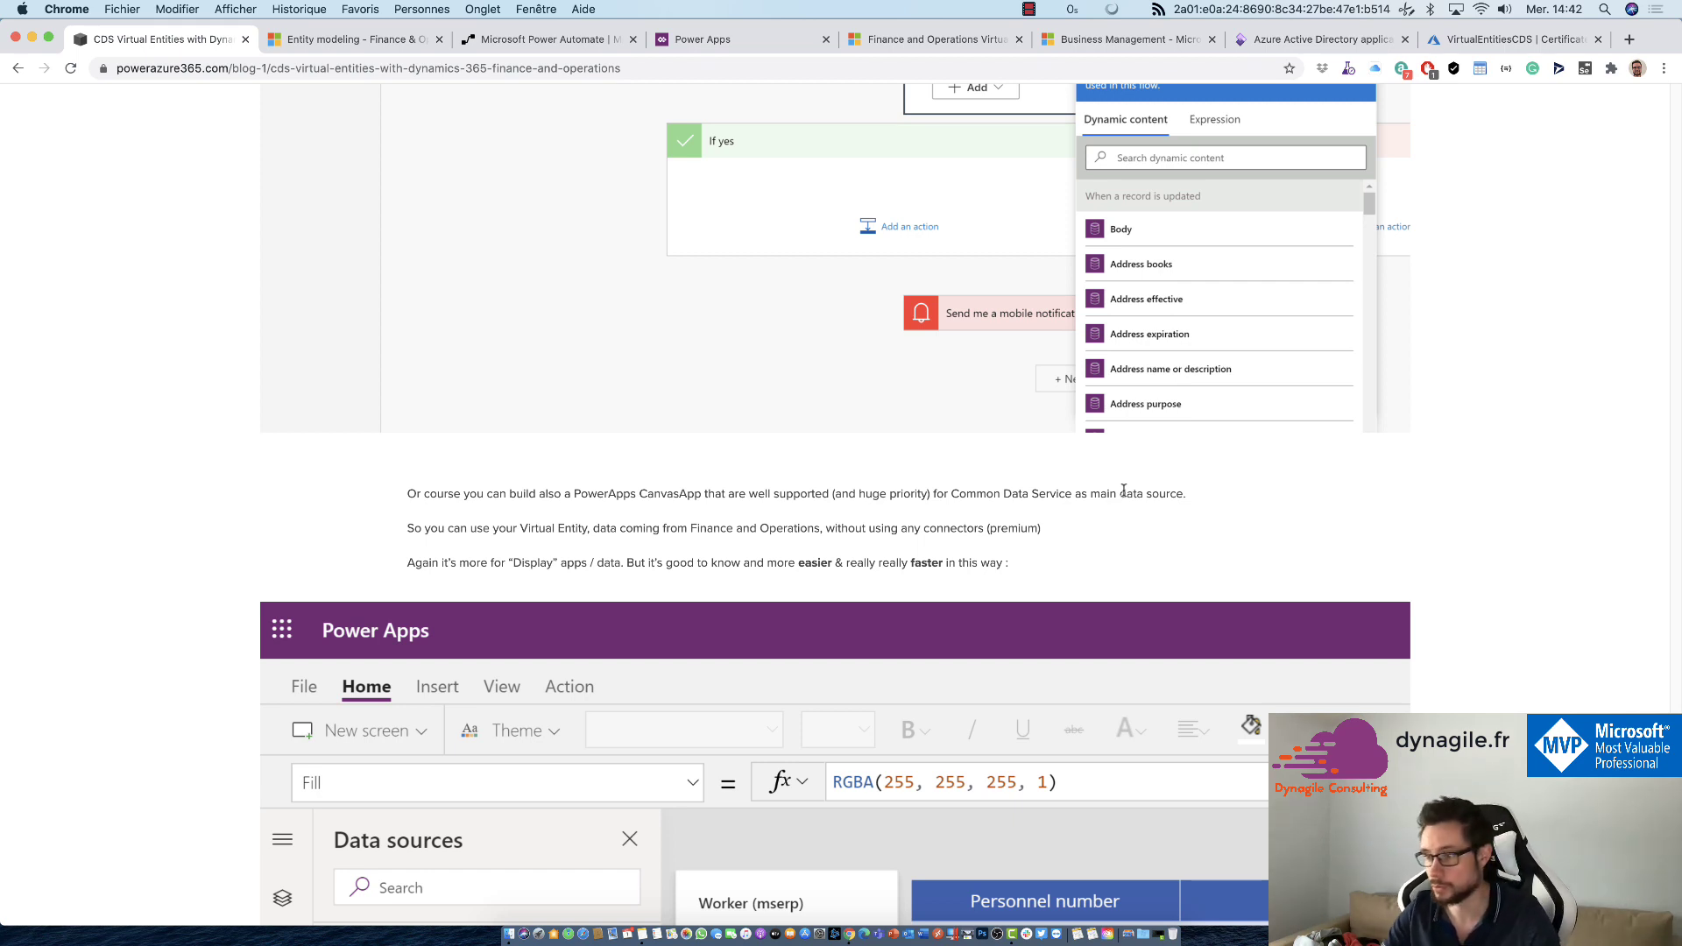
pyautogui.scroll(-3, 1125, 490)
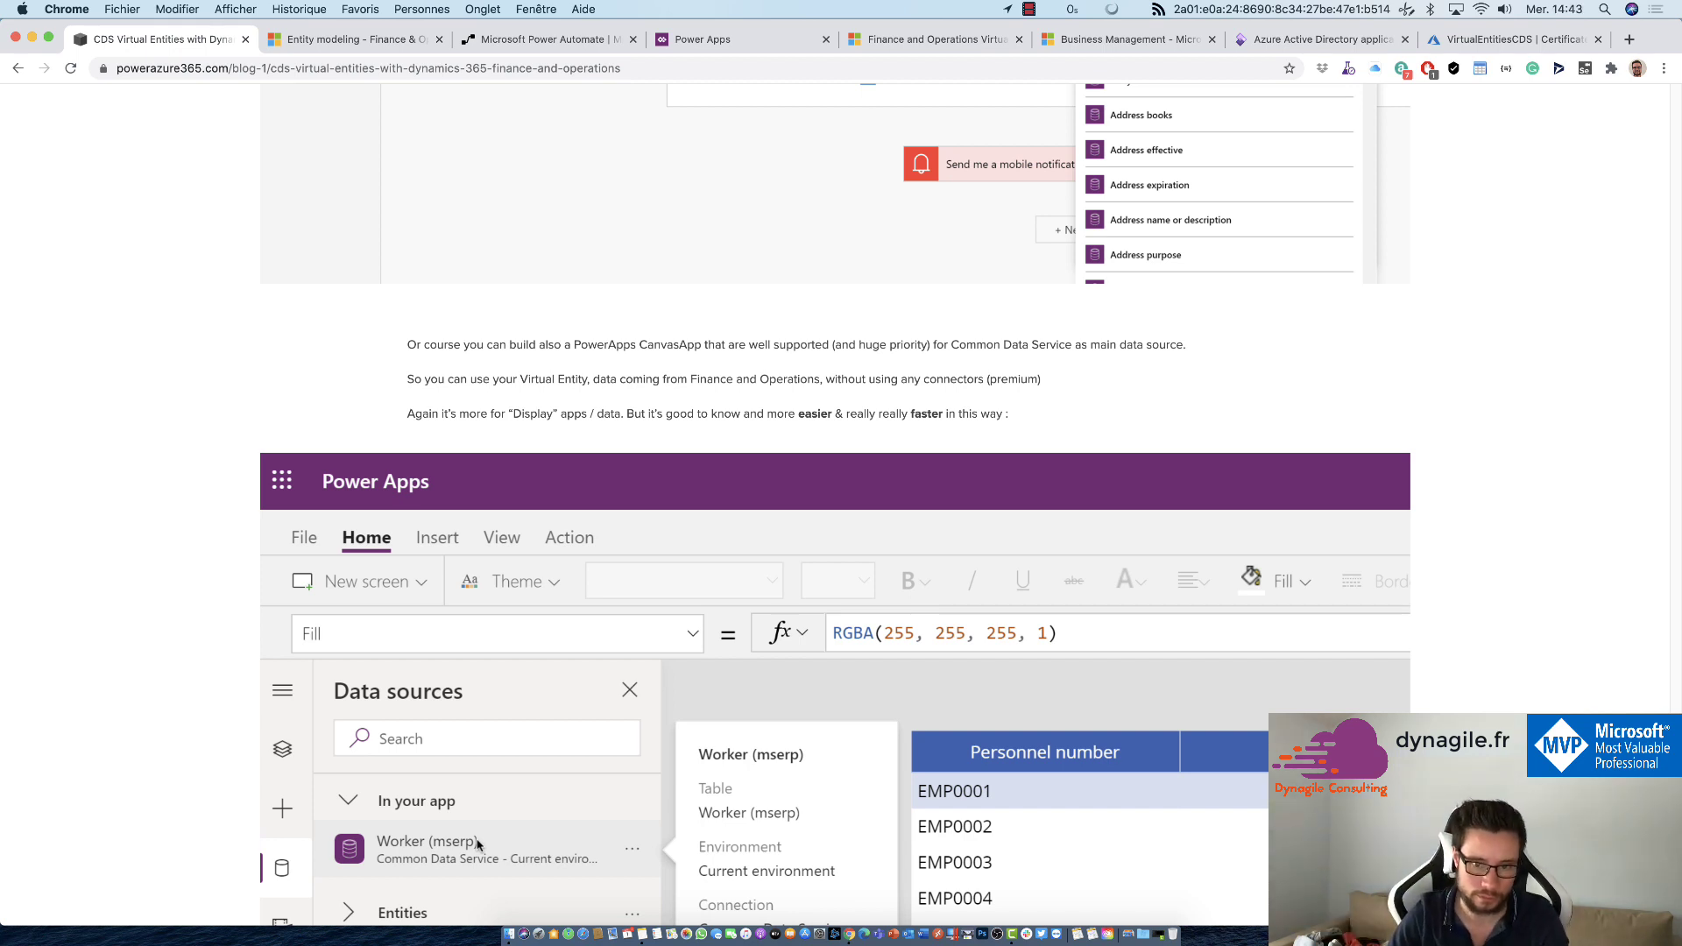
pyautogui.scroll(-3, 478, 844)
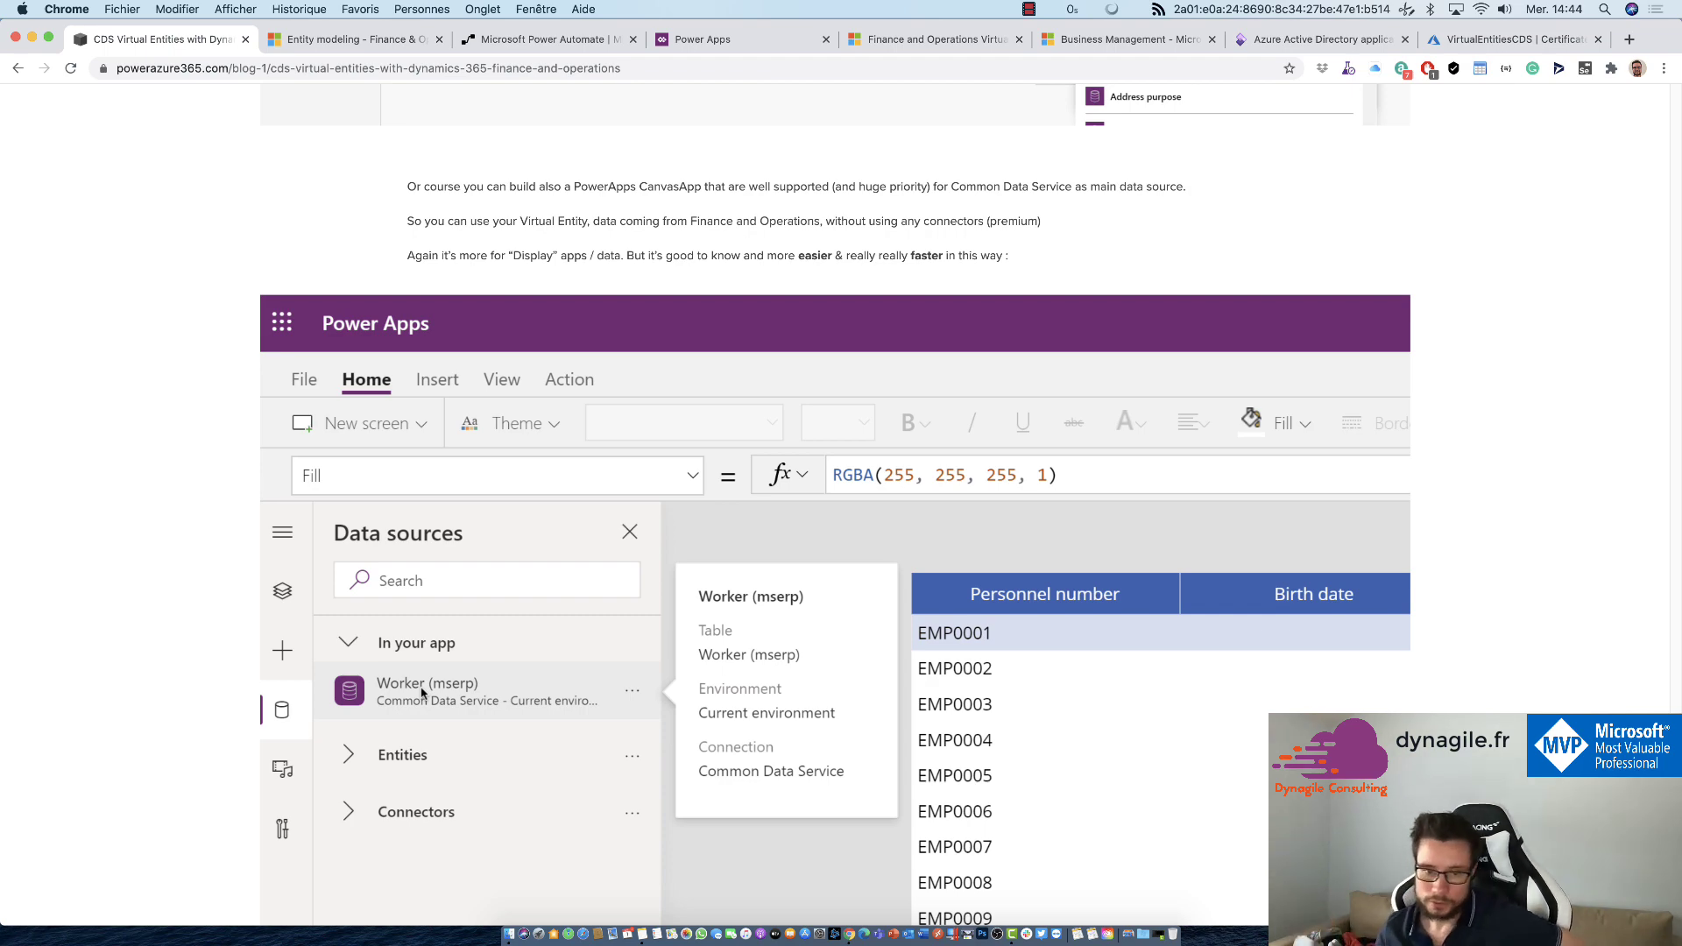
pyautogui.scroll(-4, 423, 692)
pyautogui.scroll(-2, 526, 644)
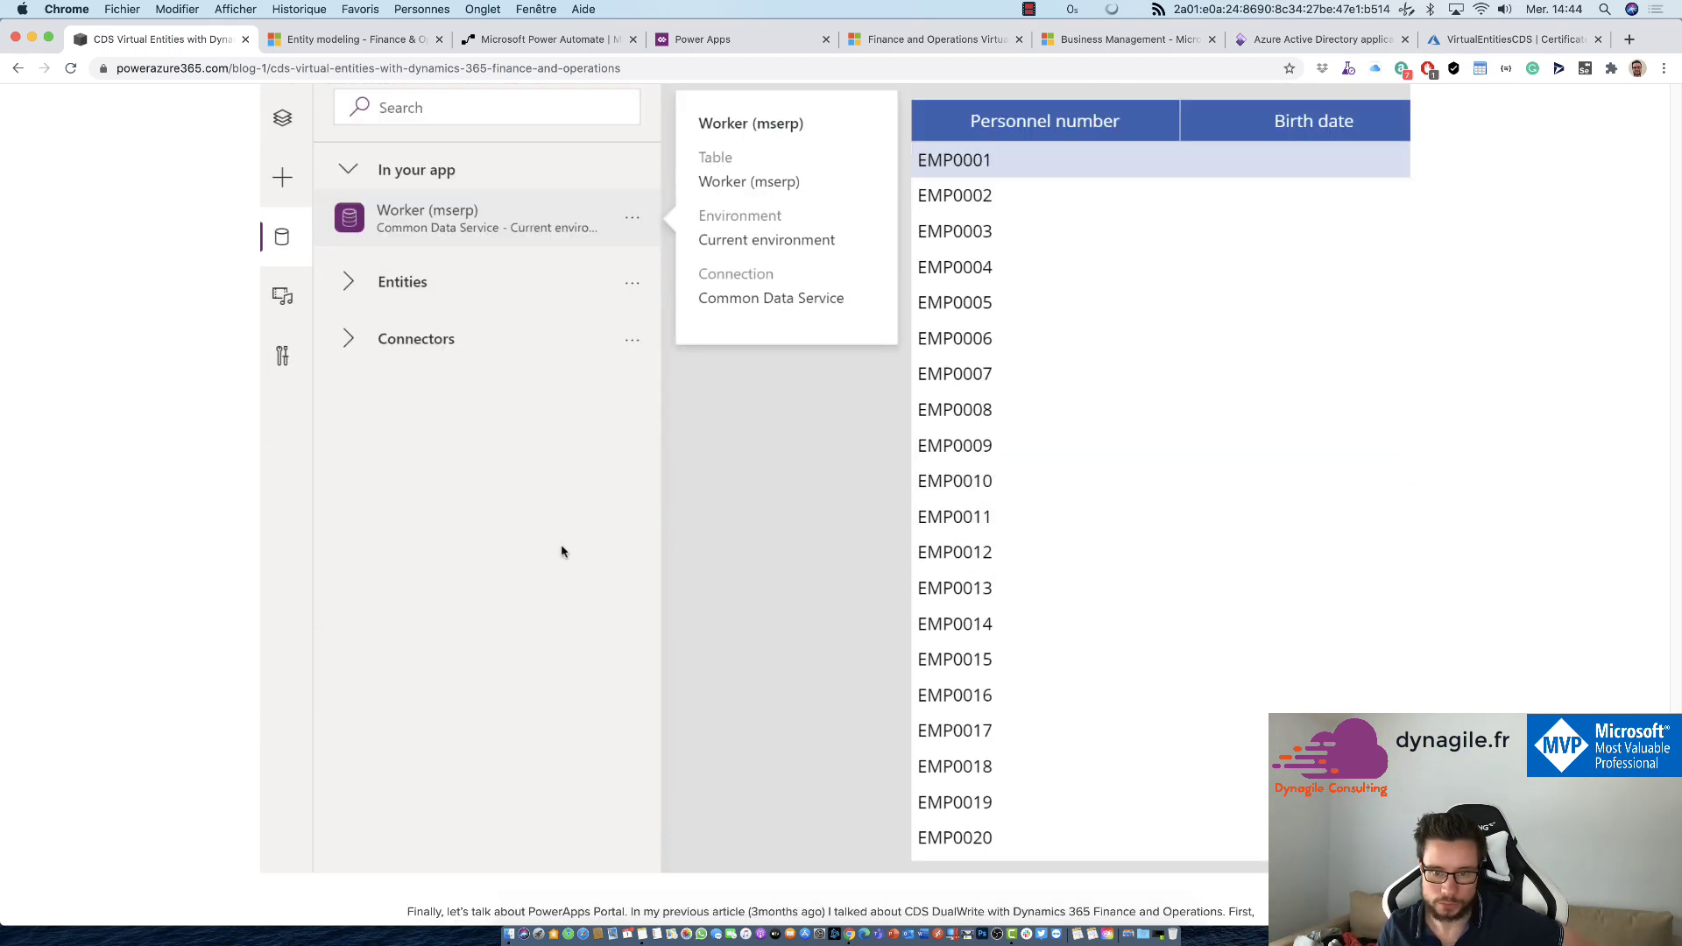
pyautogui.scroll(4, 728, 578)
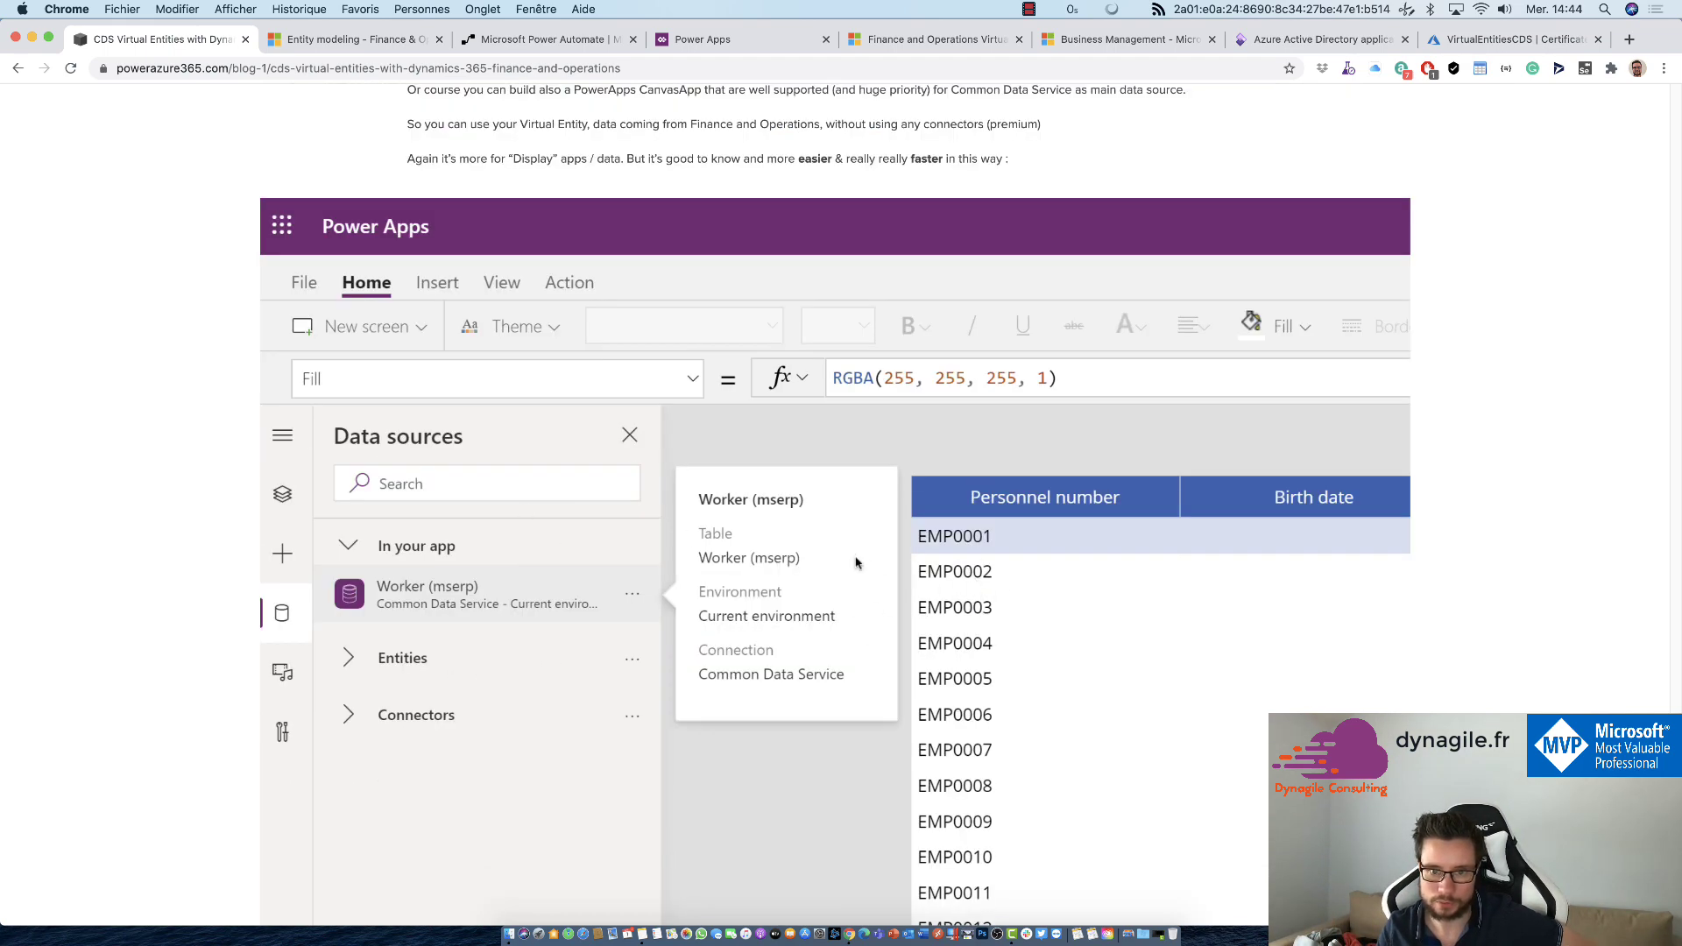
pyautogui.scroll(-4, 856, 561)
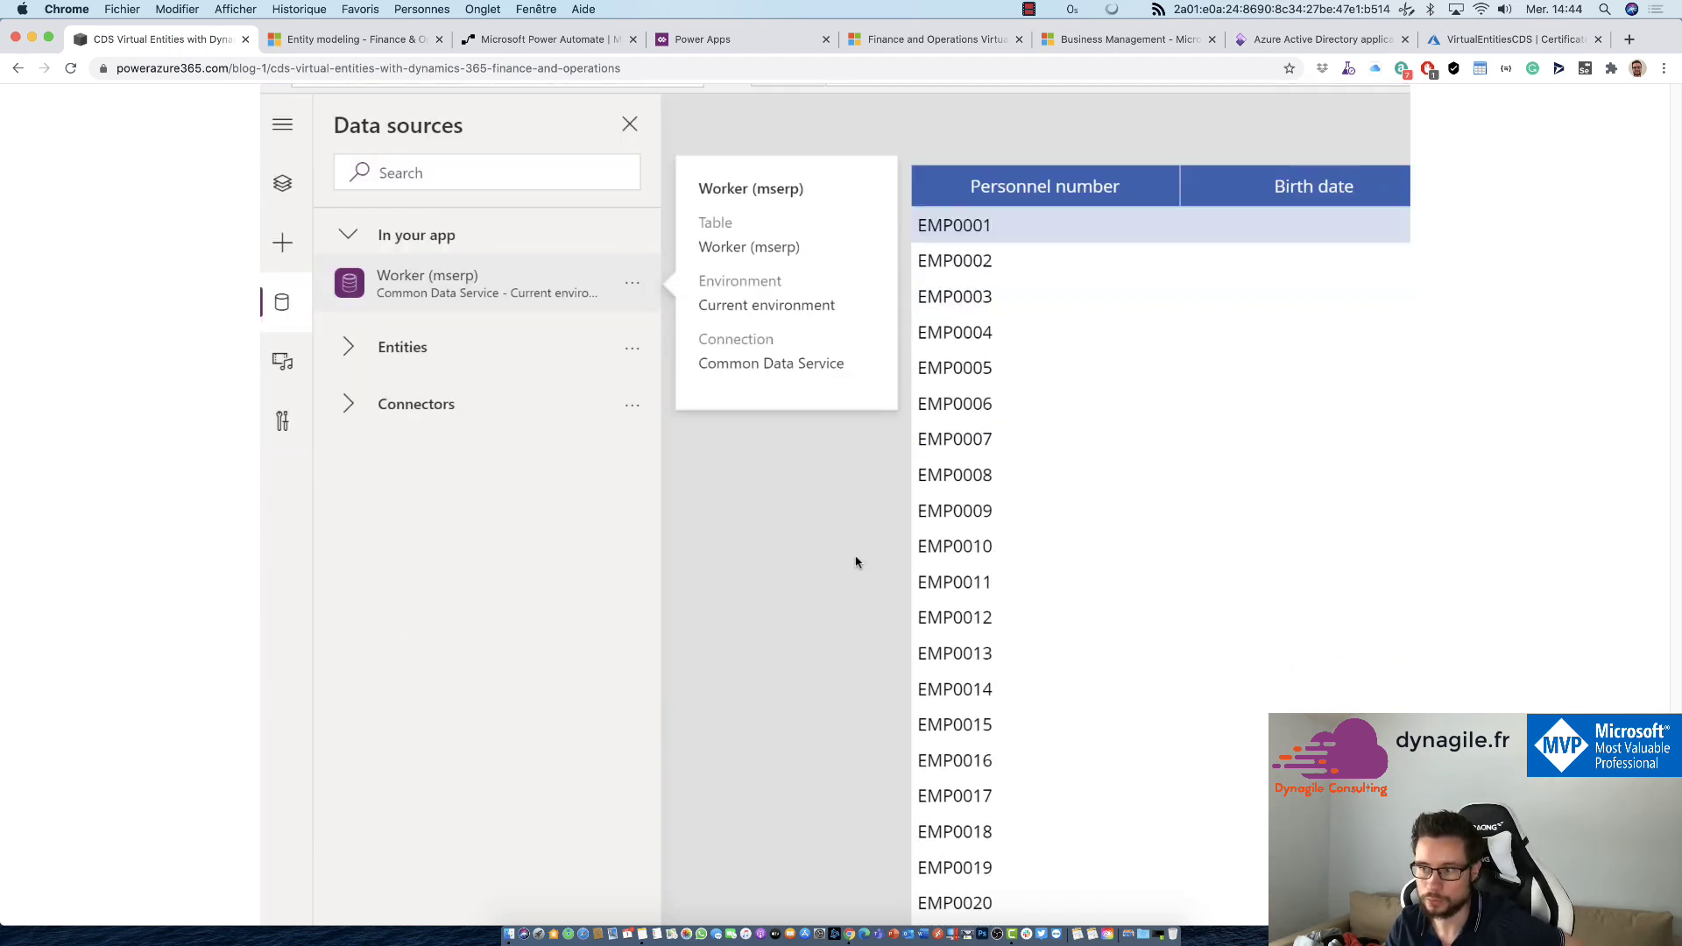
# Read the PowerApps Portal section and the article's conclusion comparing CDS DualWrite with Virtual Entities.
pyautogui.scroll(-2, 857, 562)
pyautogui.scroll(-5, 856, 562)
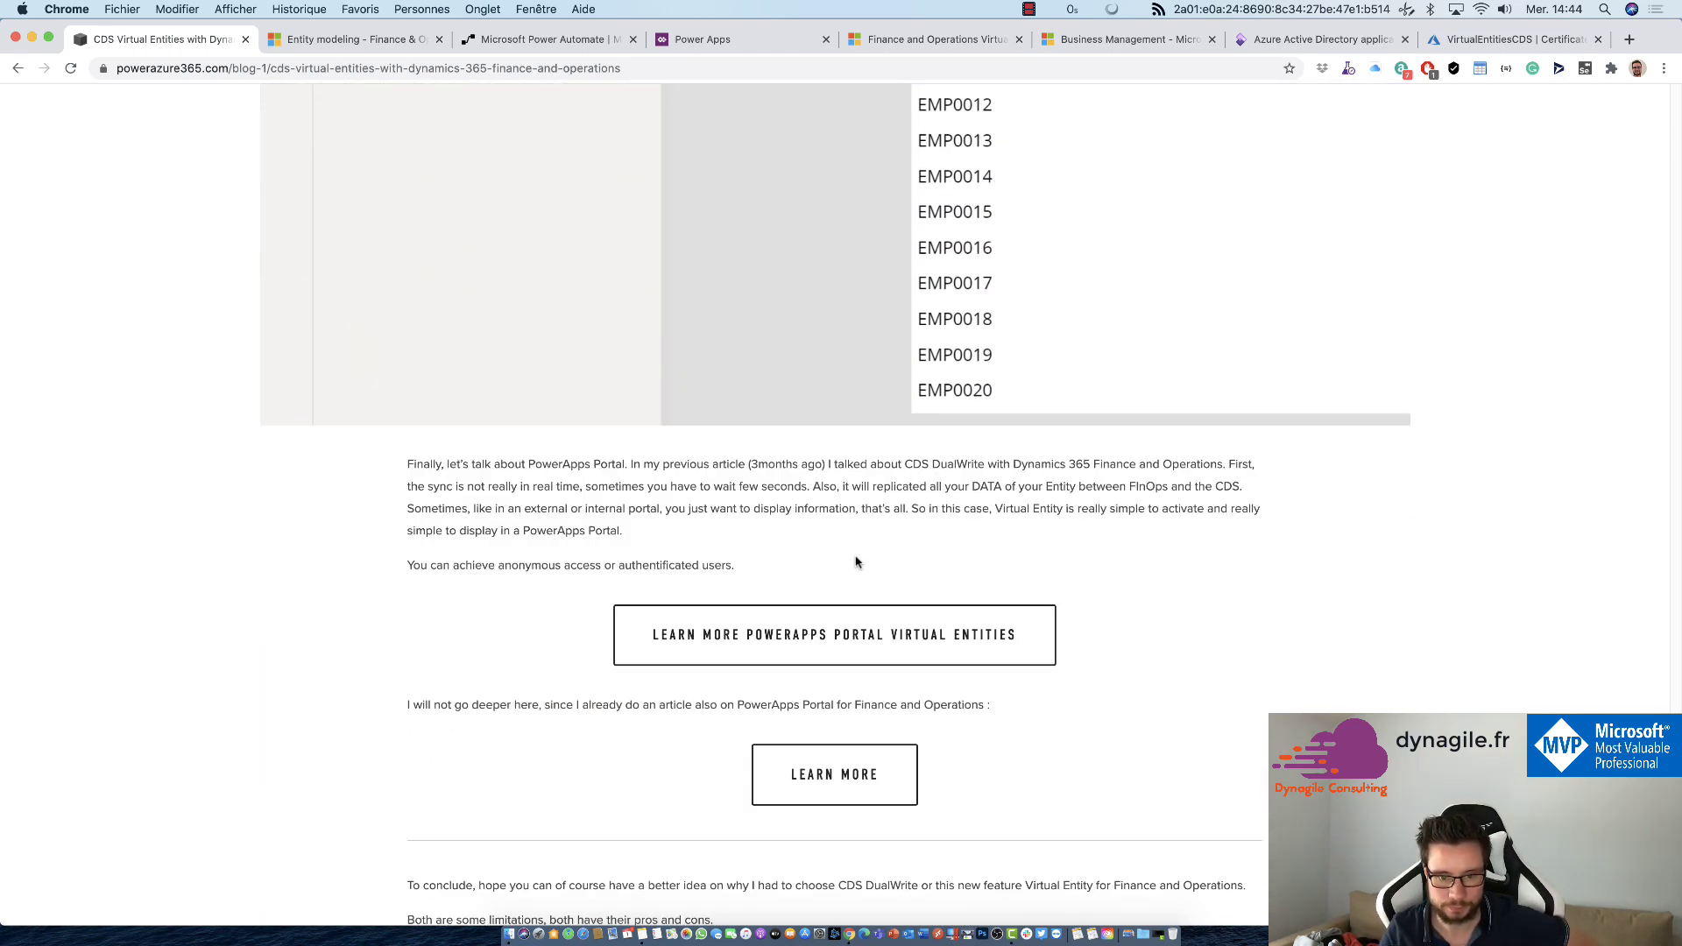
pyautogui.scroll(1, 856, 562)
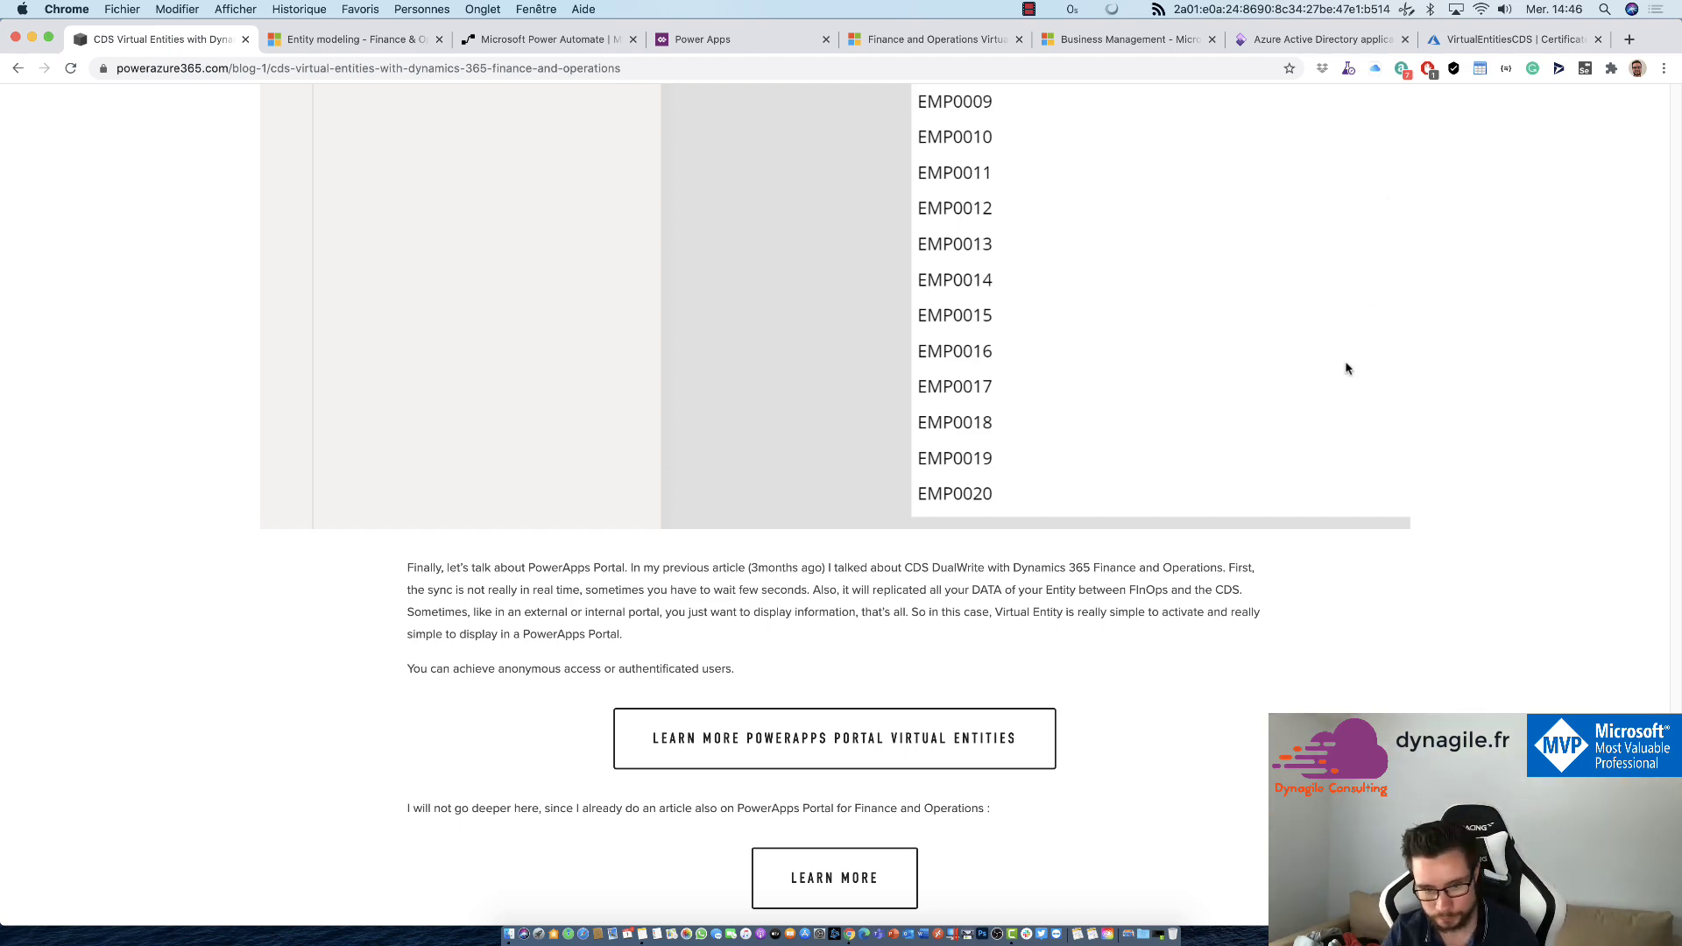
pyautogui.scroll(-6, 1347, 368)
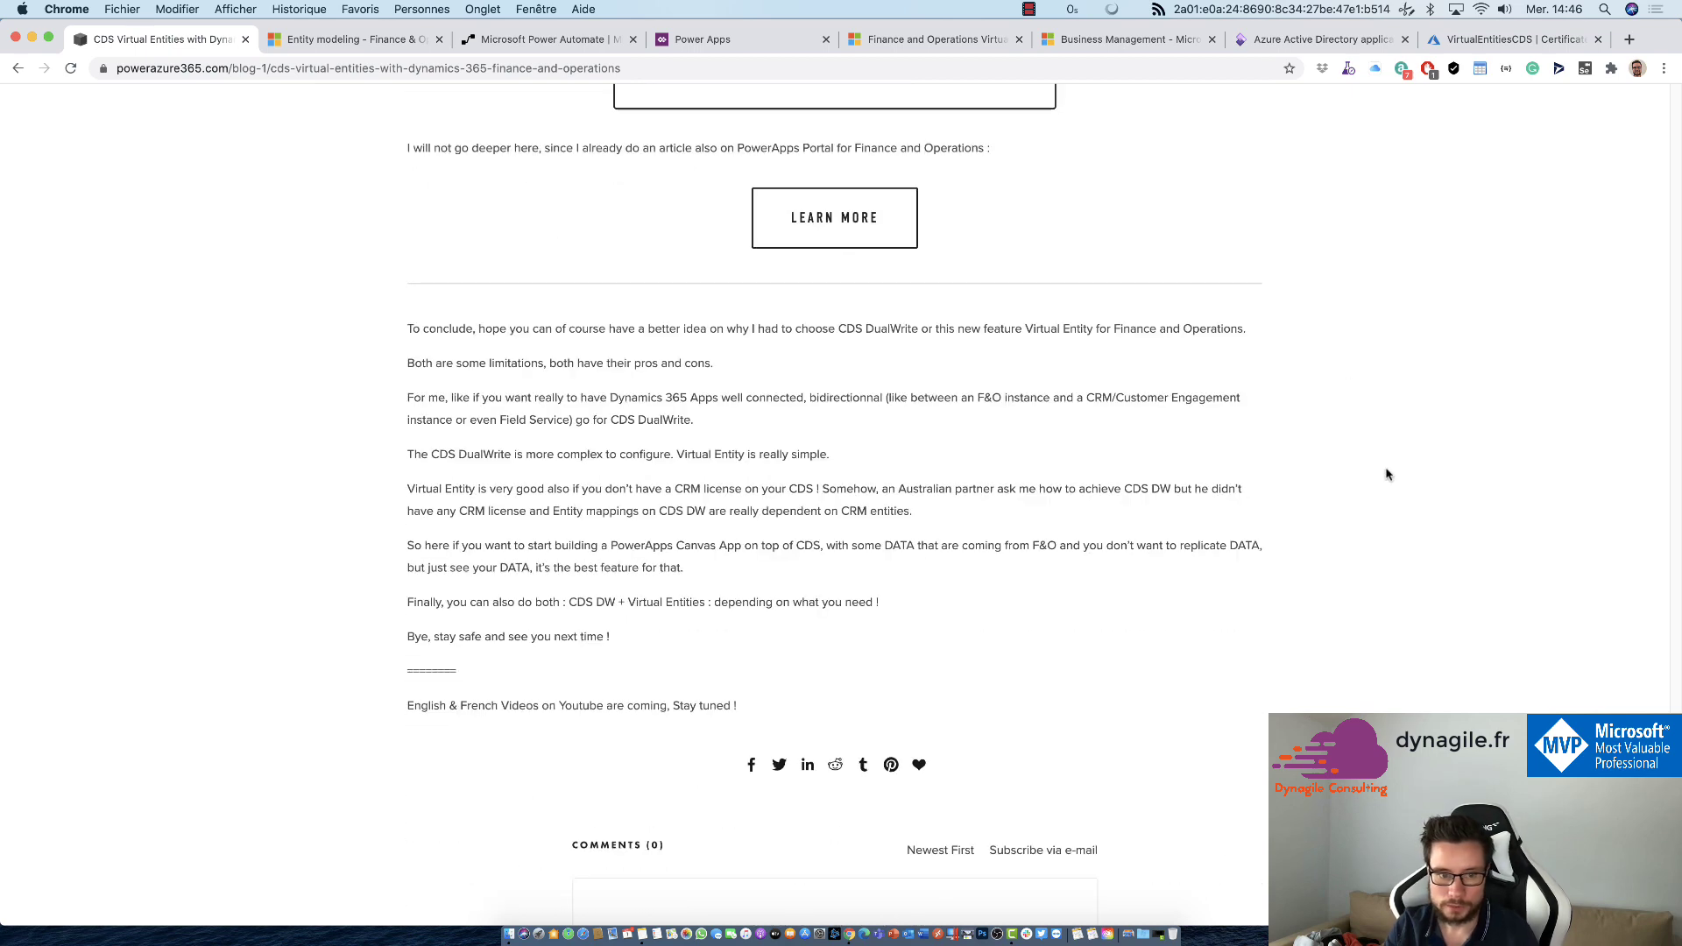
pyautogui.scroll(2, 1416, 479)
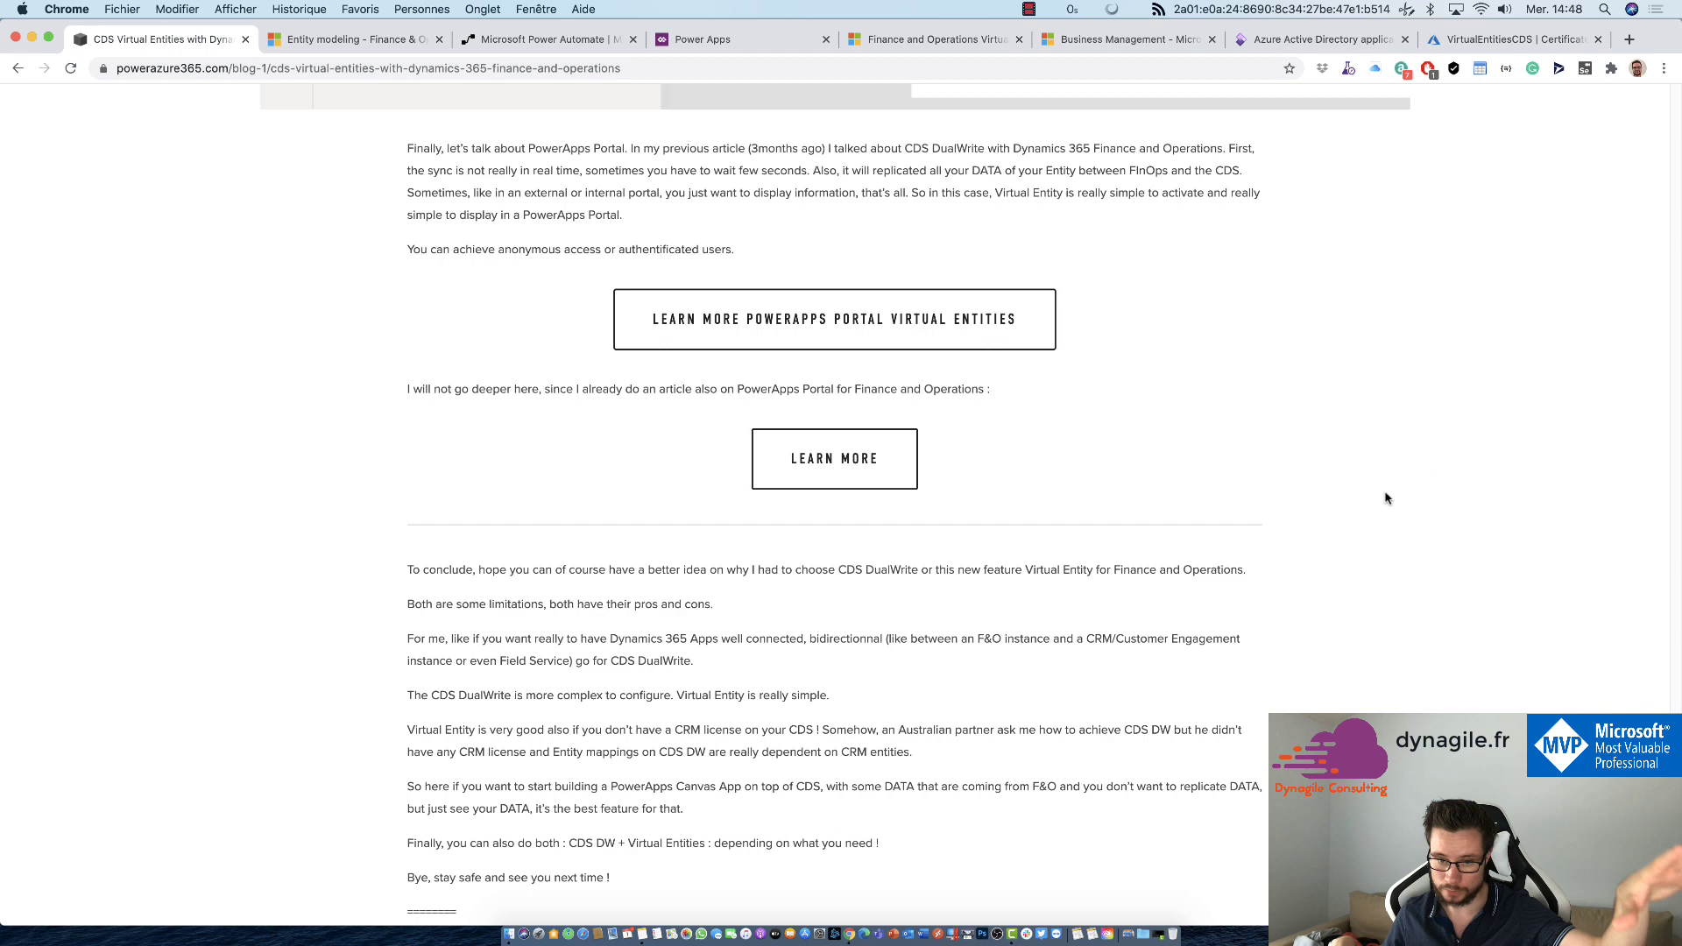
# Go back to the virtual entity limitations list near the CDS DualWrite link in the blog article.
pyautogui.scroll(10, 1367, 465)
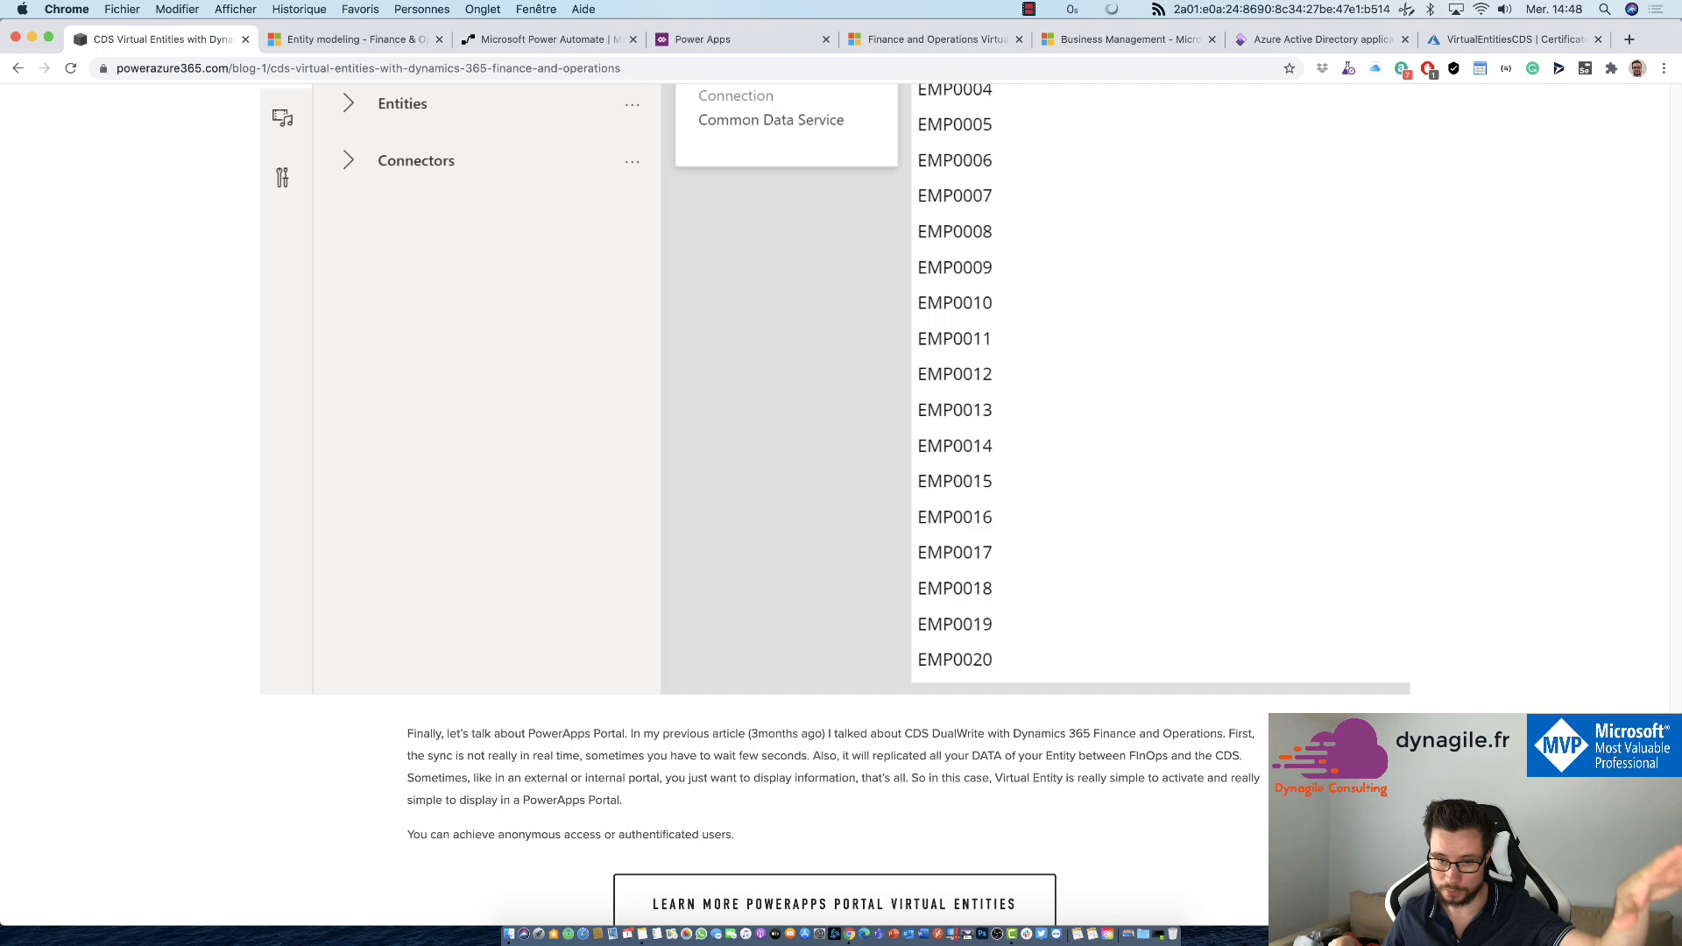
pyautogui.scroll(15, 832, 504)
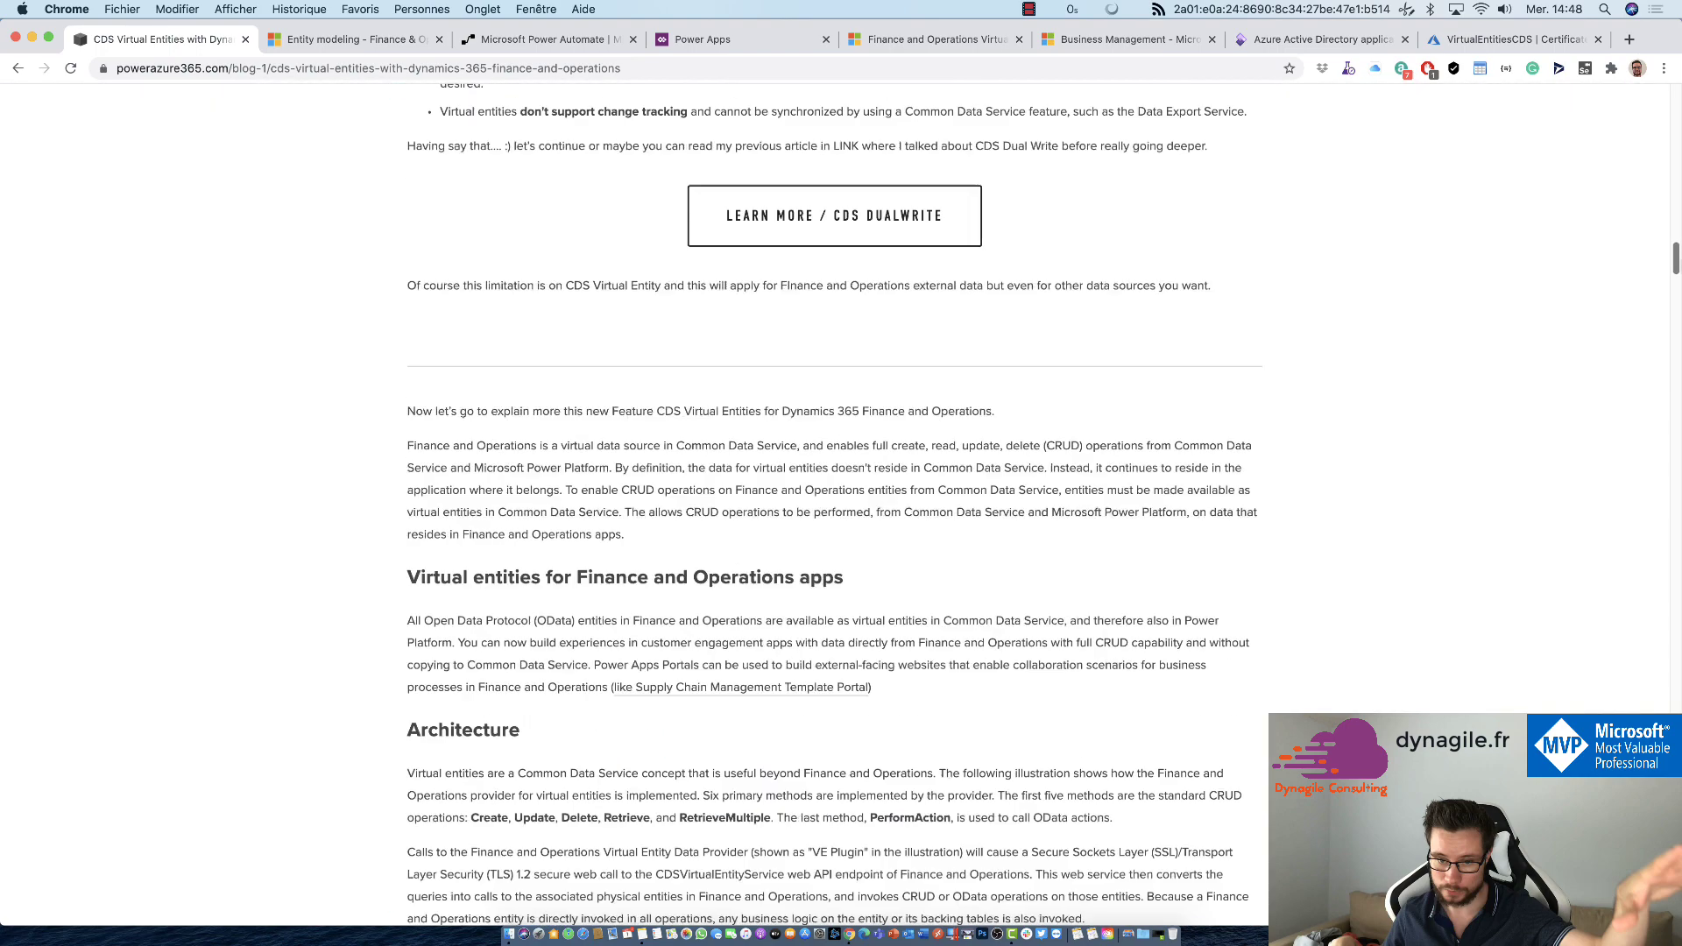
pyautogui.scroll(-10, 833, 505)
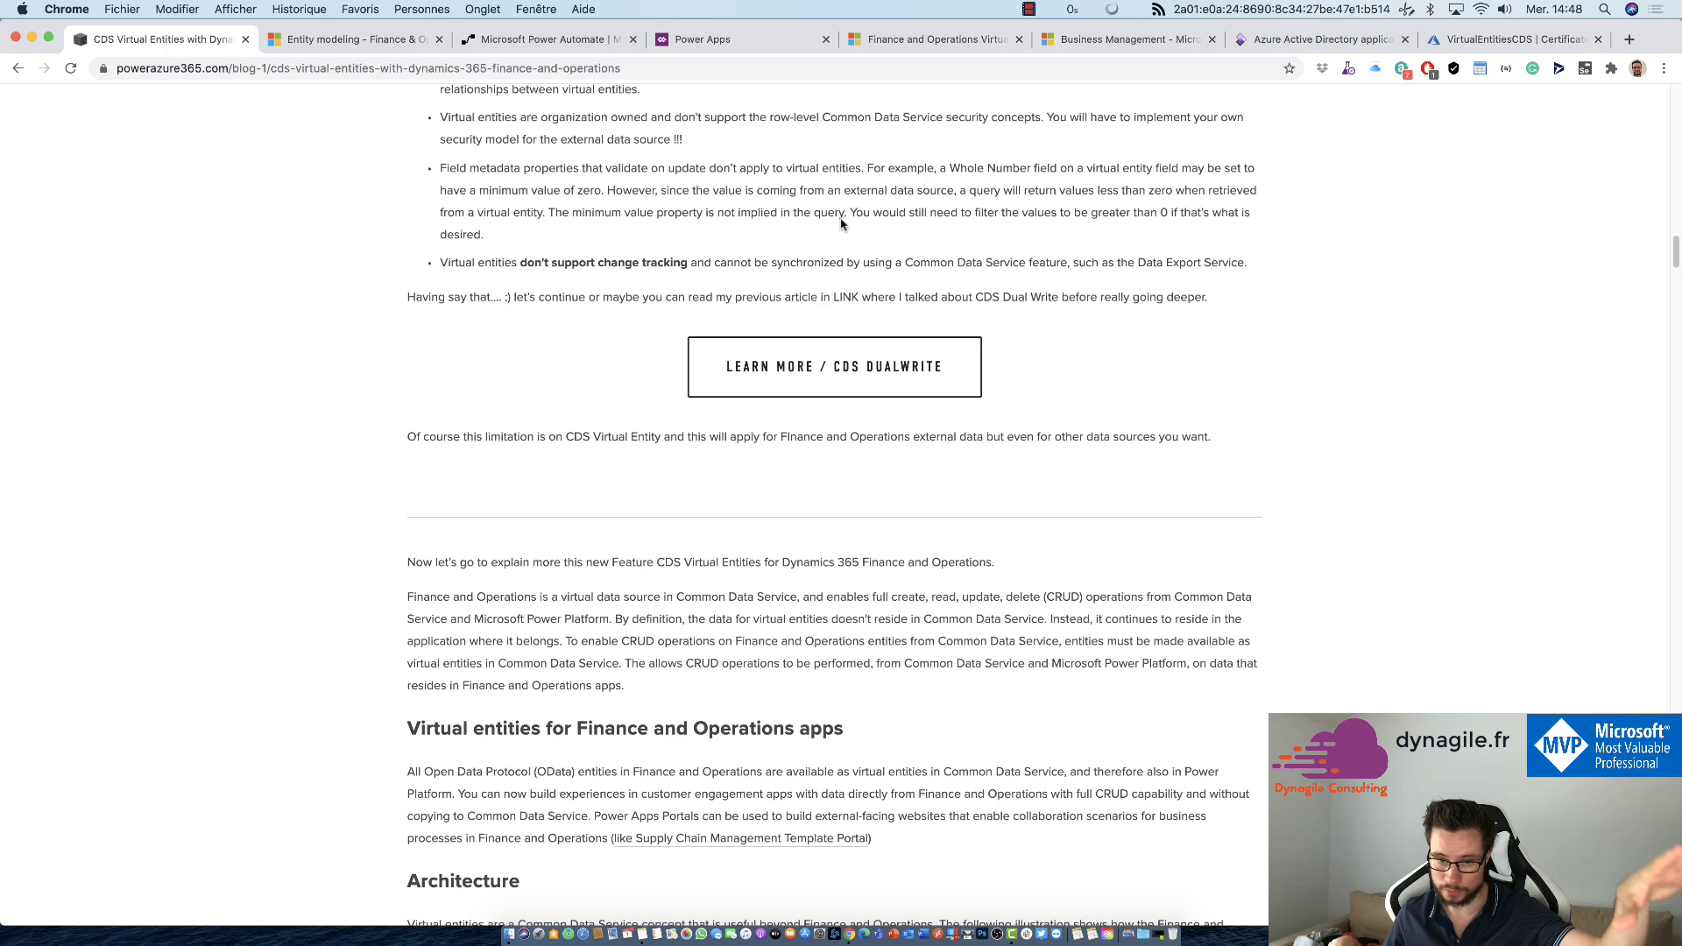